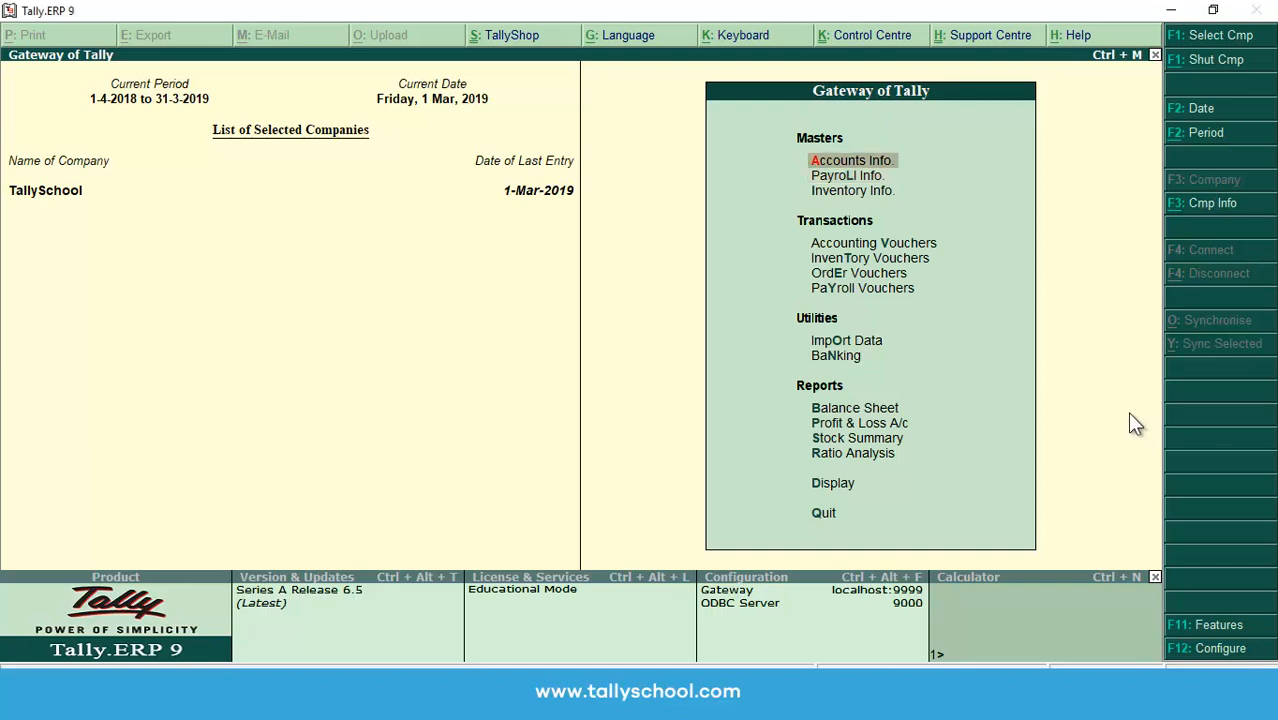
- Open the existing CGST ledger for alteration from the single-ledger accounts masters
{"action": "key", "text": "Return"}
{"action": "key", "text": "Down"}
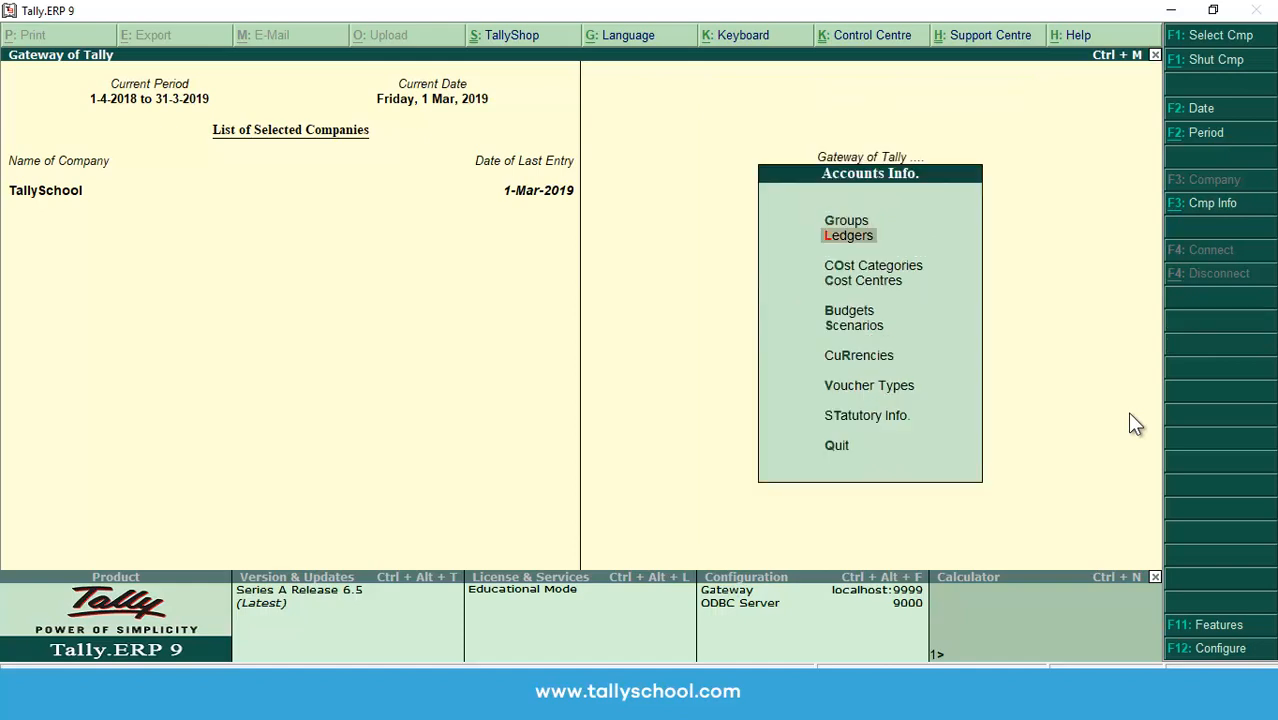
{"action": "key", "text": "Return"}
{"action": "key", "text": "Down"}
{"action": "key", "text": "Down"}
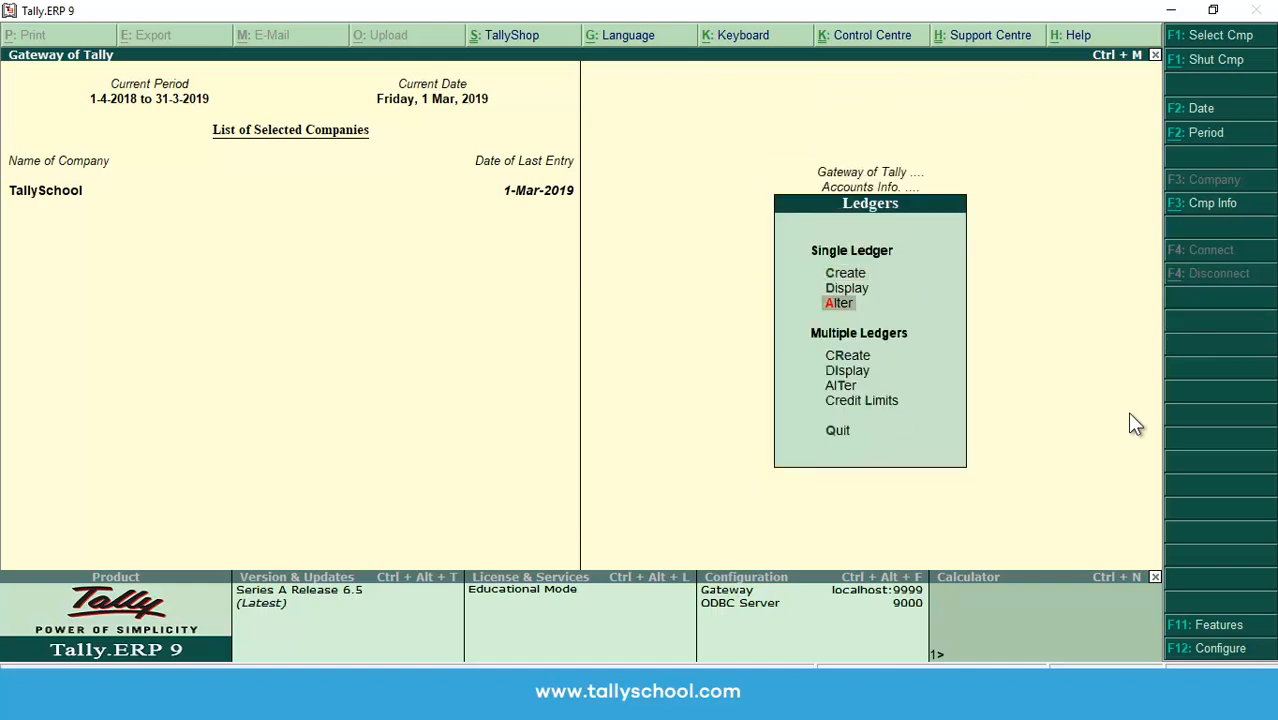
{"action": "key", "text": "Return"}
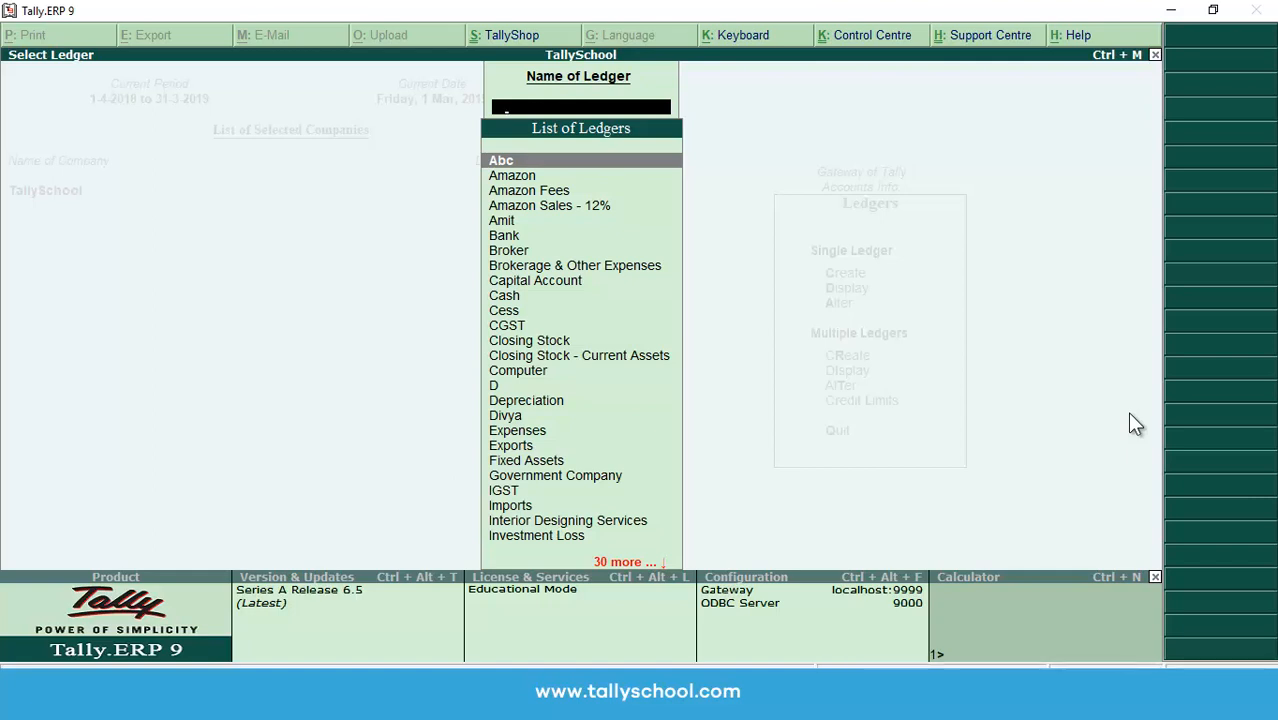
{"action": "type", "text": "Cgst"}
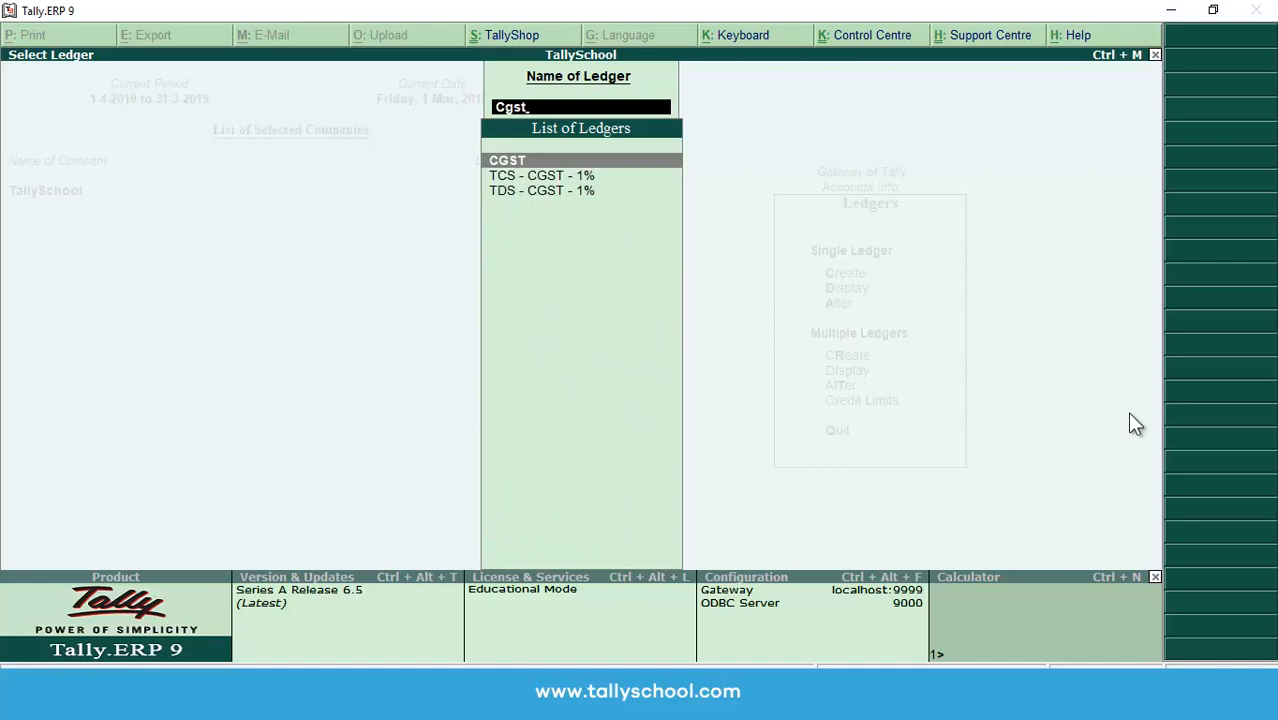
{"action": "key", "text": "Return"}
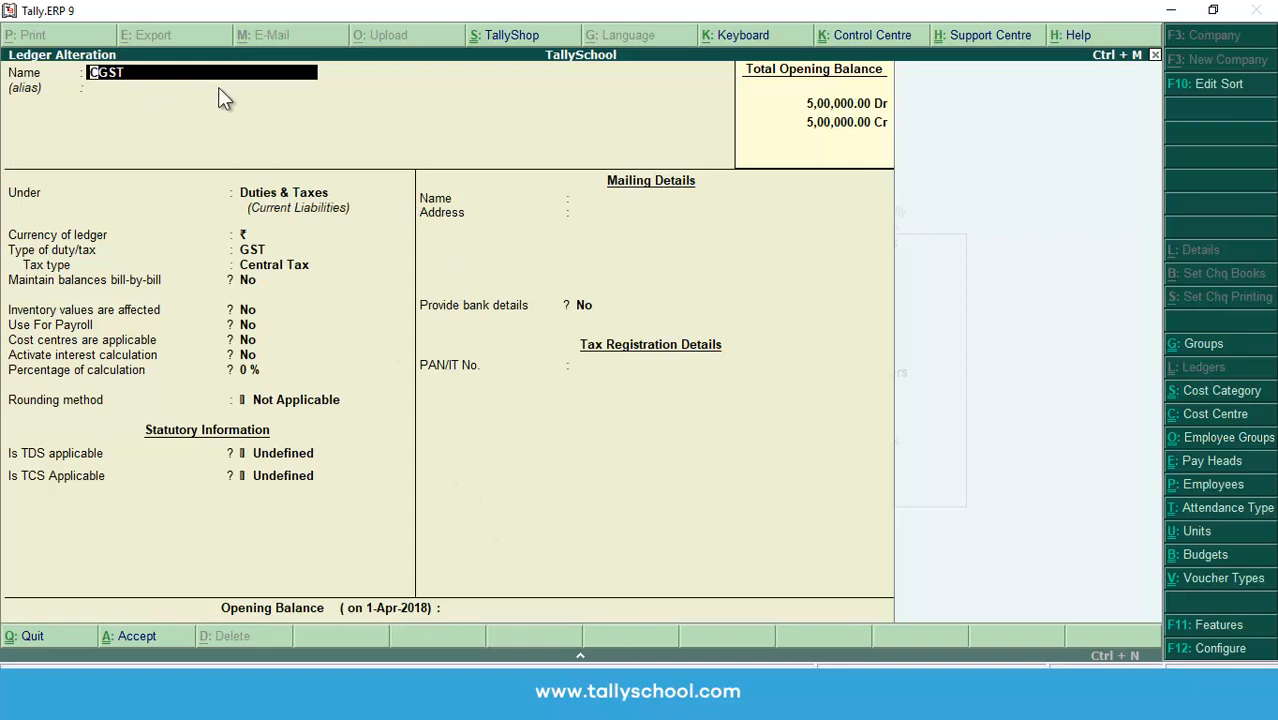
- Keep the CGST ledger under Duties & Taxes, with GST as the duty type and Central Tax as the tax type
{"action": "key", "text": "Return"}
{"action": "key", "text": "Return"}
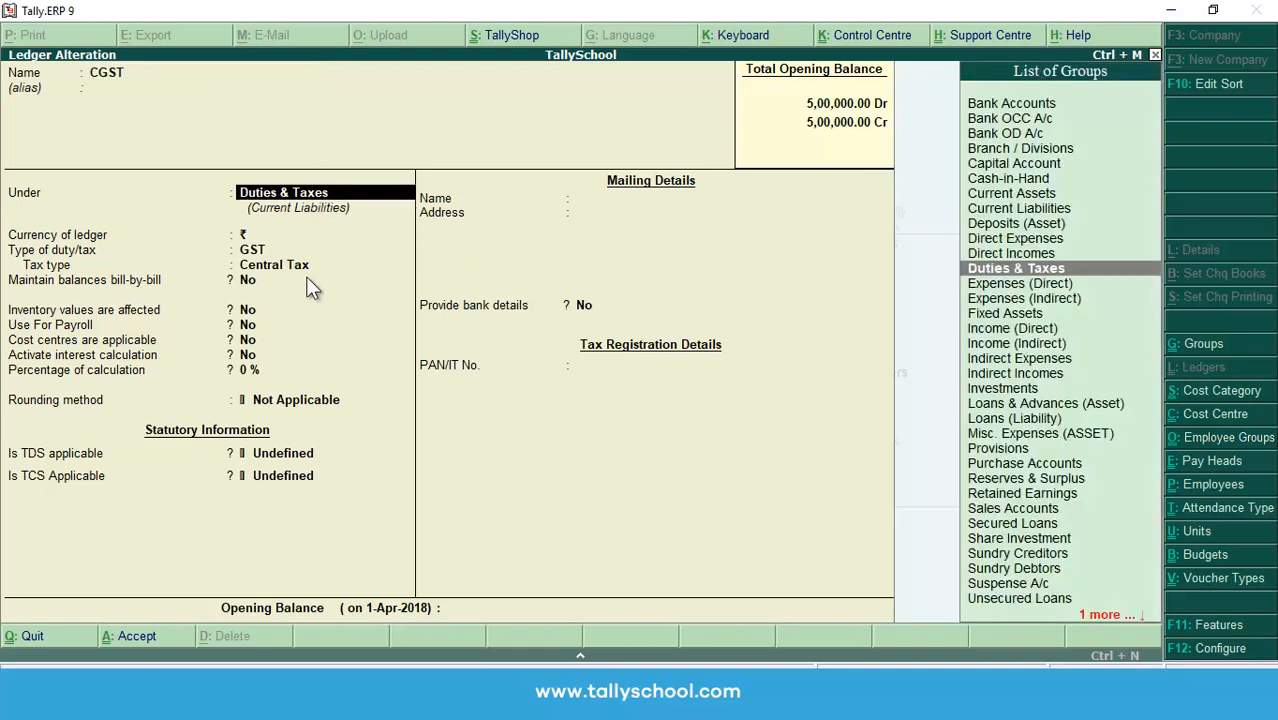
{"action": "key", "text": "Return"}
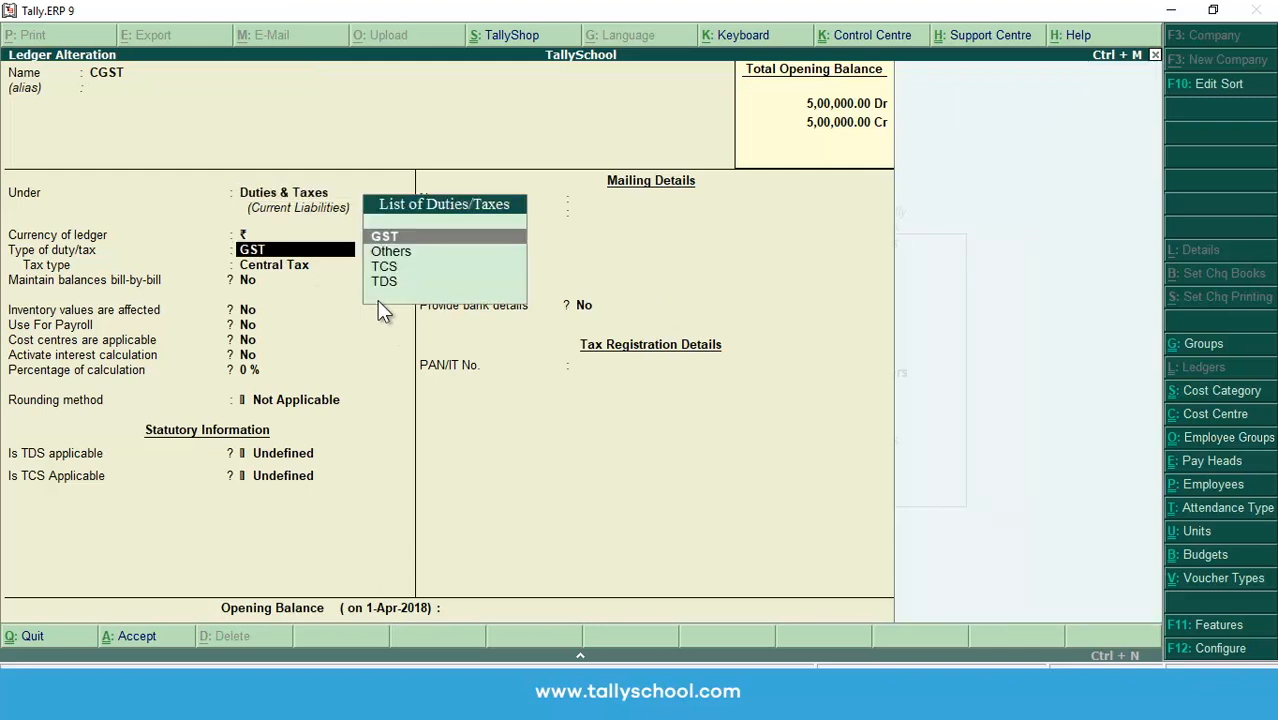
{"action": "key", "text": "Return"}
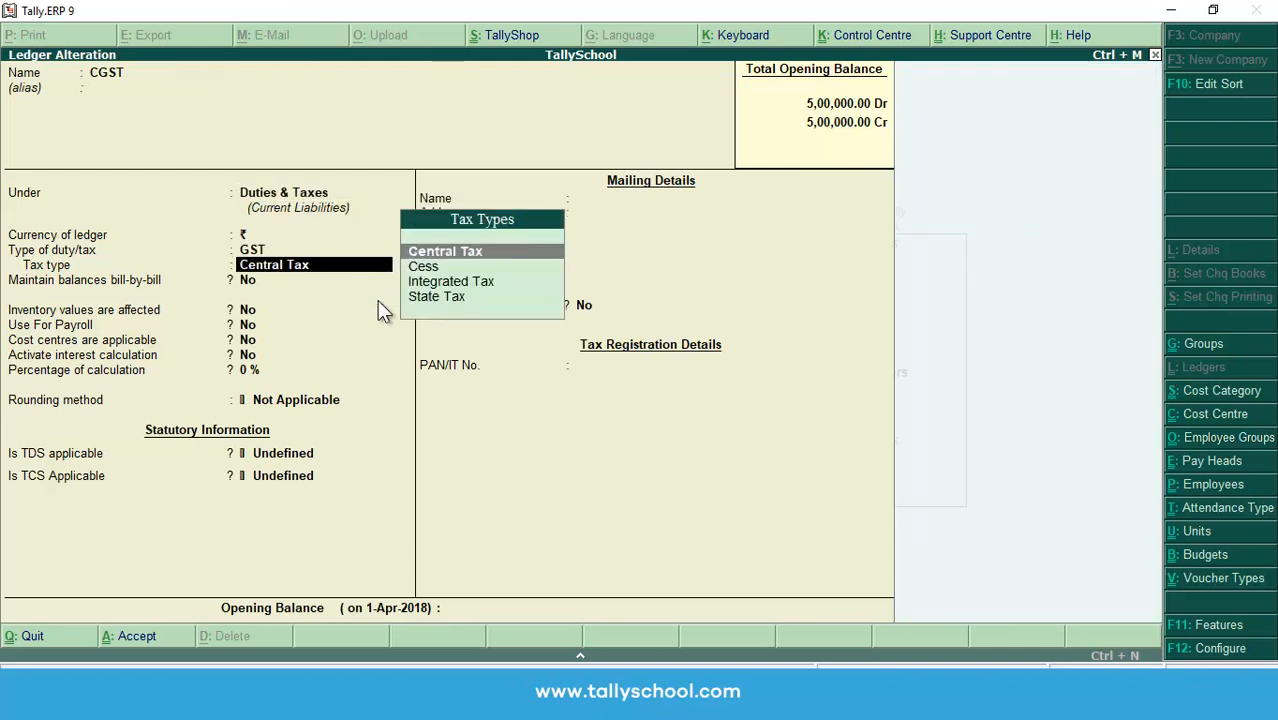
{"action": "key", "text": "Return"}
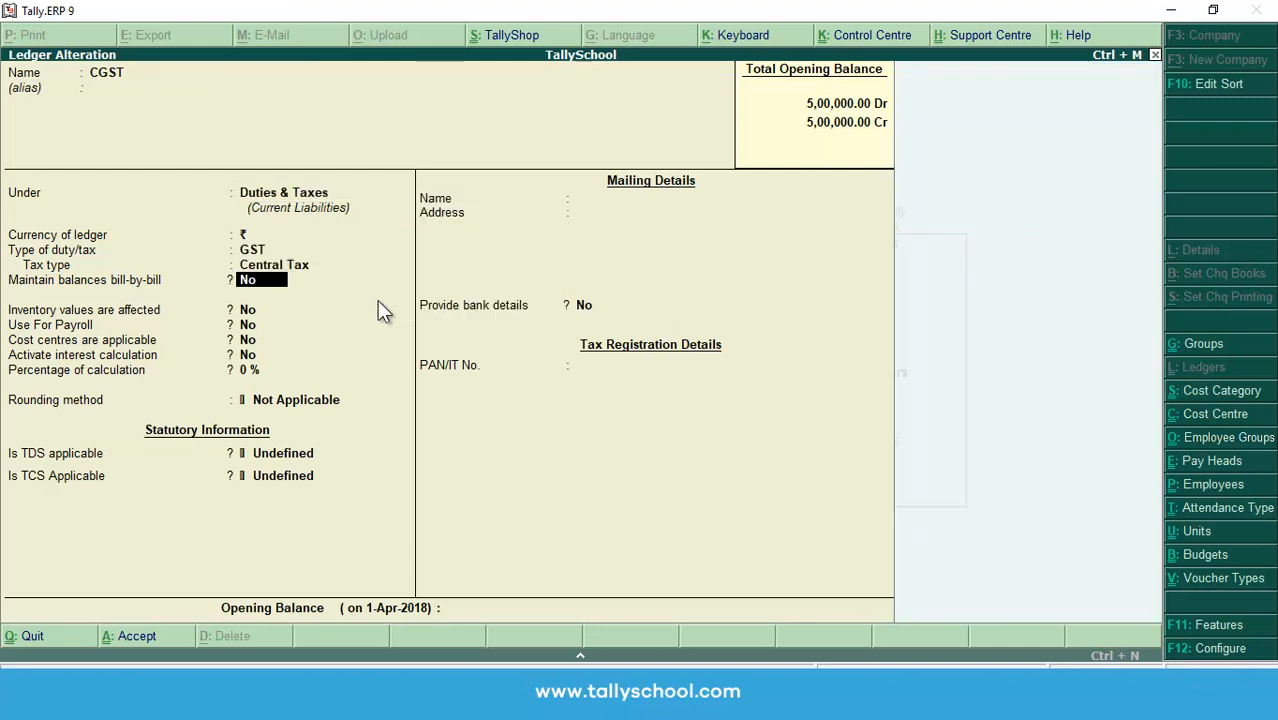
- Keep the percentage of calculation at 0 % and rounding method Not Applicable, and accept the CGST ledger
{"action": "key", "text": "Return"}
{"action": "key", "text": "Return"}
{"action": "key", "text": "Return"}
{"action": "key", "text": "Return"}
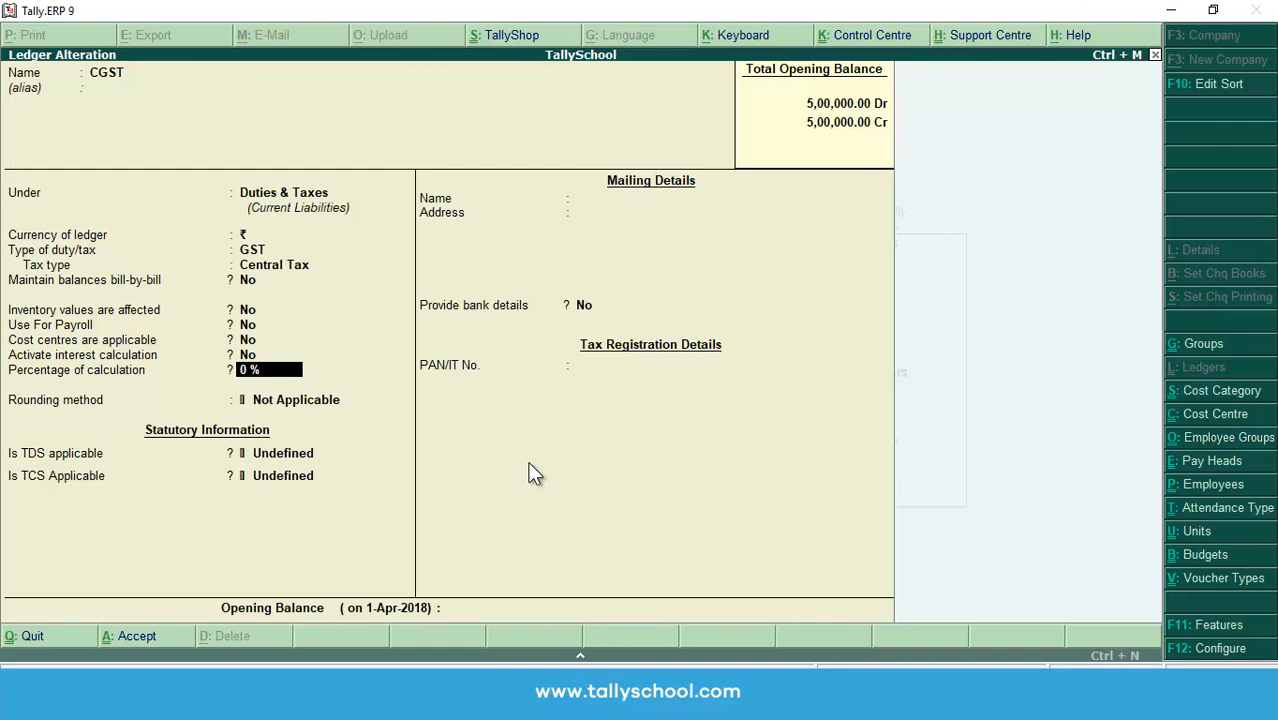
{"action": "key", "text": "Return"}
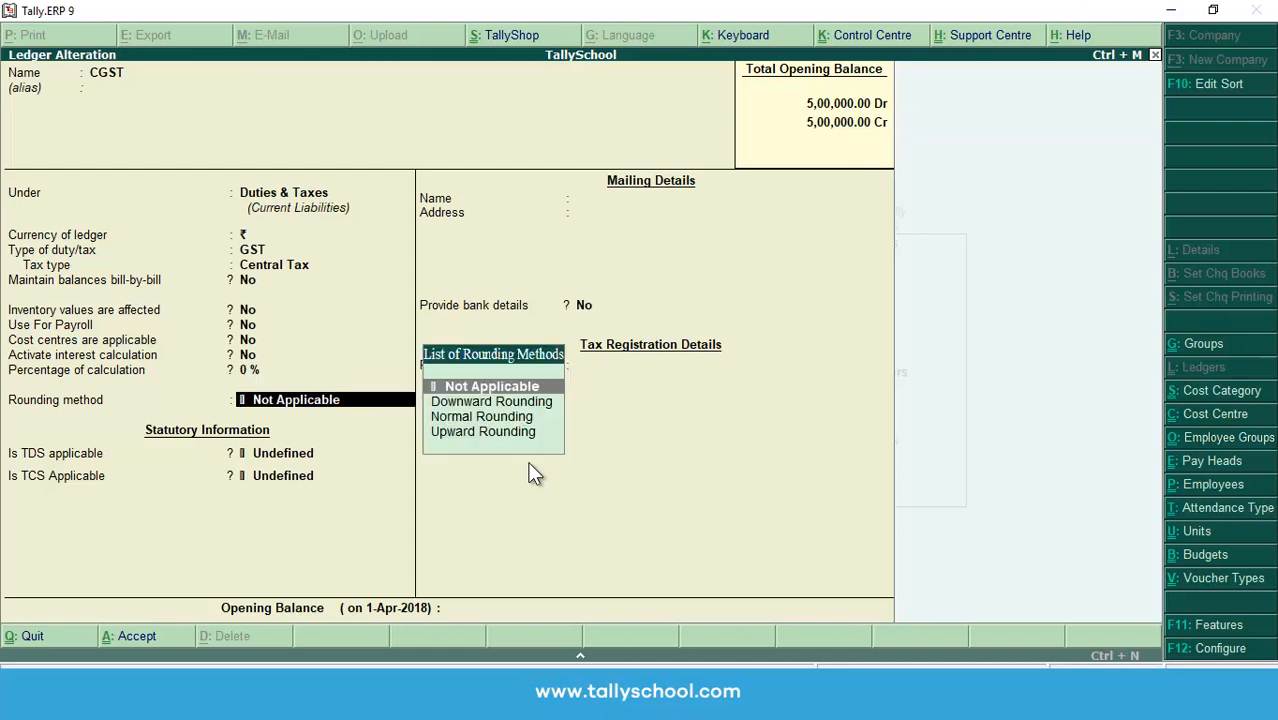
{"action": "key", "text": "Return"}
{"action": "key", "text": "Return"}
{"action": "key", "text": "Return"}
{"action": "key", "text": "Return"}
{"action": "key", "text": "Return"}
{"action": "key", "text": "Return"}
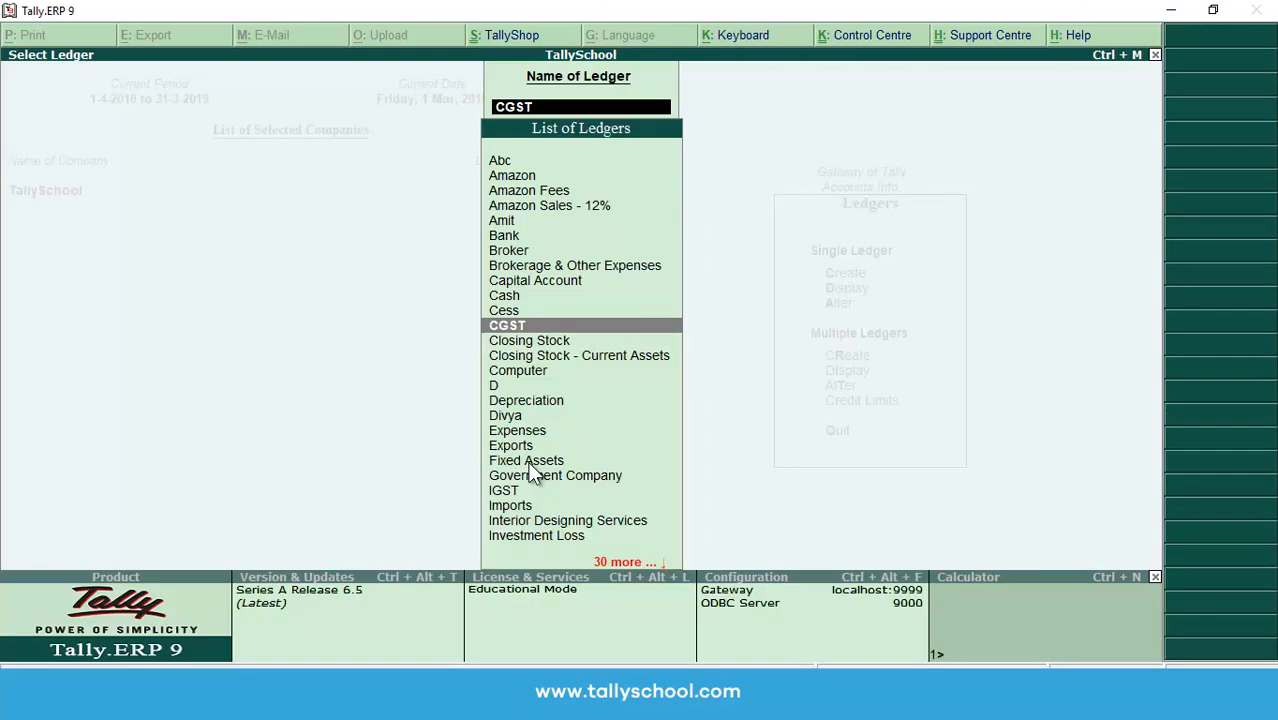
- Examine the SGST ledger's tax type and percentage of calculation, and quit without saving
{"action": "type", "text": "Sgs"}
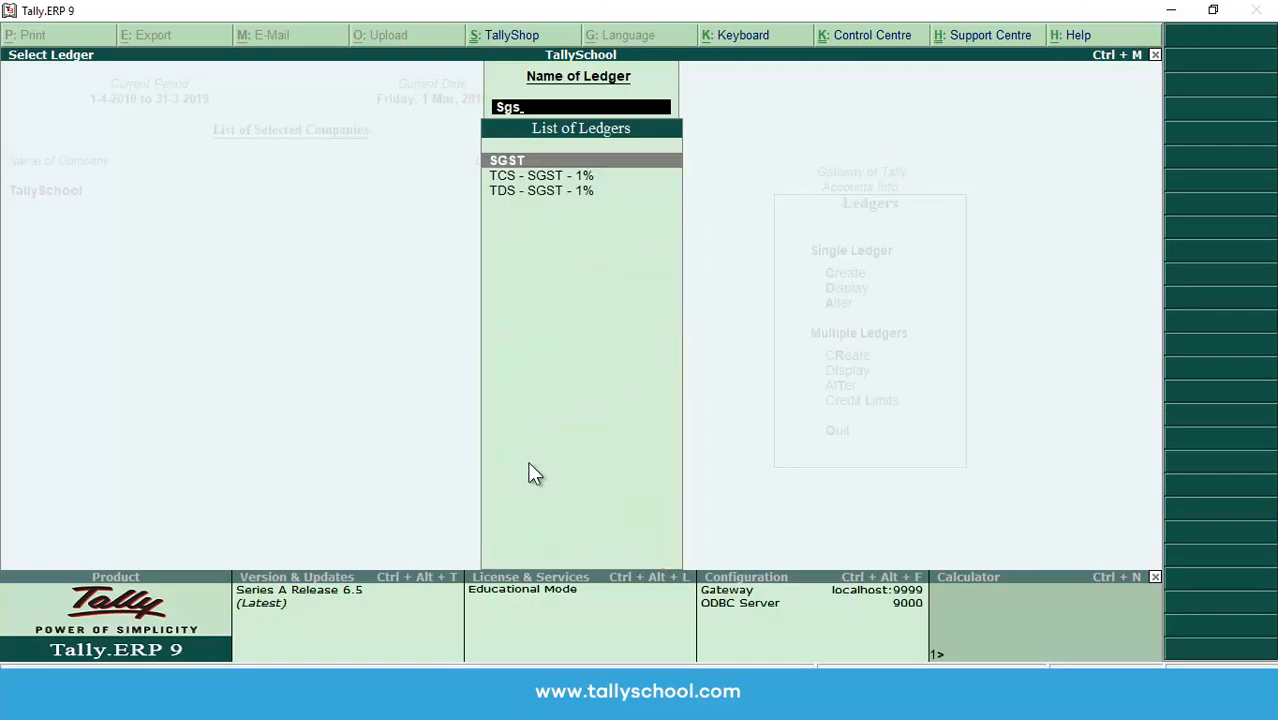
{"action": "key", "text": "Return"}
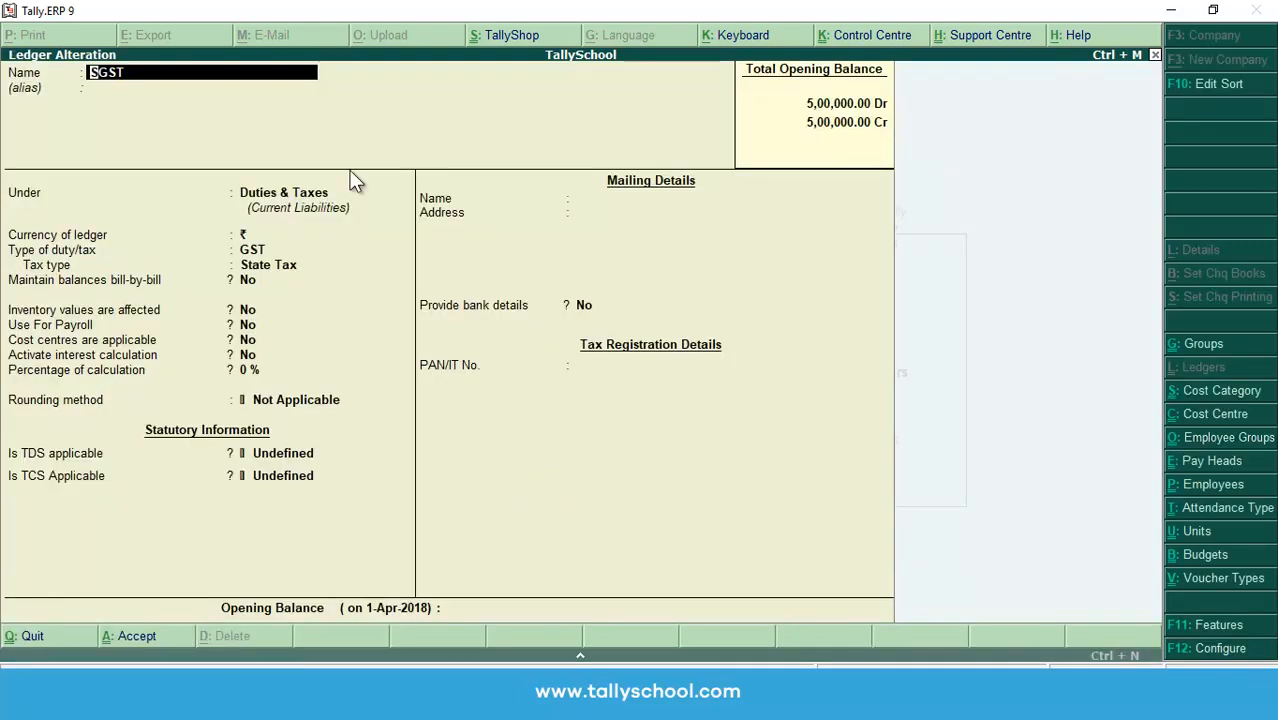
{"action": "left_click", "coordinate": [242, 368]}
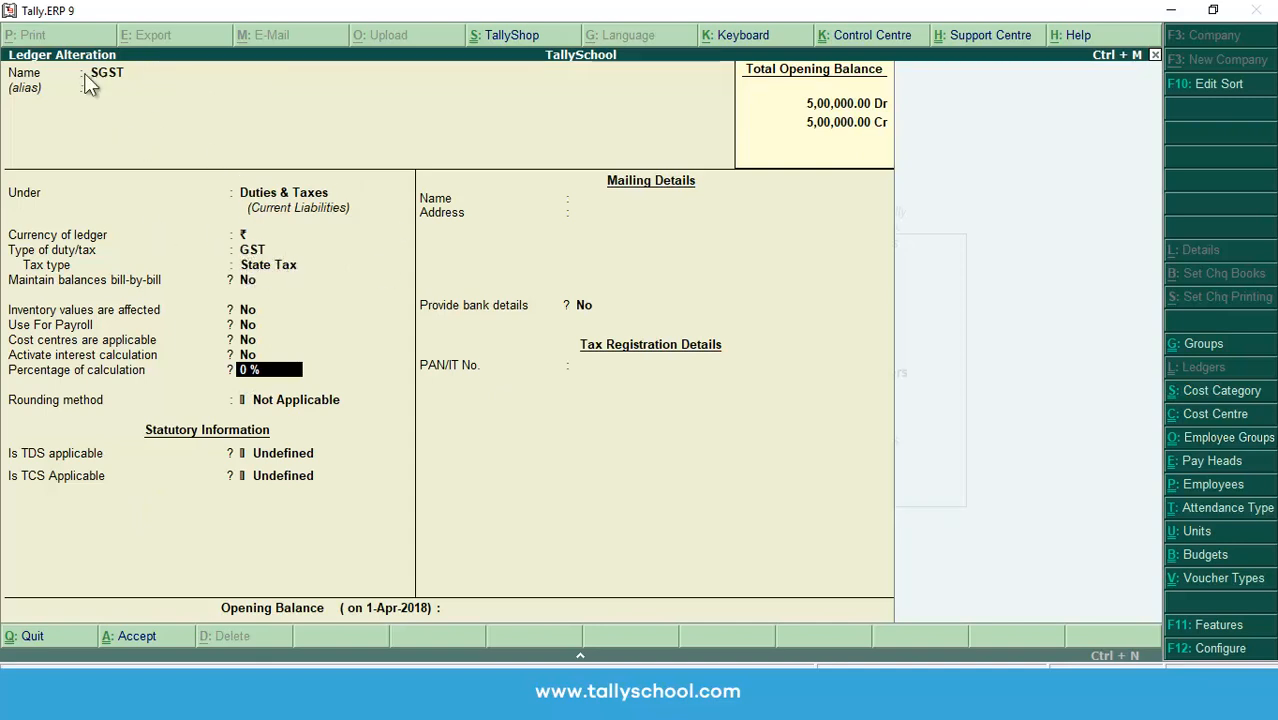
{"action": "key", "text": "BackSpace"}
{"action": "key", "text": "Escape"}
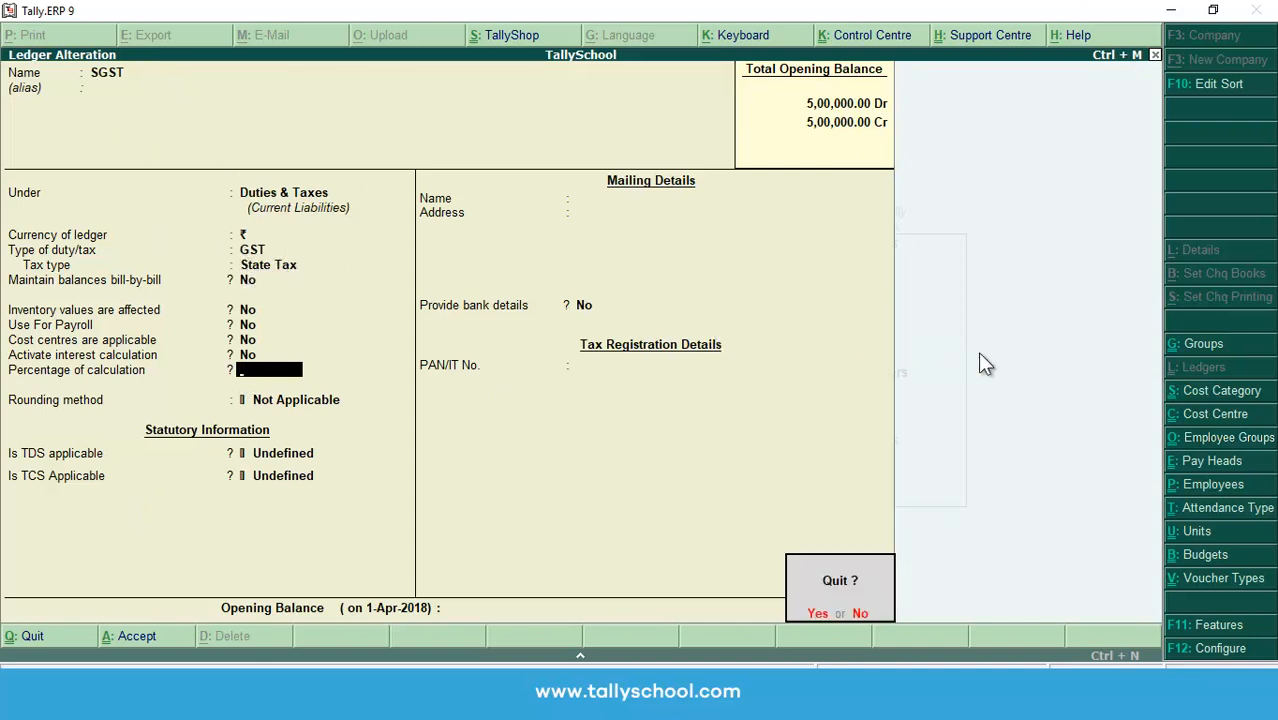
{"action": "key", "text": "Return"}
- Examine the IGST ledger's percentage of calculation and tax type, and quit without saving
{"action": "type", "text": "Igst"}
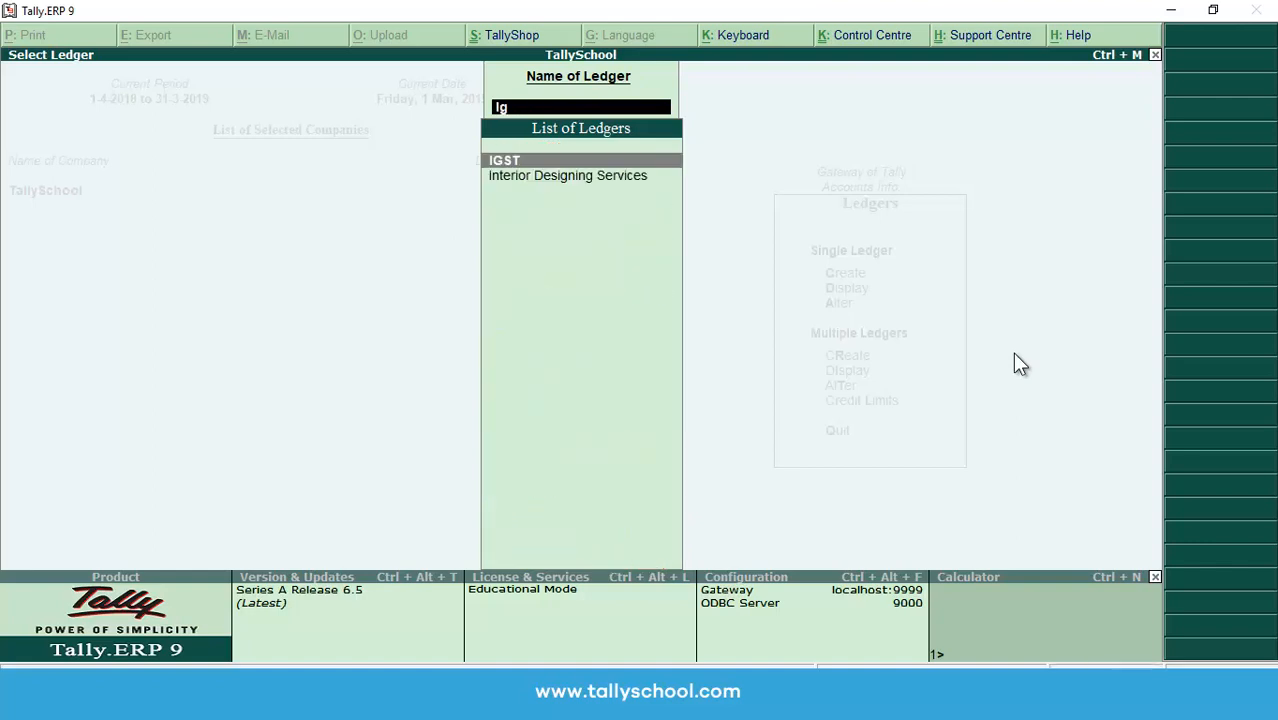
{"action": "key", "text": "Return"}
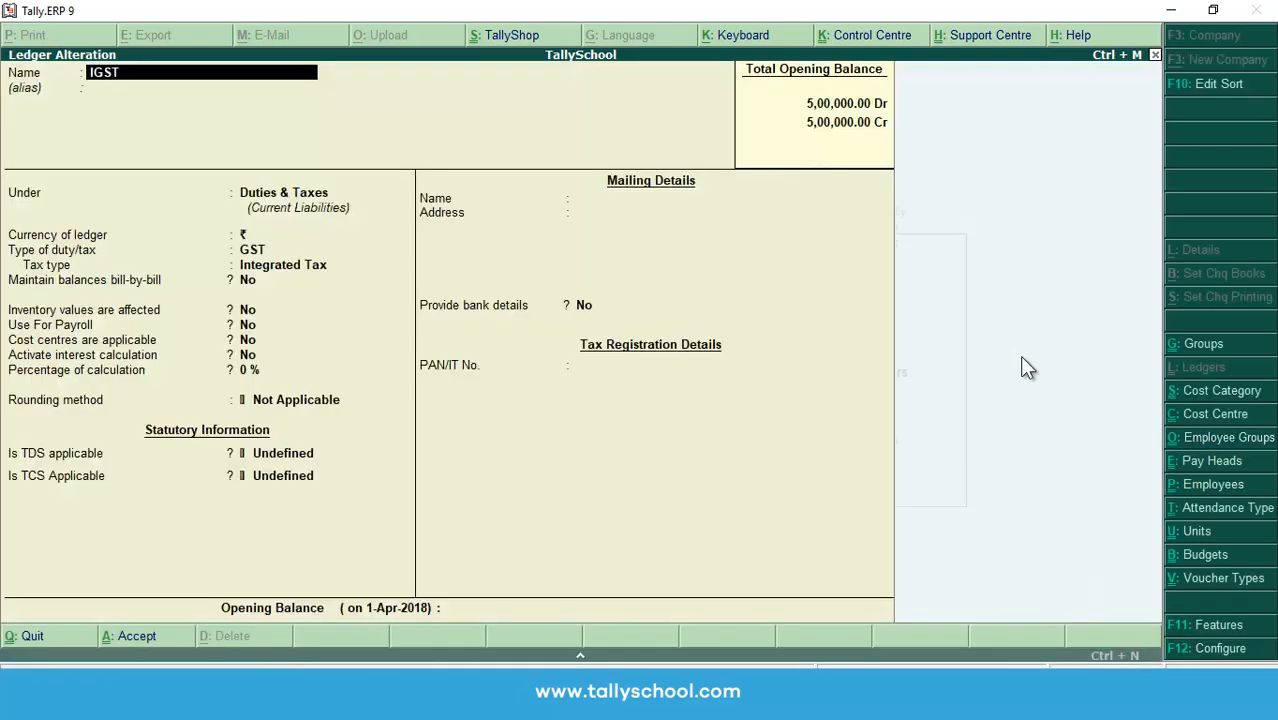
{"action": "left_click", "coordinate": [263, 372]}
{"action": "left_click", "coordinate": [263, 267]}
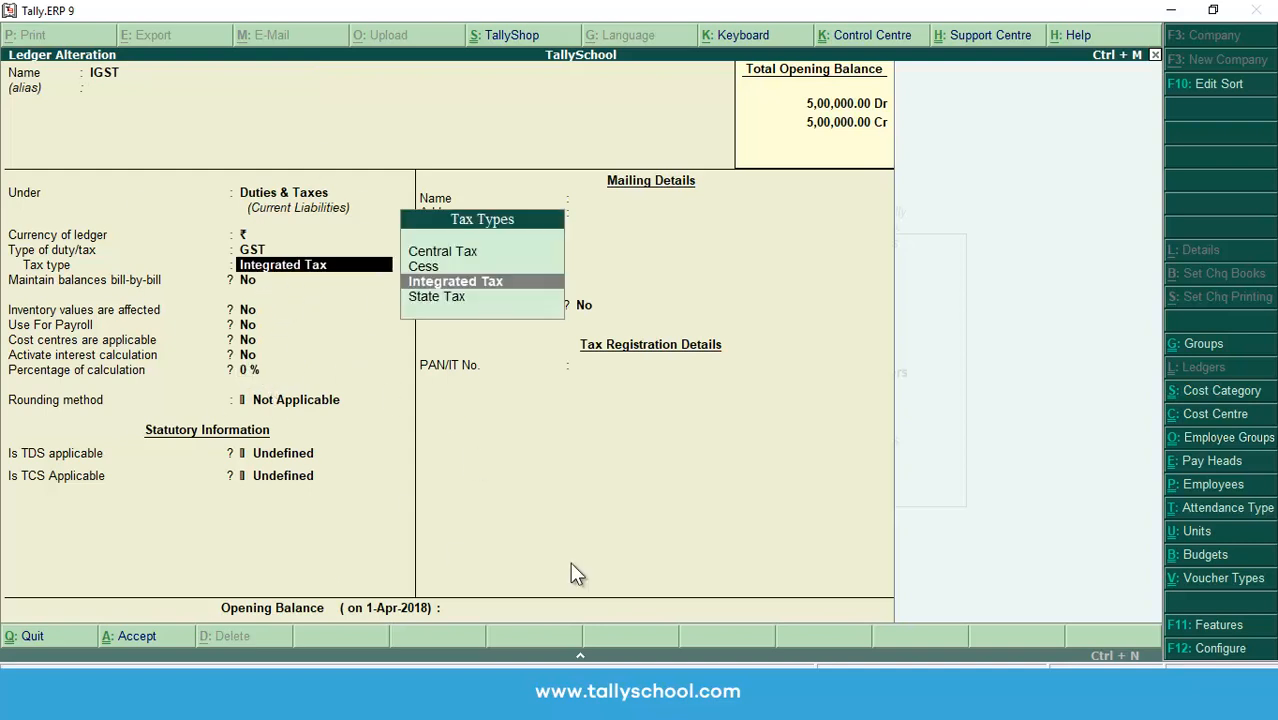
{"action": "key", "text": "Escape"}
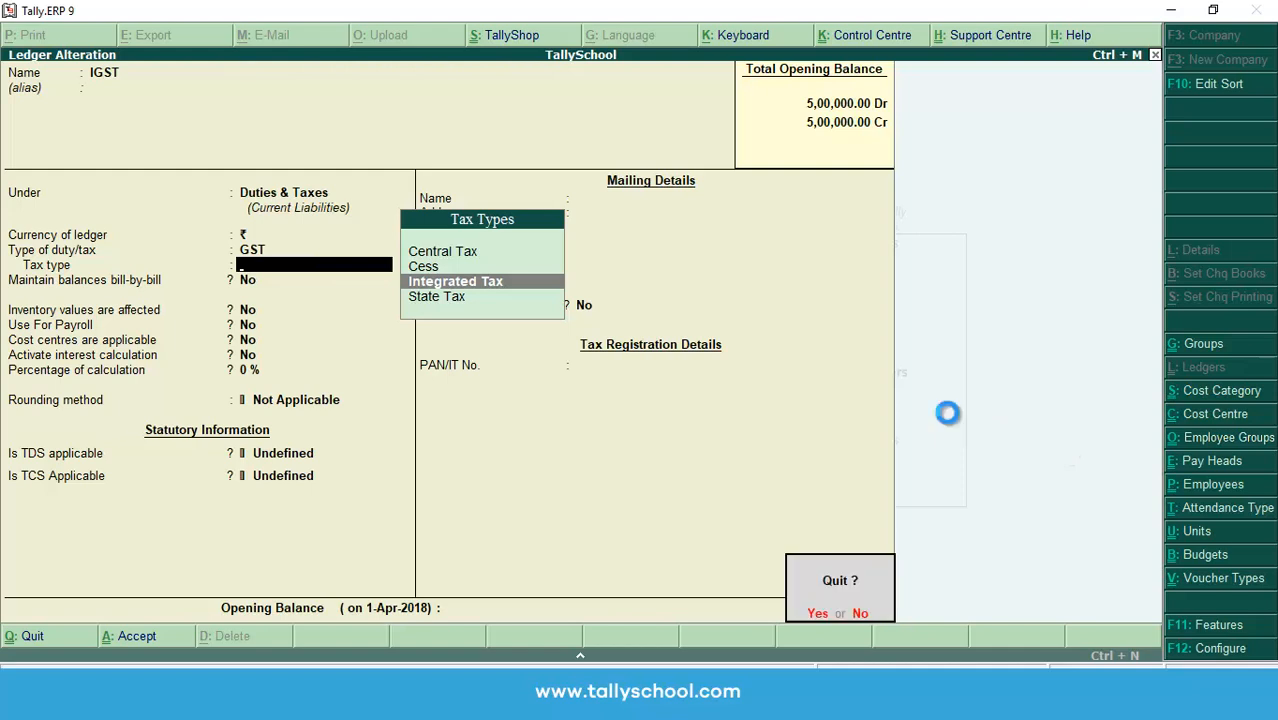
{"action": "key", "text": "y"}
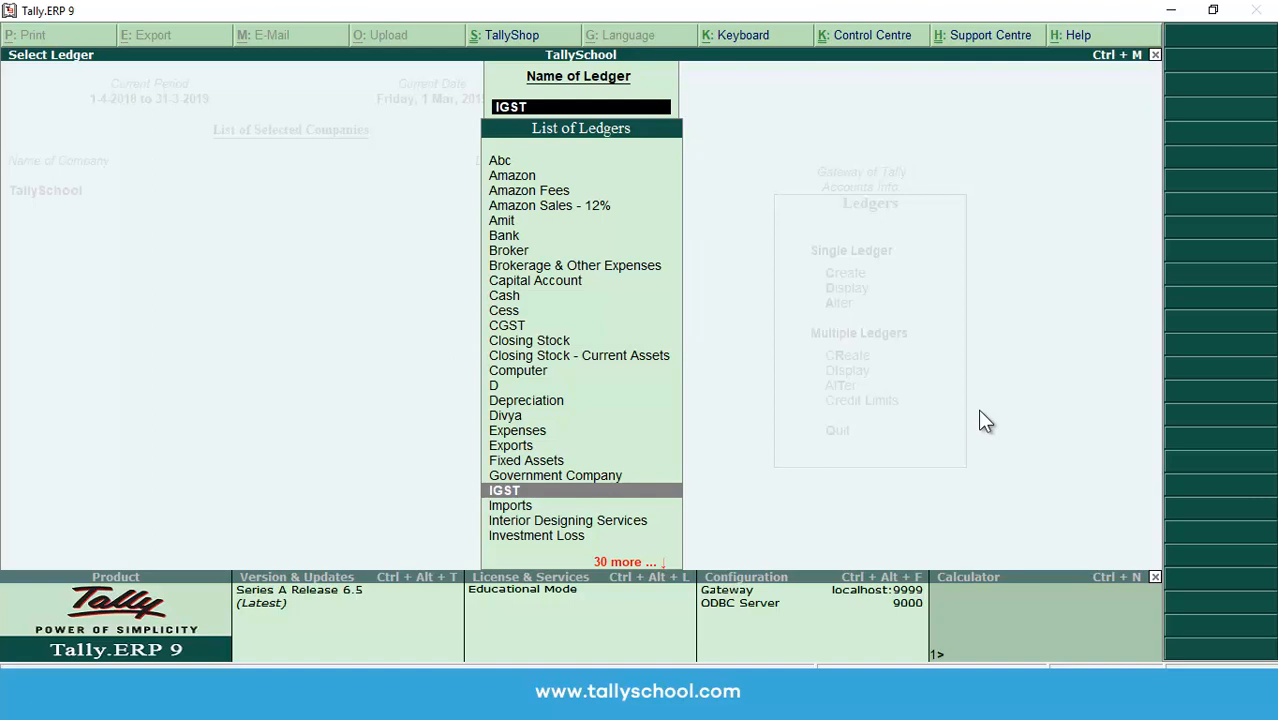
- Start a new single ledger with the customer's name and place it under the Sundry Debtors group
{"action": "key", "text": "Escape"}
{"action": "key", "text": "Escape"}
{"action": "key", "text": "Up"}
{"action": "key", "text": "Up"}
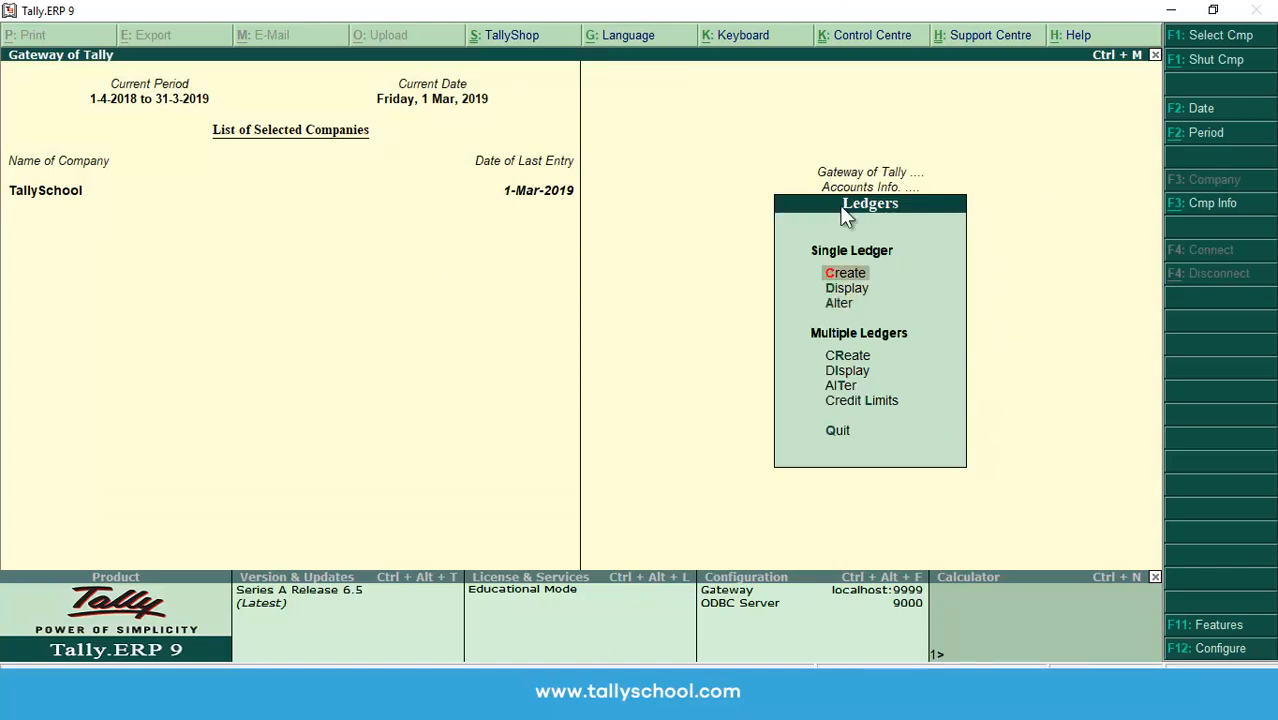
{"action": "key", "text": "Return"}
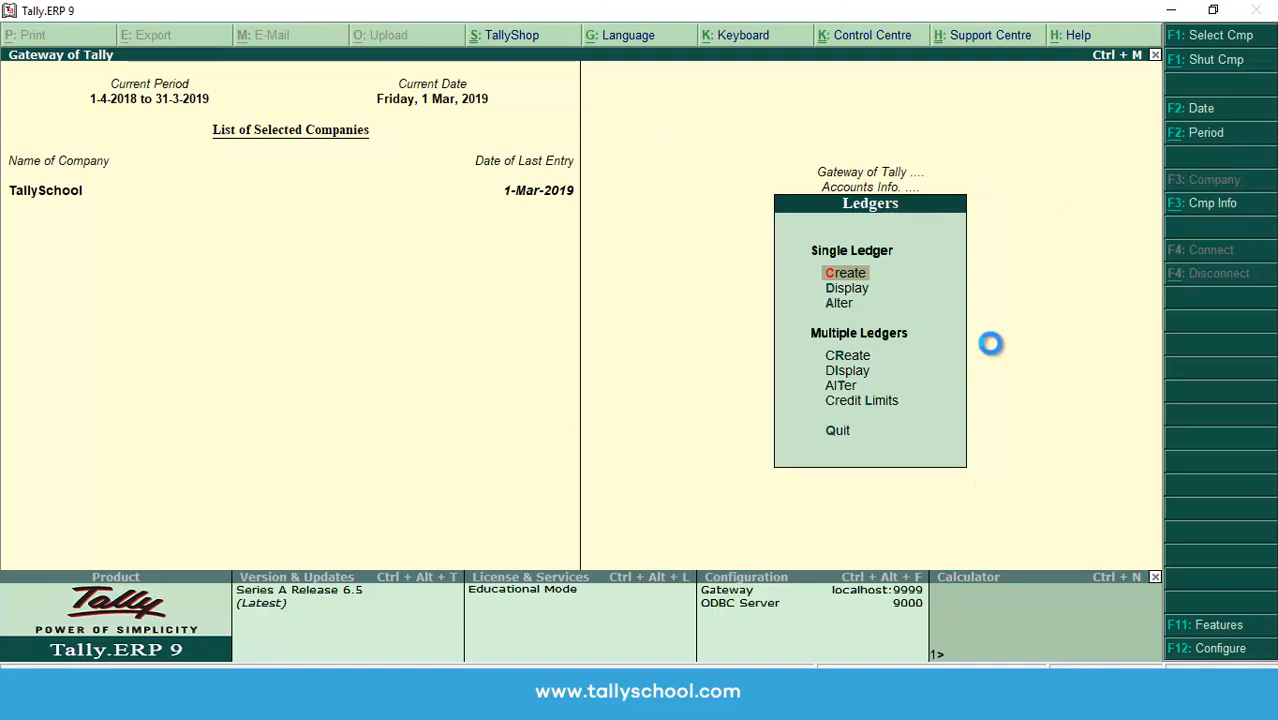
{"action": "type", "text": "Rohan"}
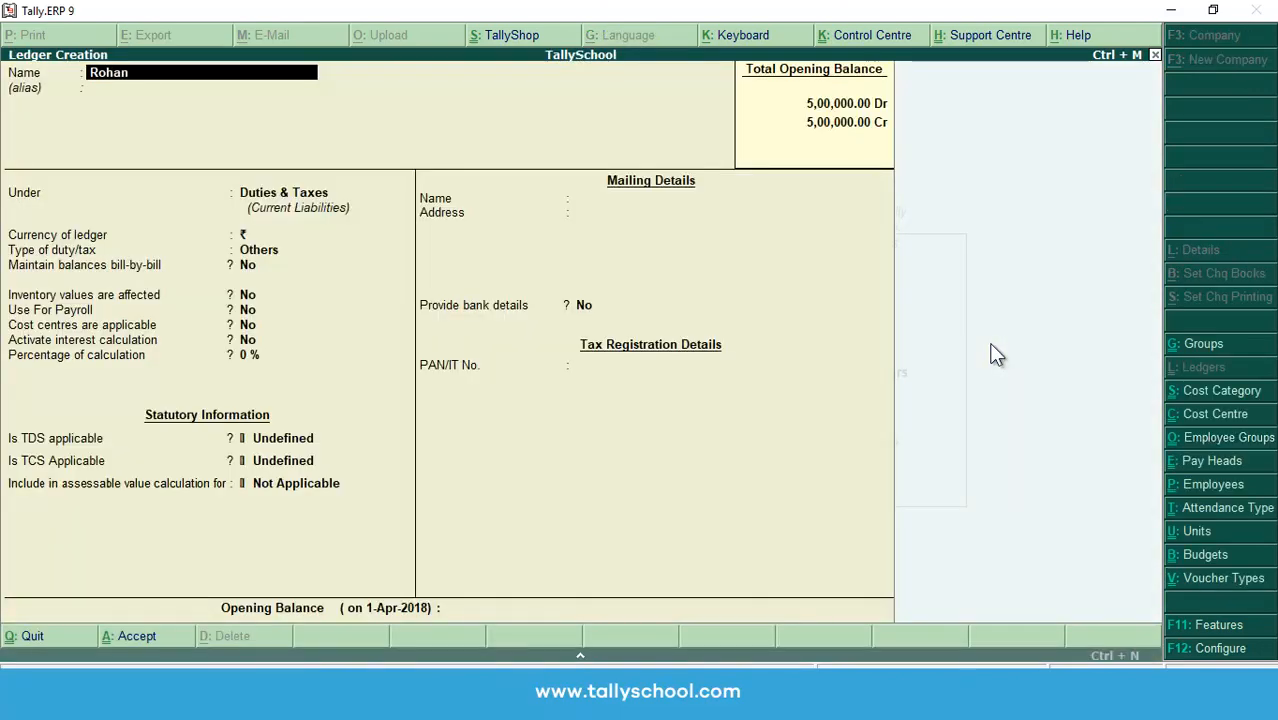
{"action": "key", "text": "Return"}
{"action": "key", "text": "Return"}
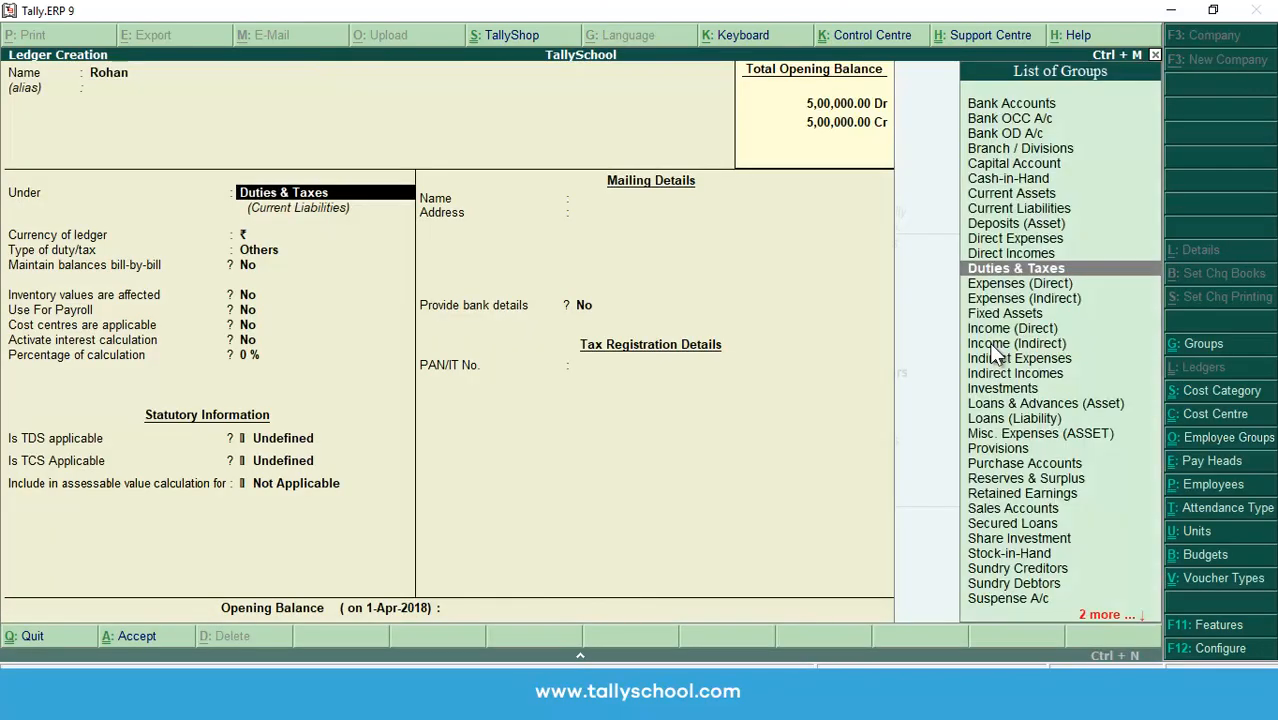
{"action": "type", "text": "Sund"}
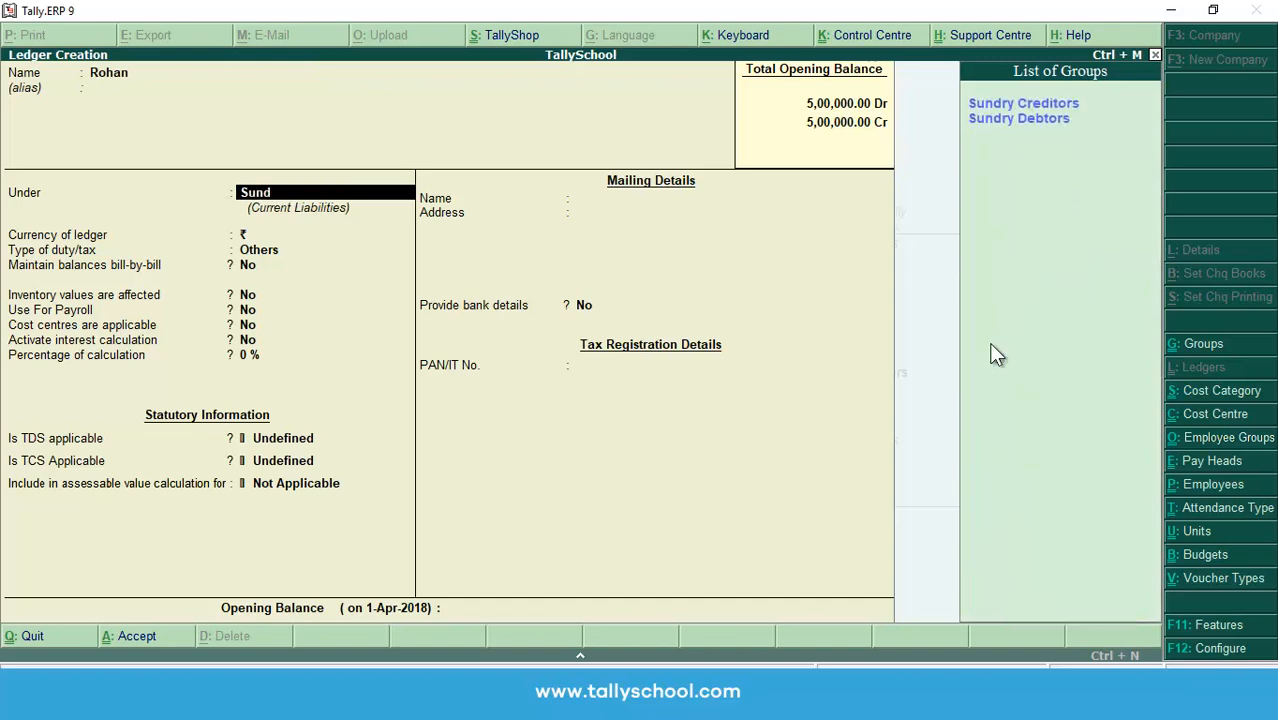
{"action": "key", "text": "Down"}
{"action": "key", "text": "Return"}
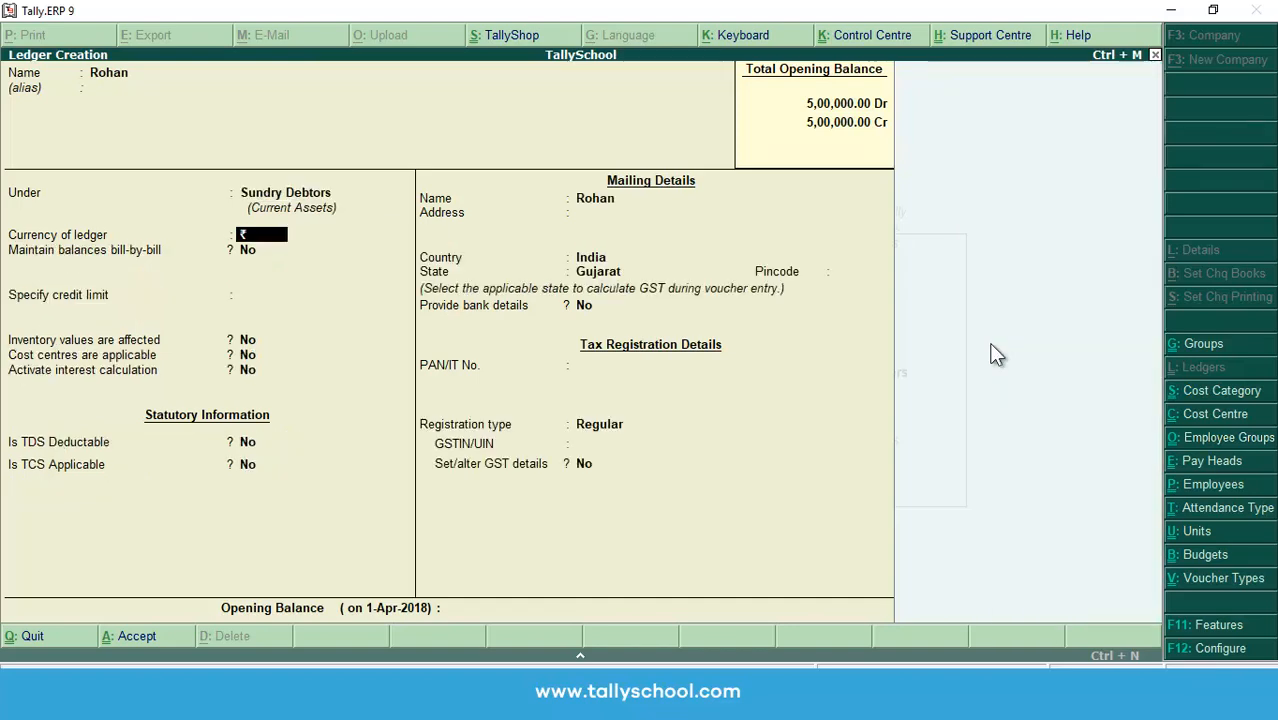
- Leave the customer ledger's credit limit blank and keep bill-by-bill balances, interest calculation, TDS and TCS at No
{"action": "key", "text": "Return"}
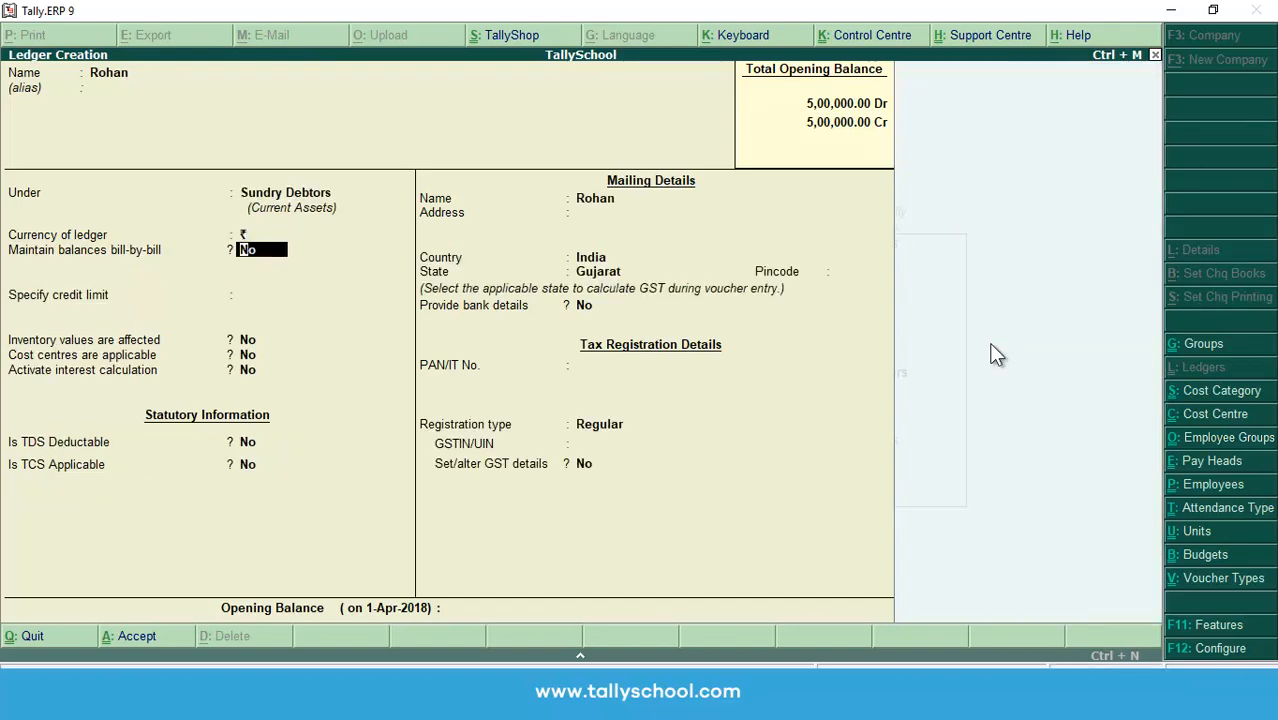
{"action": "key", "text": "Return"}
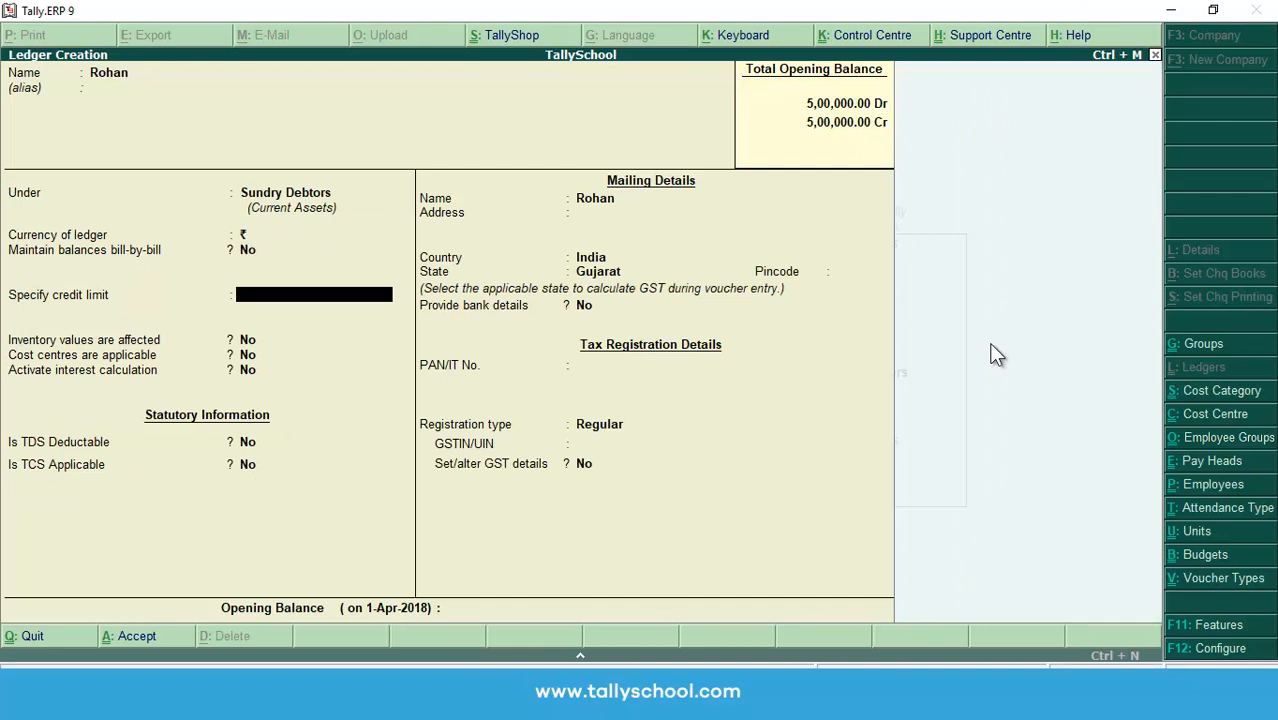
{"action": "key", "text": "Return"}
{"action": "key", "text": "Return"}
{"action": "key", "text": "Return"}
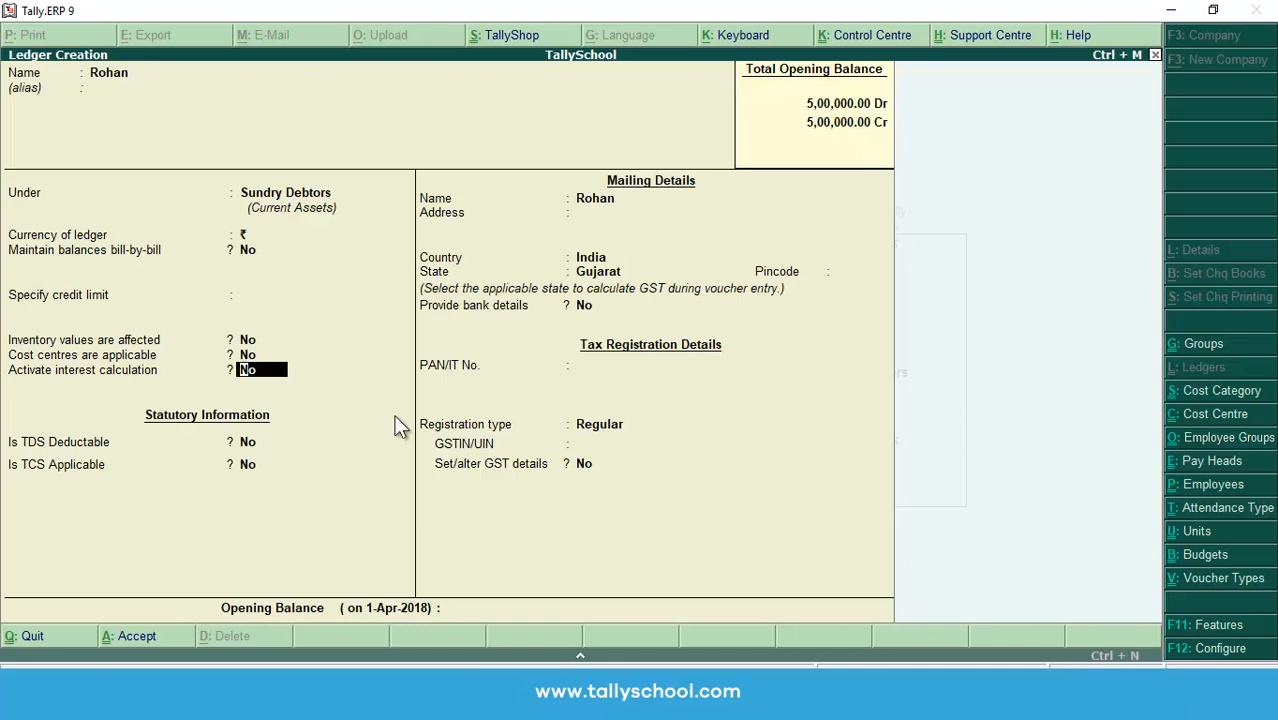
{"action": "key", "text": "Return"}
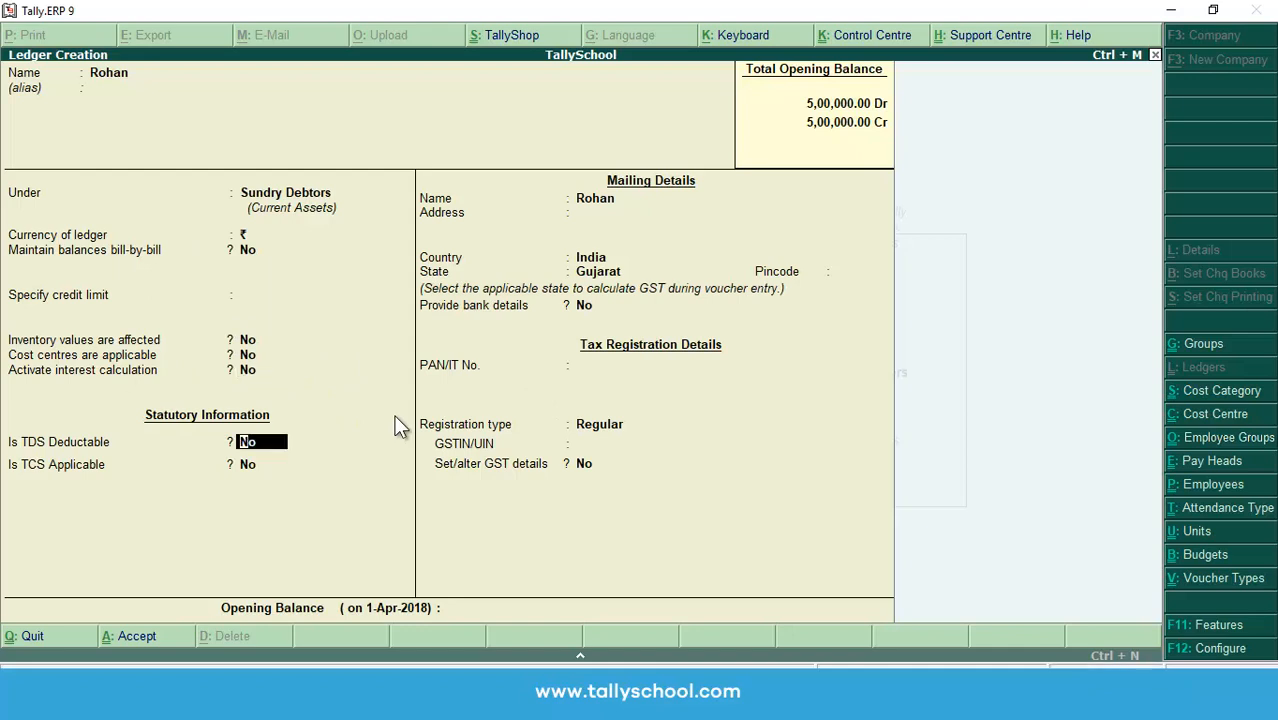
{"action": "key", "text": "Return"}
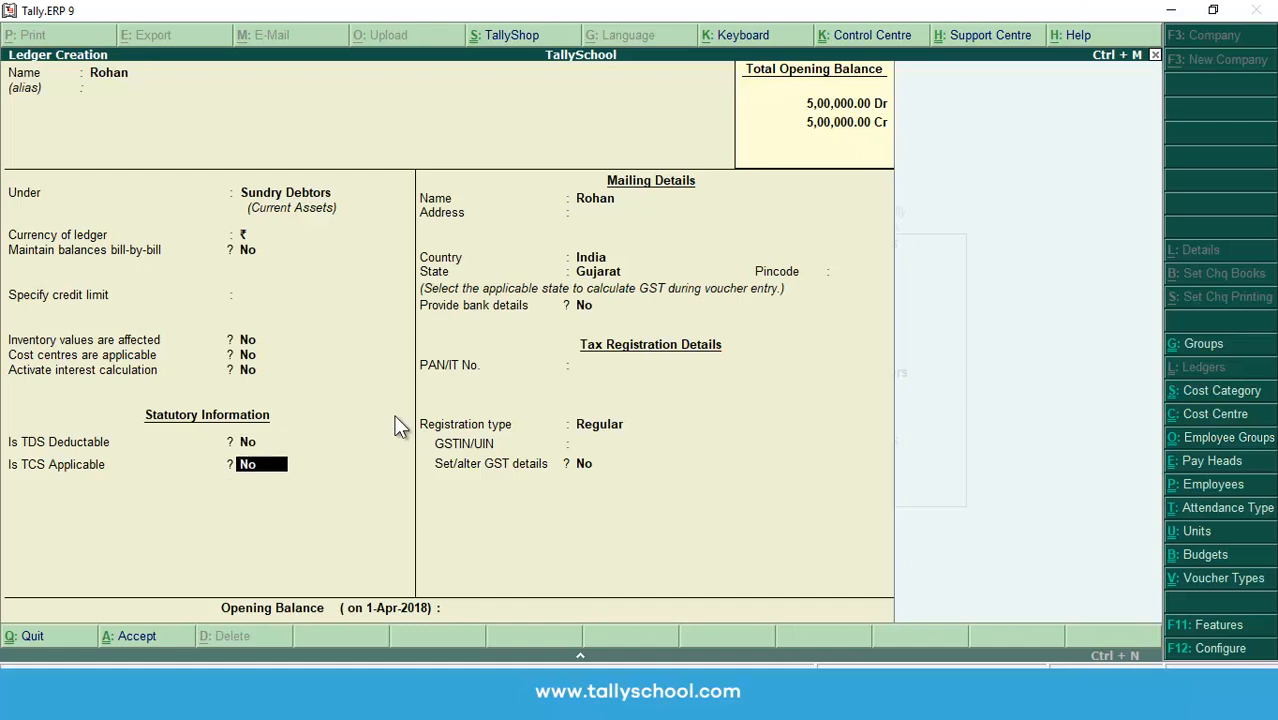
{"action": "key", "text": "Return"}
- Keep the customer's mailing country as India and state as Gujarat, leave the pincode blank, and decline bank details
{"action": "key", "text": "Return"}
{"action": "key", "text": "Return"}
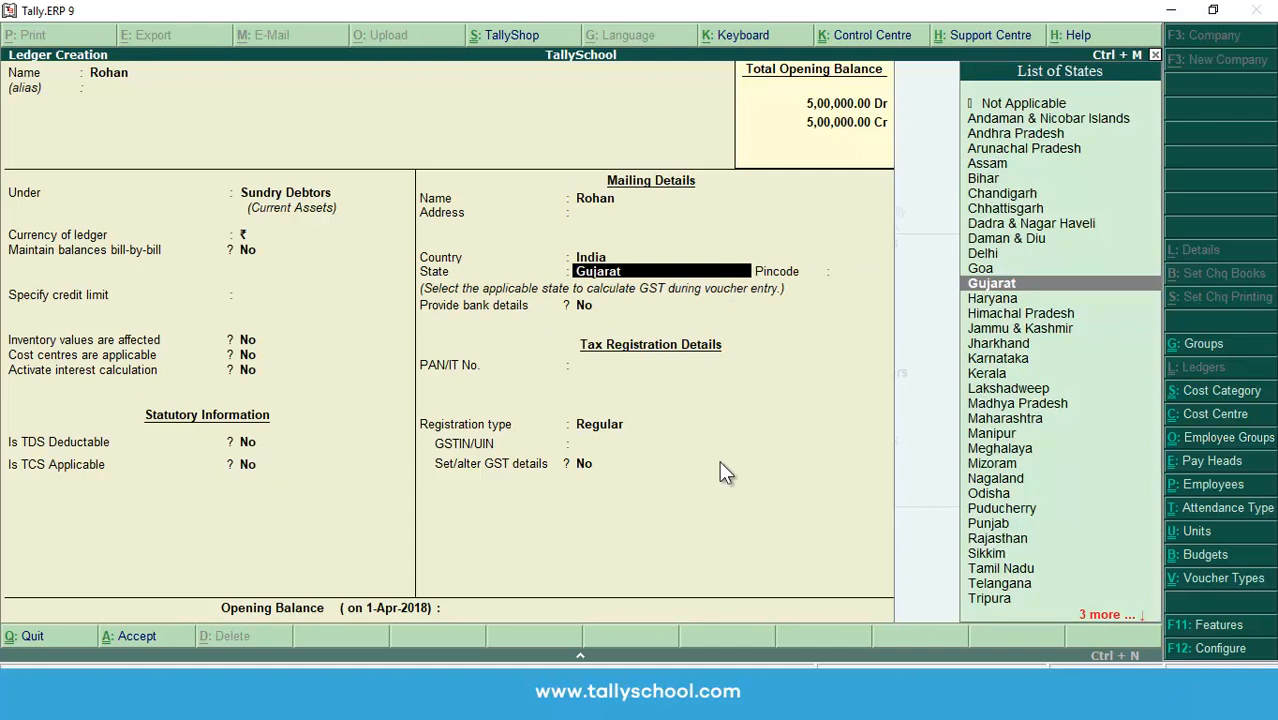
{"action": "key", "text": "Return"}
{"action": "key", "text": "Return"}
{"action": "key", "text": "Return"}
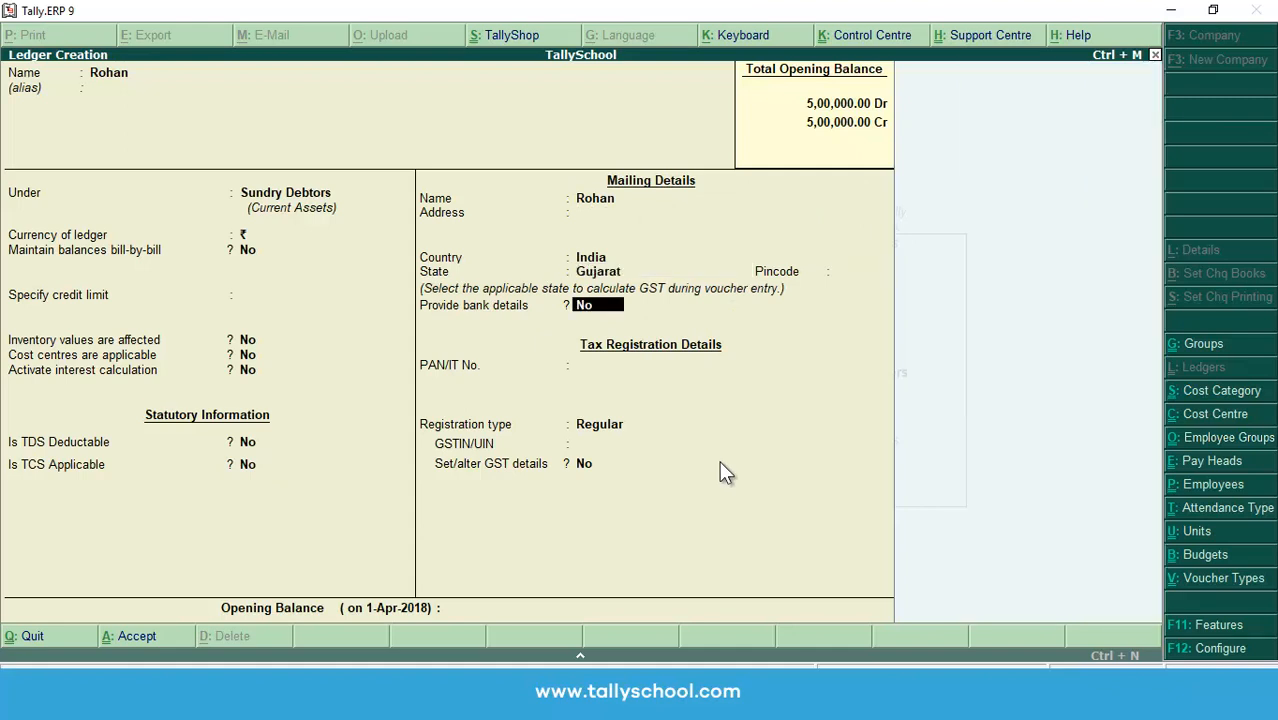
{"action": "key", "text": "Return"}
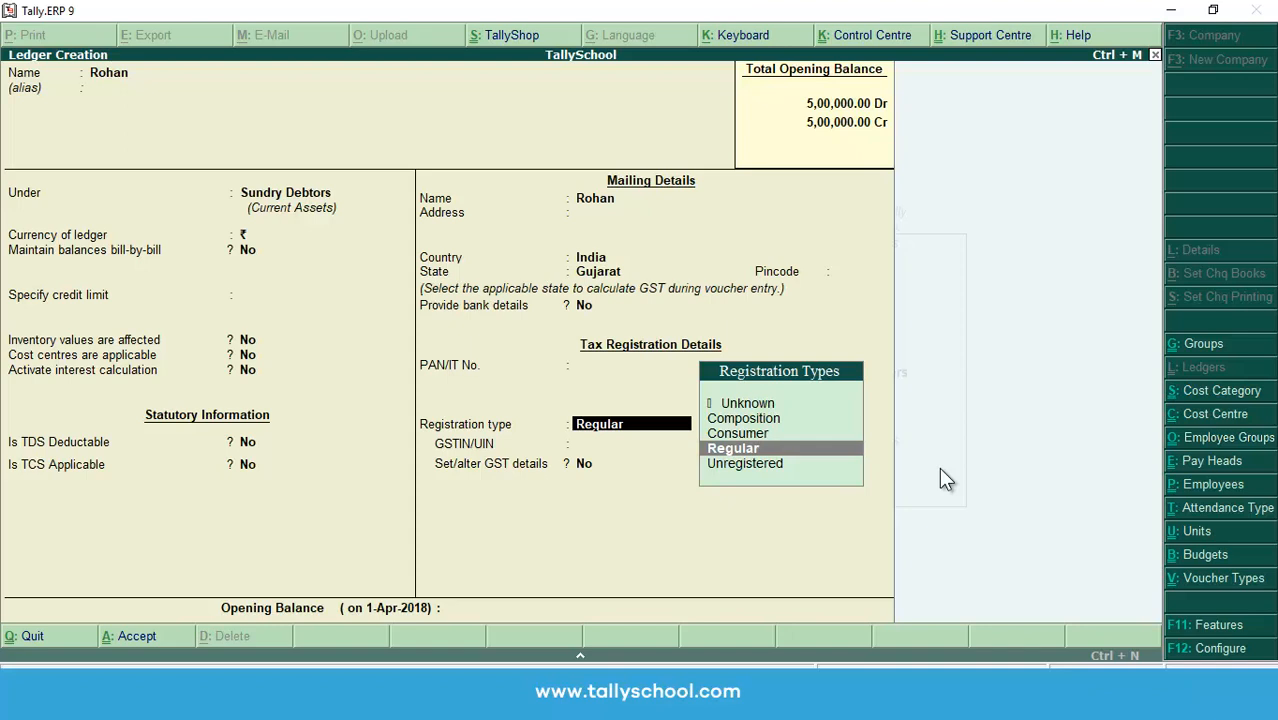
- Keep the customer's registration type as Regular with GST details at No, leave GSTIN and opening balance blank, and save the ledger
{"action": "key", "text": "Return"}
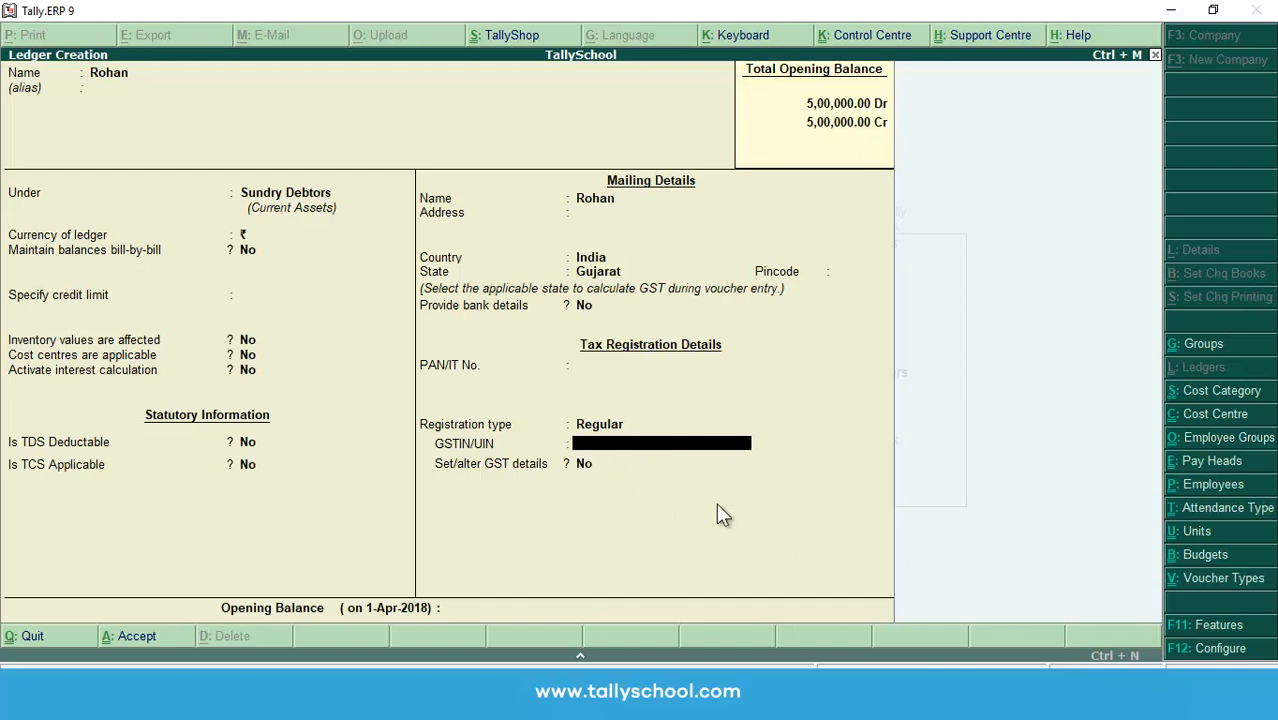
{"action": "key", "text": "Return"}
{"action": "key", "text": "Return"}
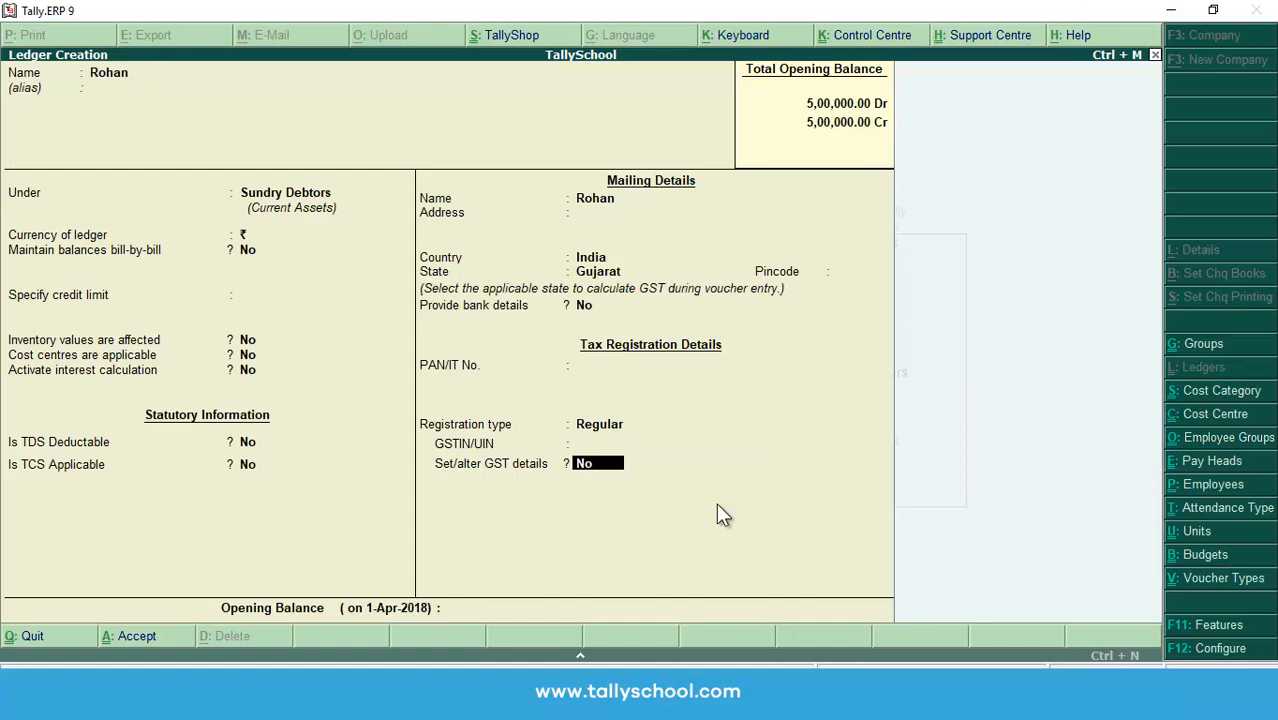
{"action": "key", "text": "Return"}
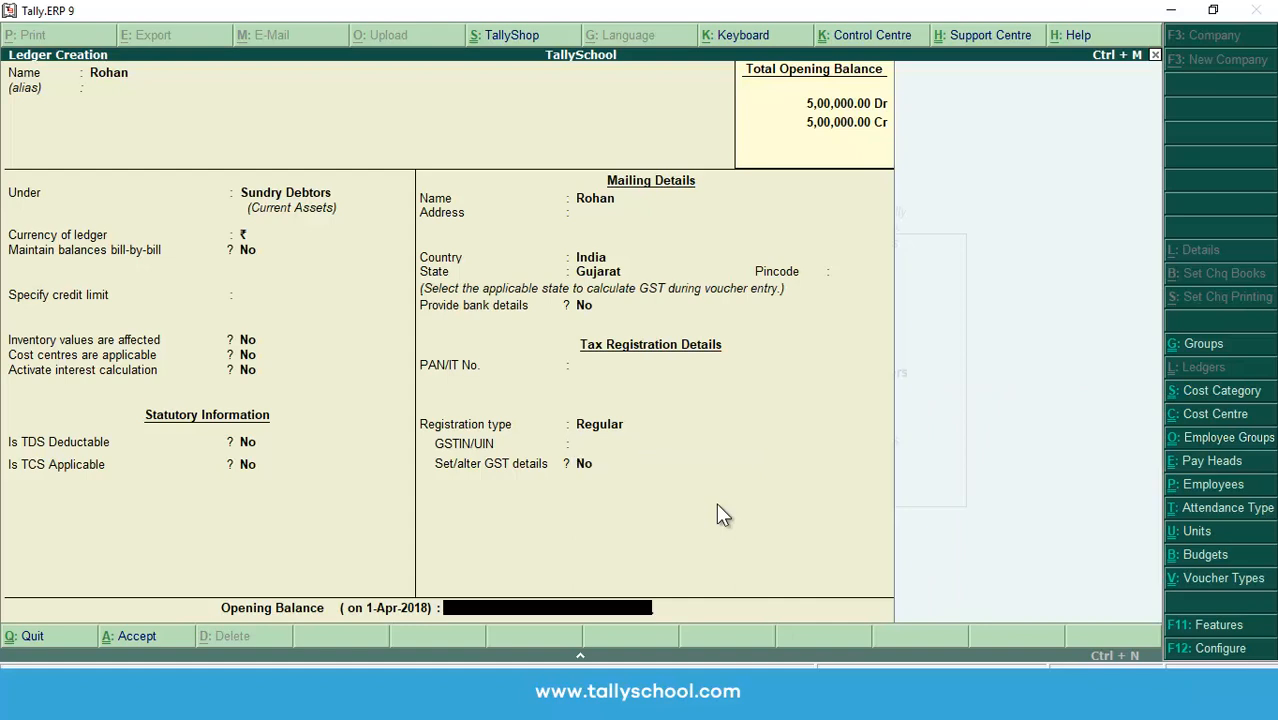
{"action": "key", "text": "Return"}
{"action": "key", "text": "Return"}
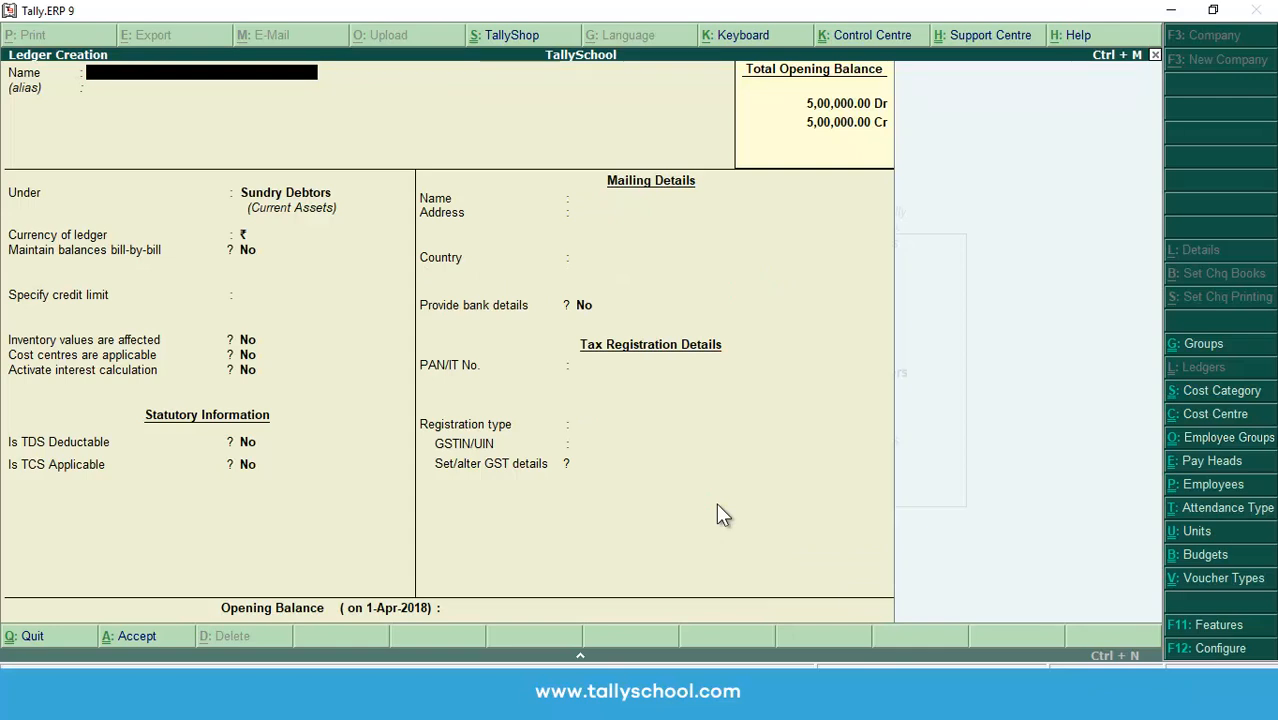
{"action": "key", "text": "Escape"}
{"action": "key", "text": "Return"}
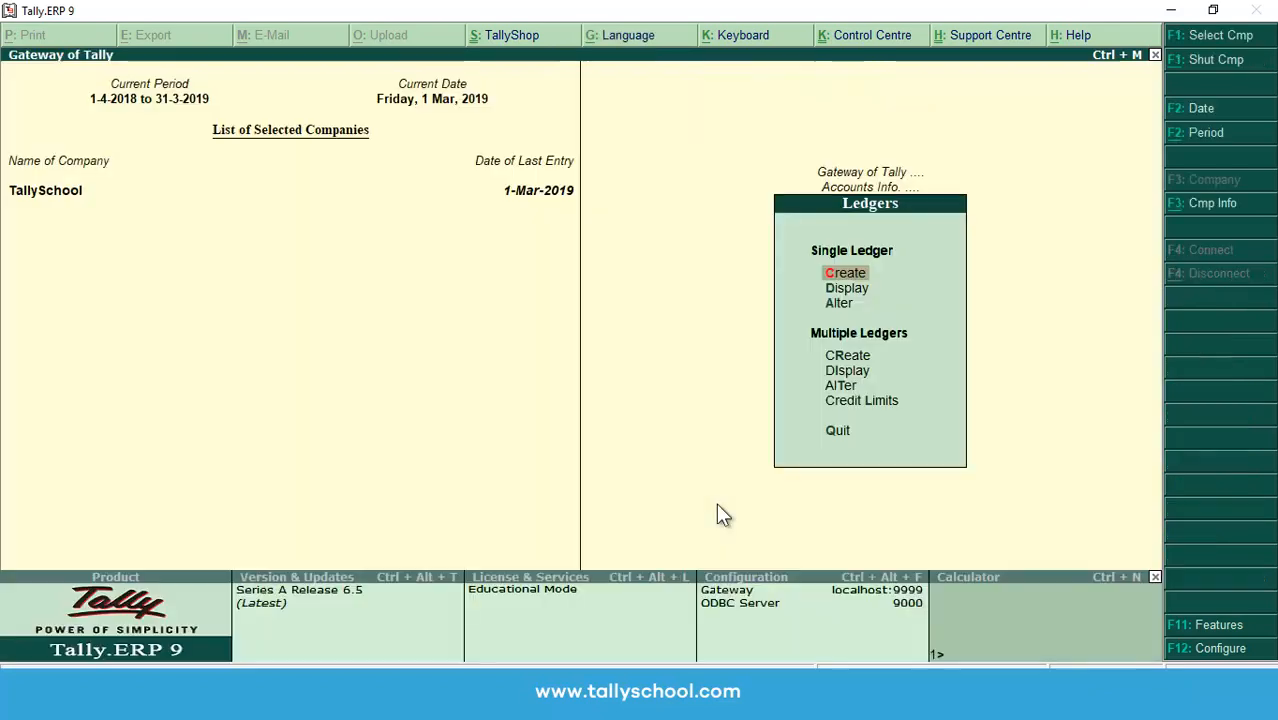
- Look up the vouchers of the Sales ledger in the account books, and return to the Gateway of Tally
{"action": "key", "text": "Escape"}
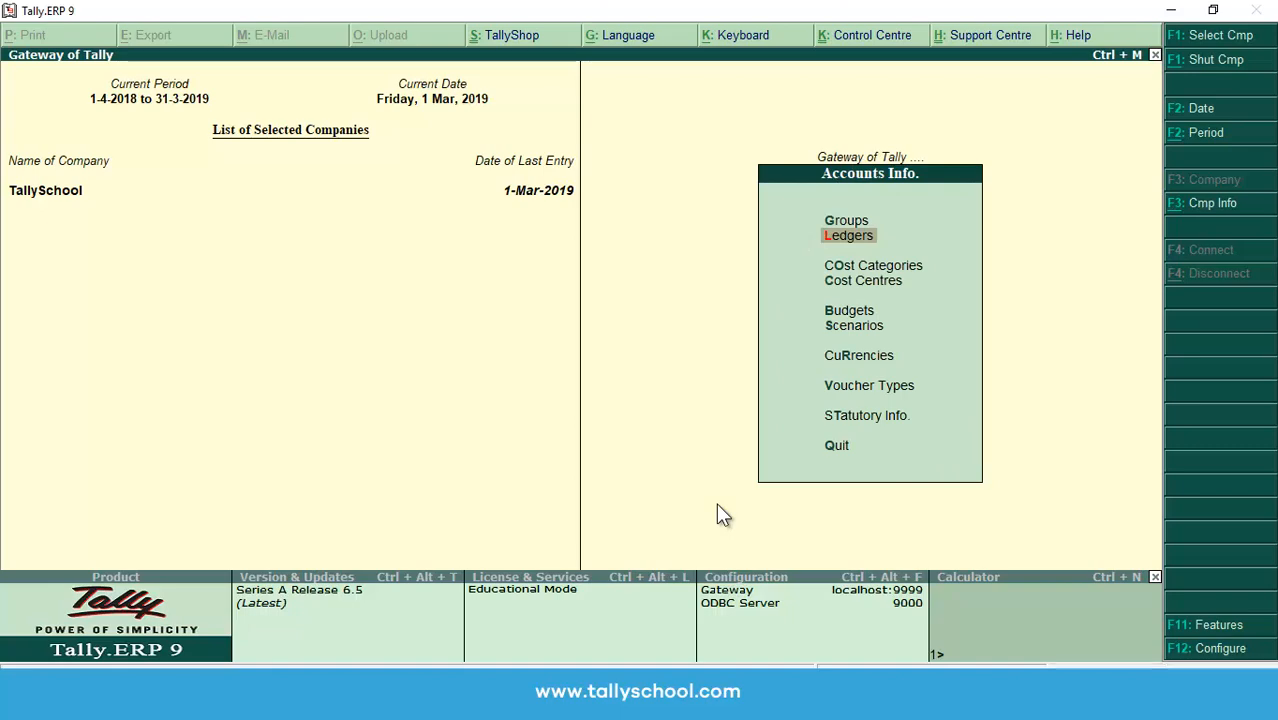
{"action": "key", "text": "Escape"}
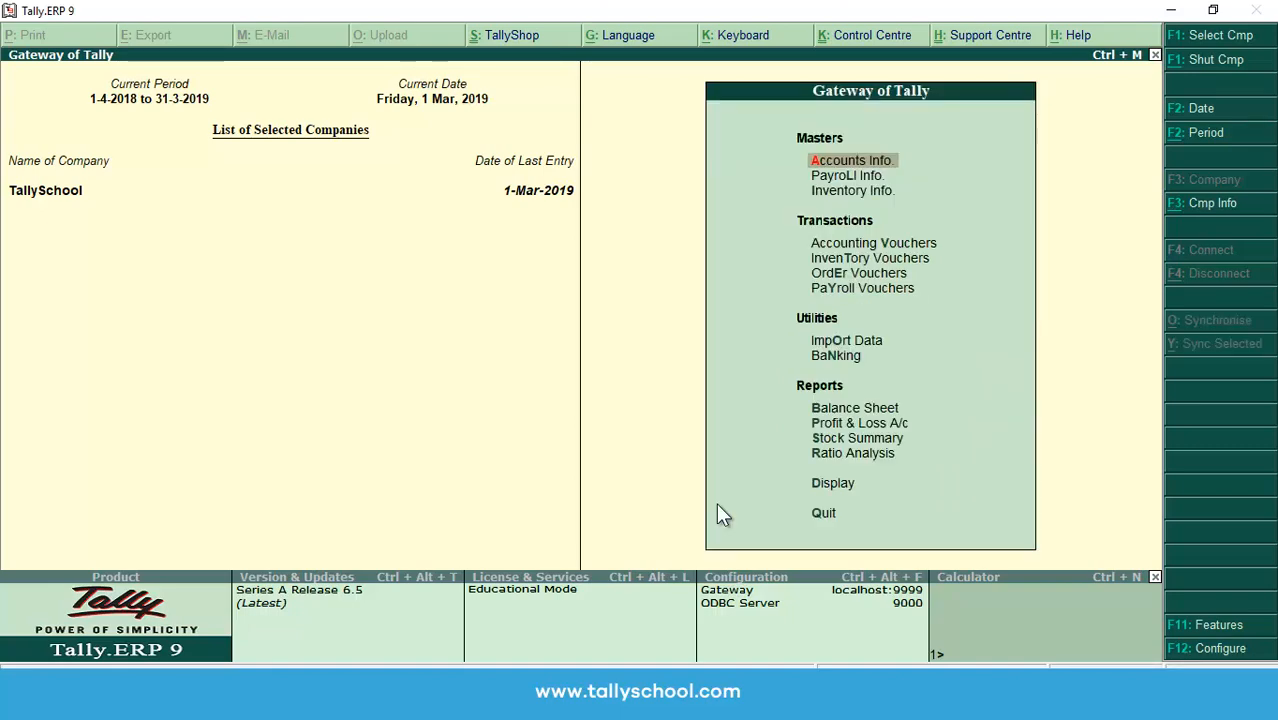
{"action": "type", "text": "dalSale"}
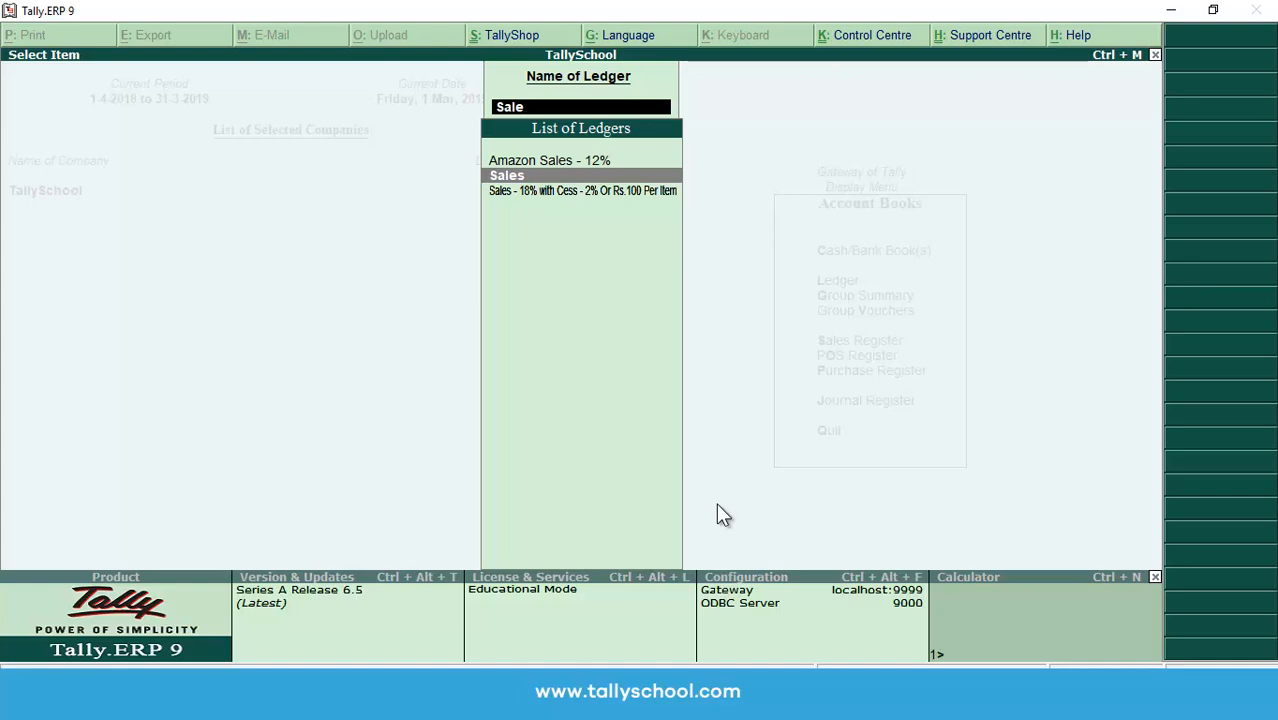
{"action": "key", "text": "Return"}
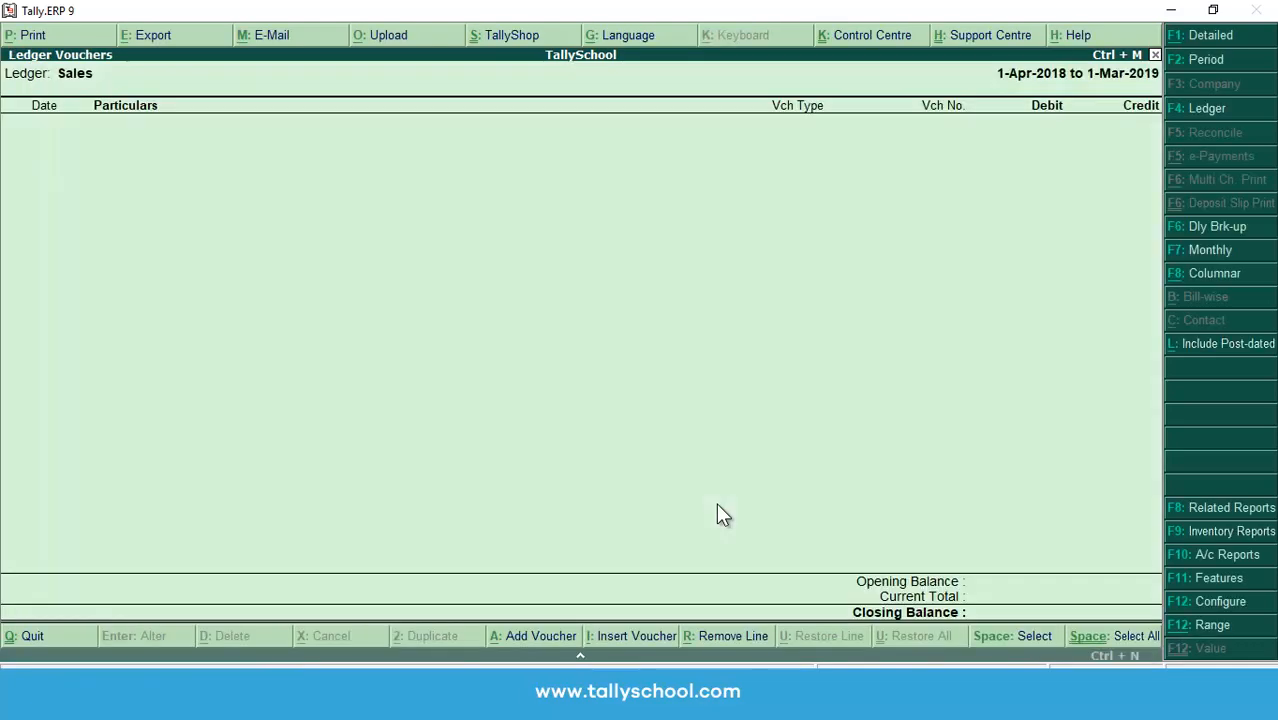
{"action": "key", "text": "Escape"}
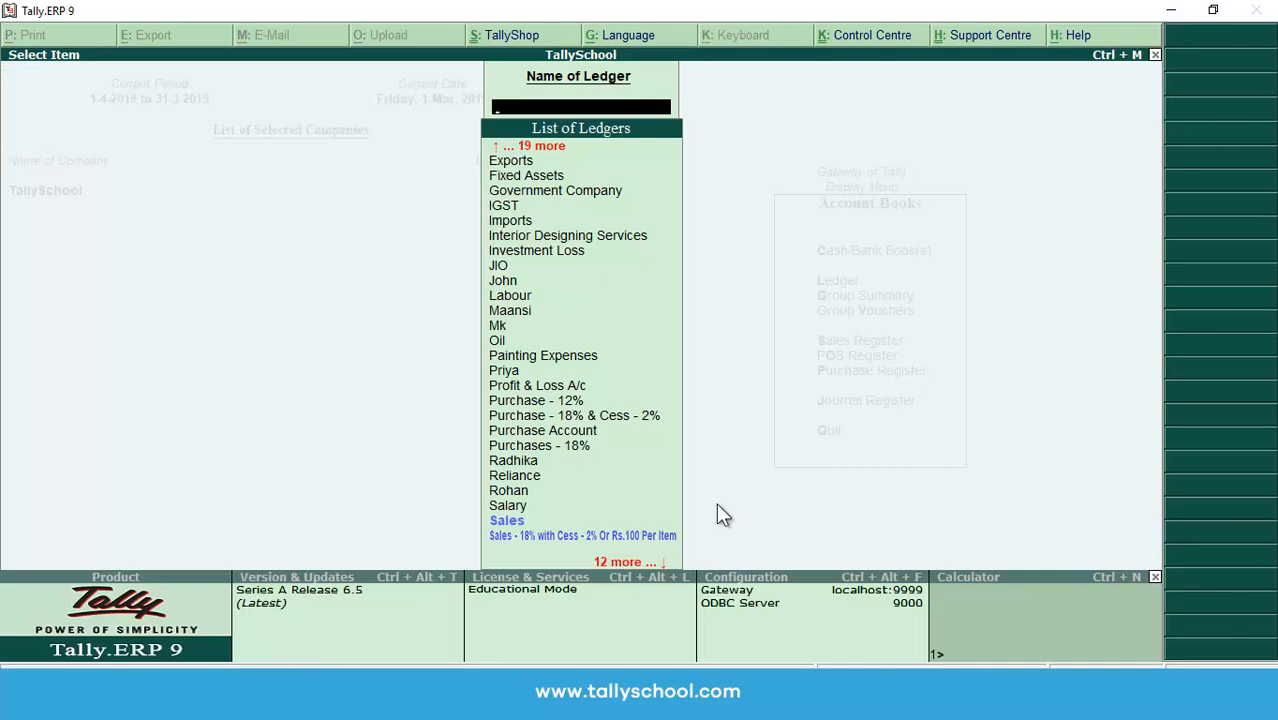
{"action": "key", "text": "Escape"}
{"action": "key", "text": "Escape"}
{"action": "key", "text": "Escape"}
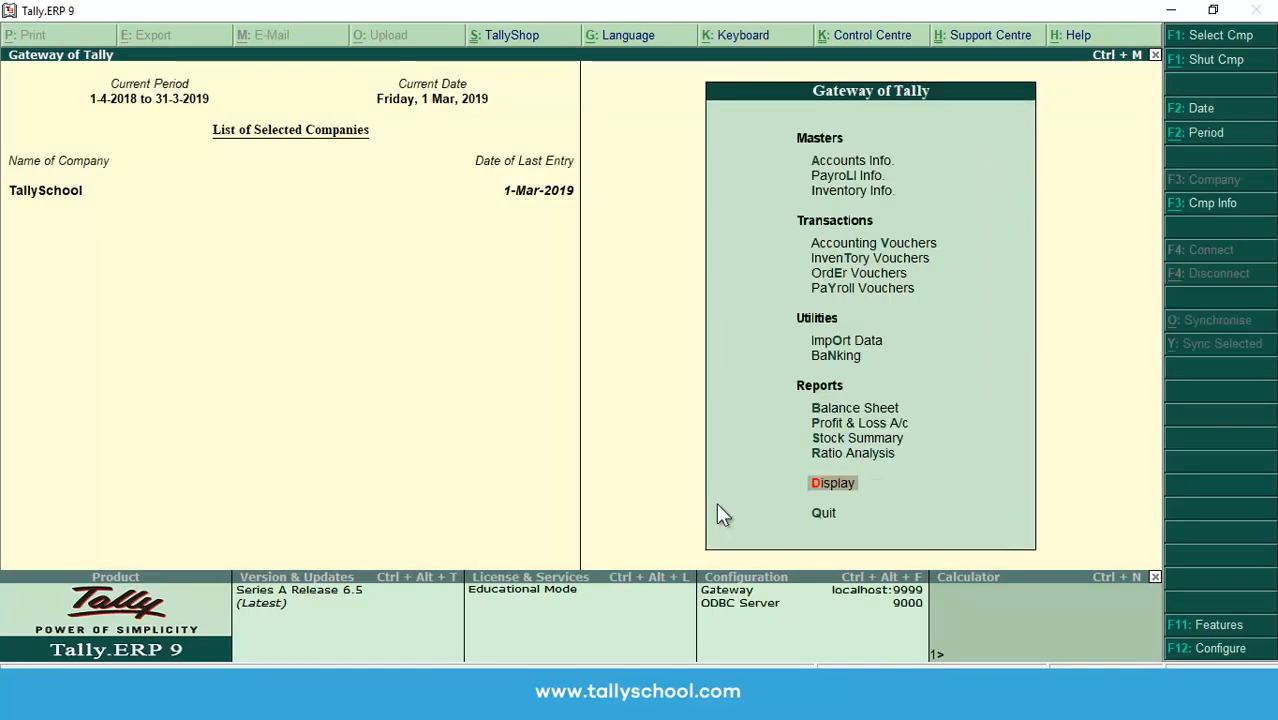
- Start a new single ledger named "Sales - 12%" without an alias
{"action": "key", "text": "Down"}
{"action": "key", "text": "Down"}
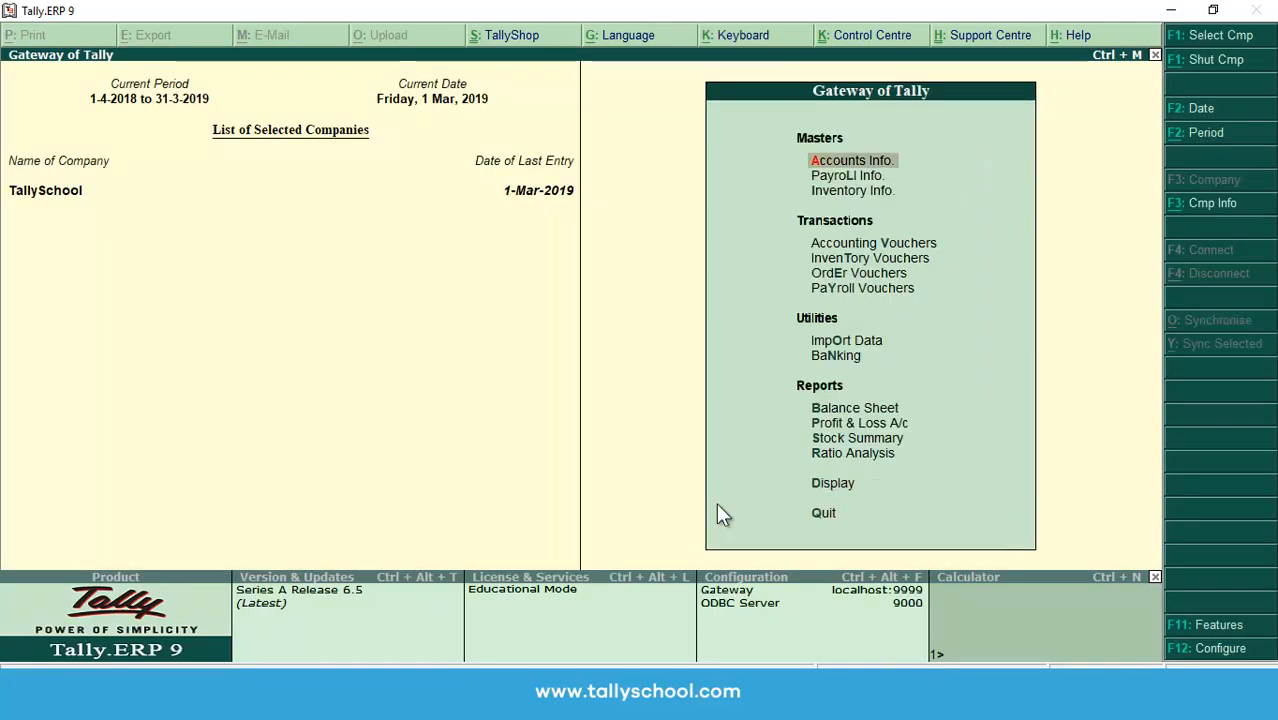
{"action": "key", "text": "Down"}
{"action": "key", "text": "a"}
{"action": "key", "text": "Down"}
{"action": "key", "text": "Return"}
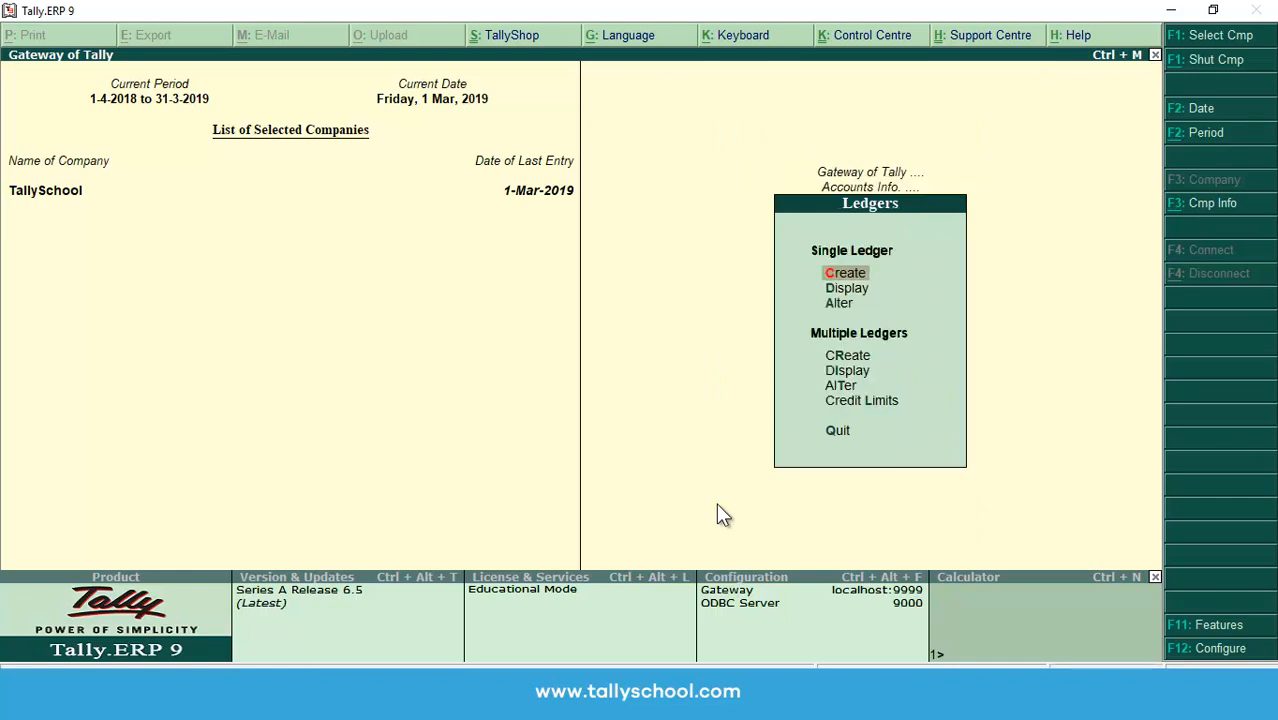
{"action": "key", "text": "Down"}
{"action": "key", "text": "Down"}
{"action": "key", "text": "Up"}
{"action": "key", "text": "Up"}
{"action": "key", "text": "Return"}
{"action": "type", "text": "Sa"}
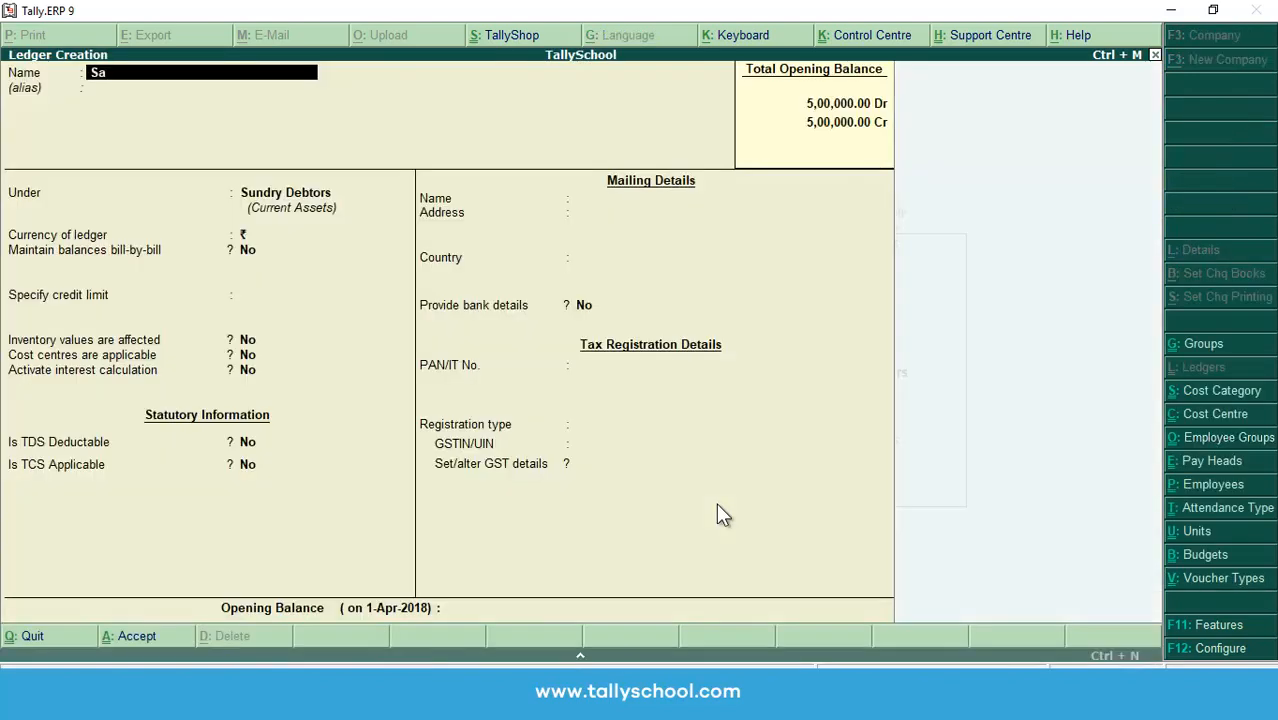
{"action": "type", "text": "les - 12%"}
{"action": "key", "text": "Return"}
{"action": "key", "text": "Return"}
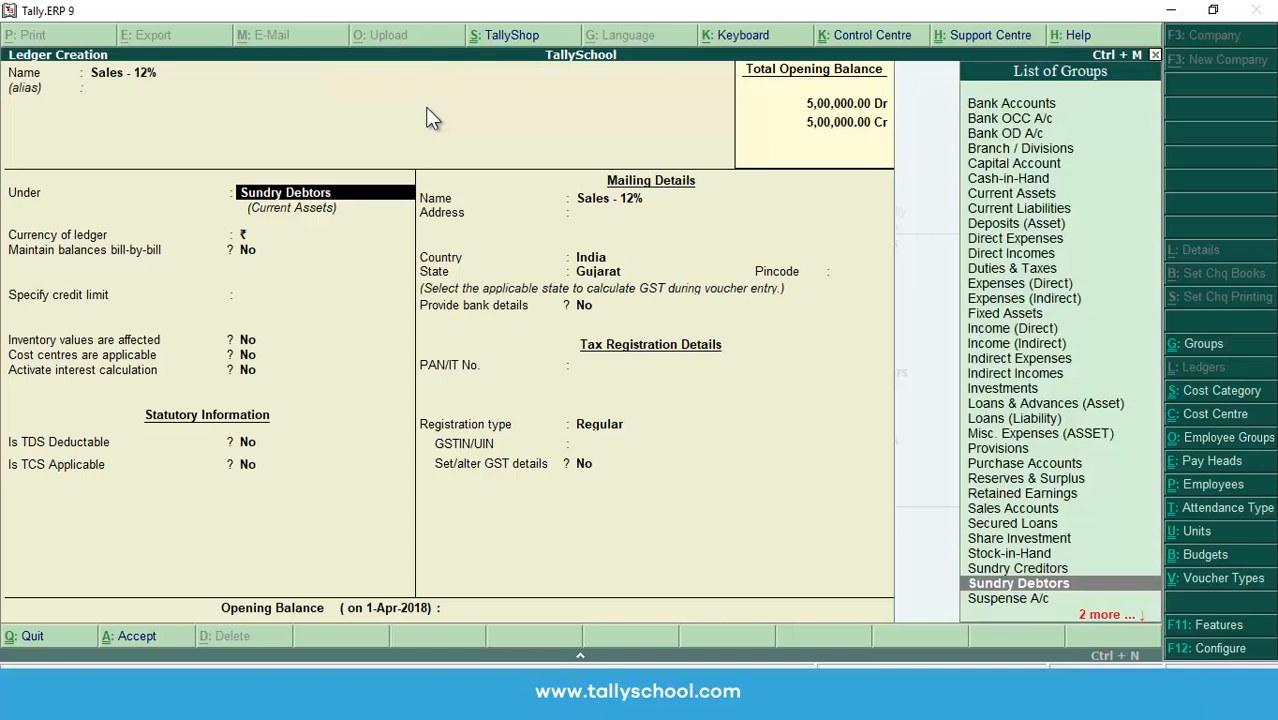
- Place the ledger under Sales Accounts with inventory values affected, ledger type Not Applicable, and cost centres, cost allocation and interest calculation at No
{"action": "type", "text": "Sales"}
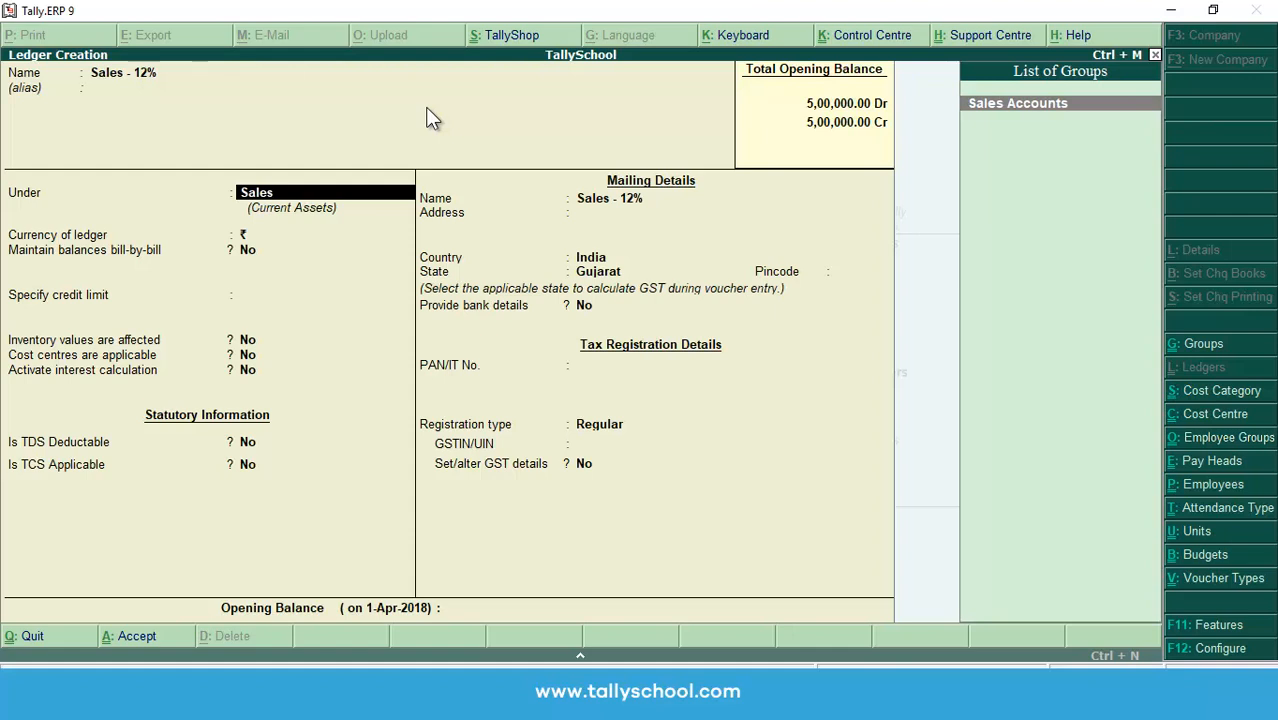
{"action": "key", "text": "Return"}
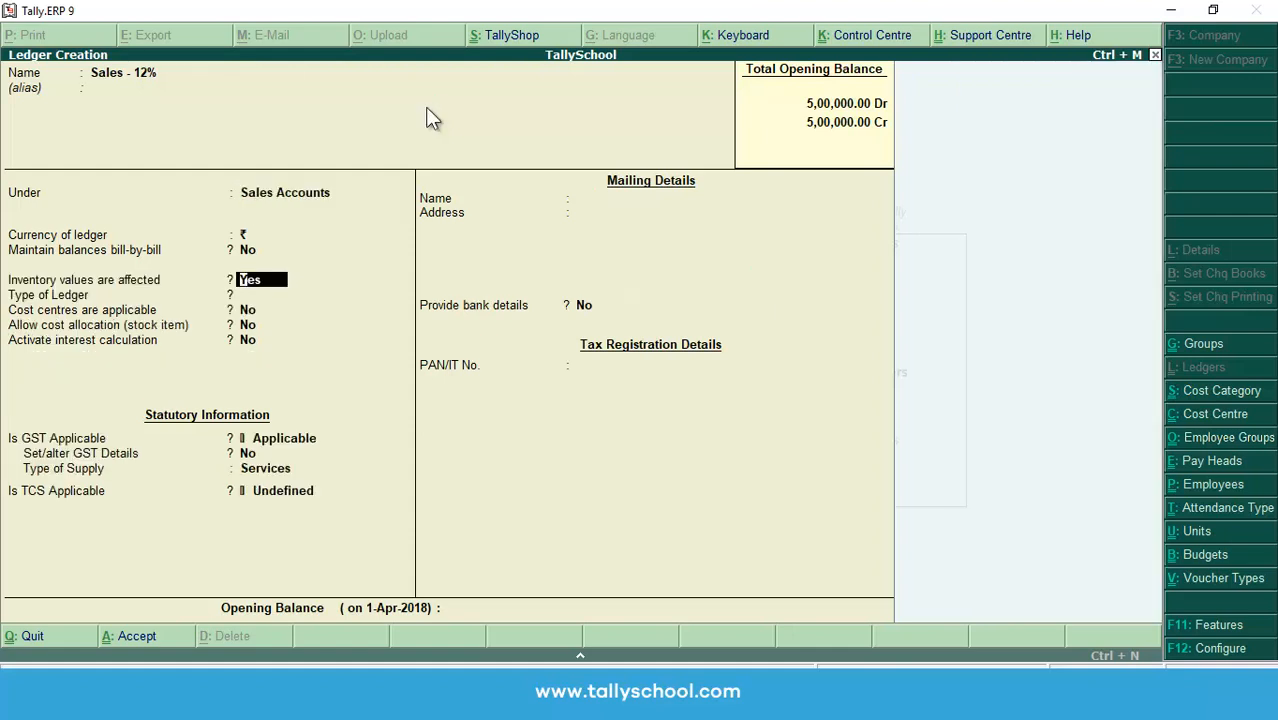
{"action": "key", "text": "Return"}
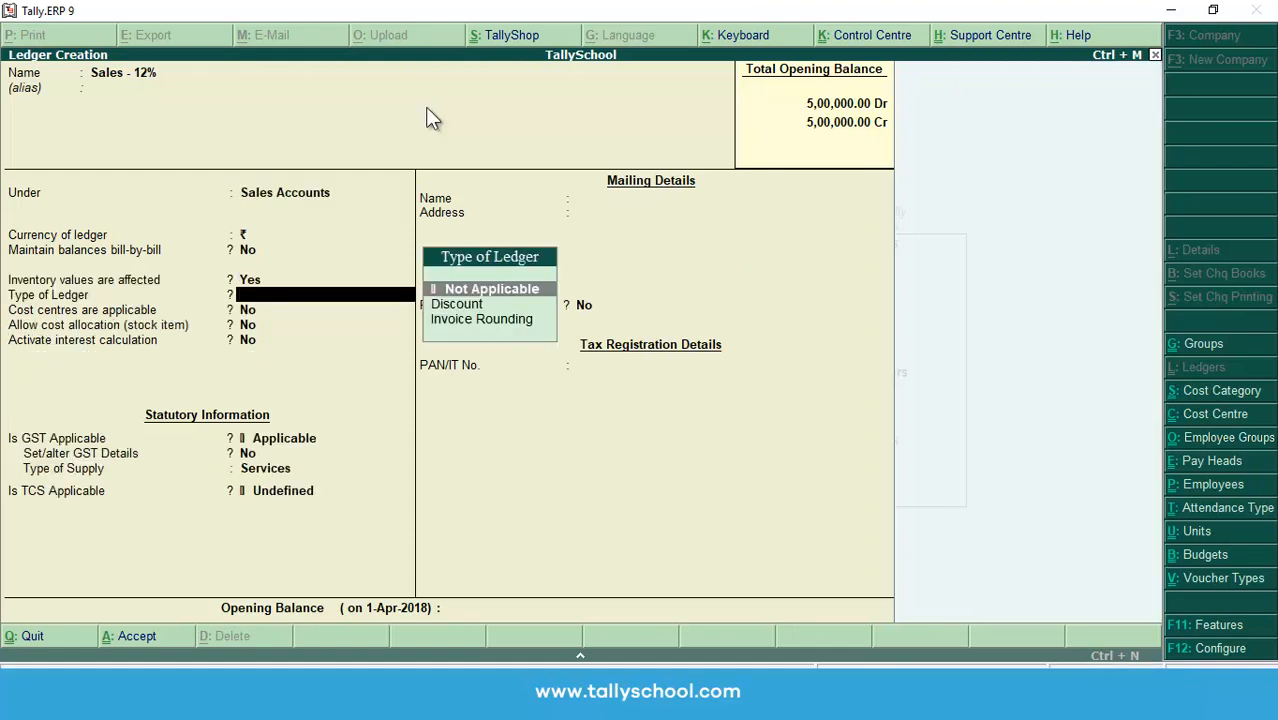
{"action": "key", "text": "Return"}
{"action": "key", "text": "Return"}
{"action": "key", "text": "Return"}
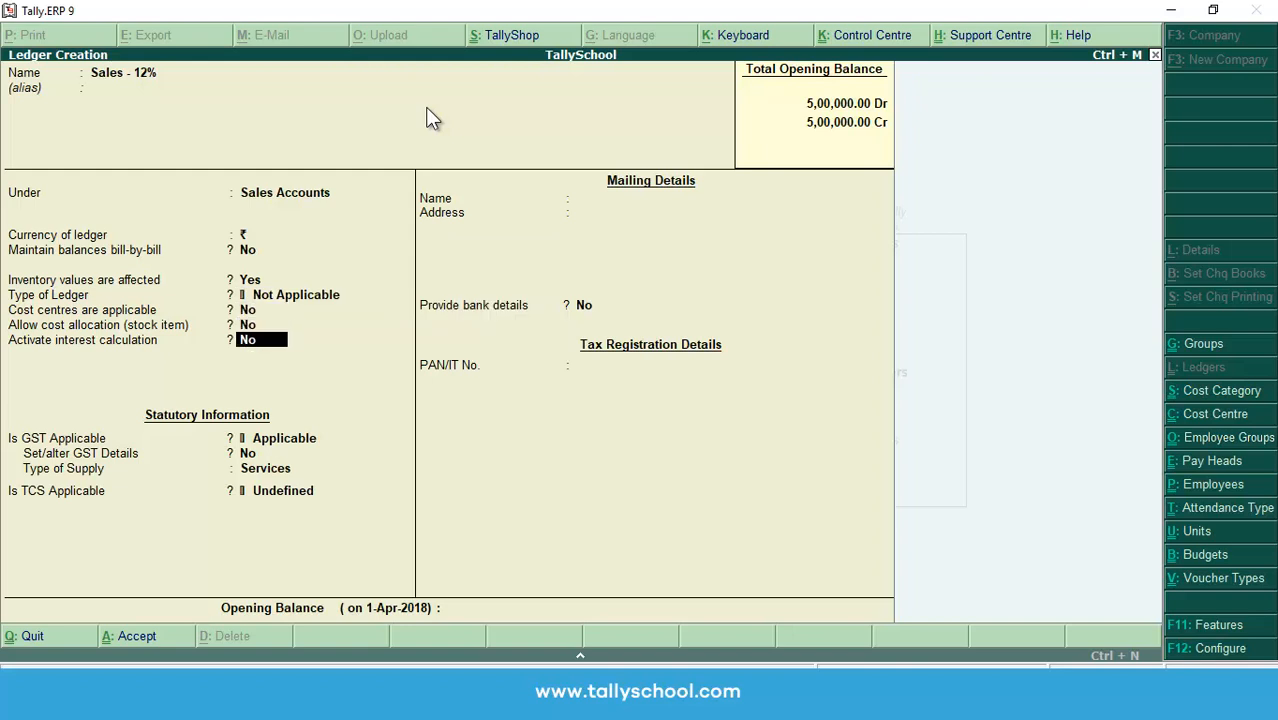
{"action": "key", "text": "Return"}
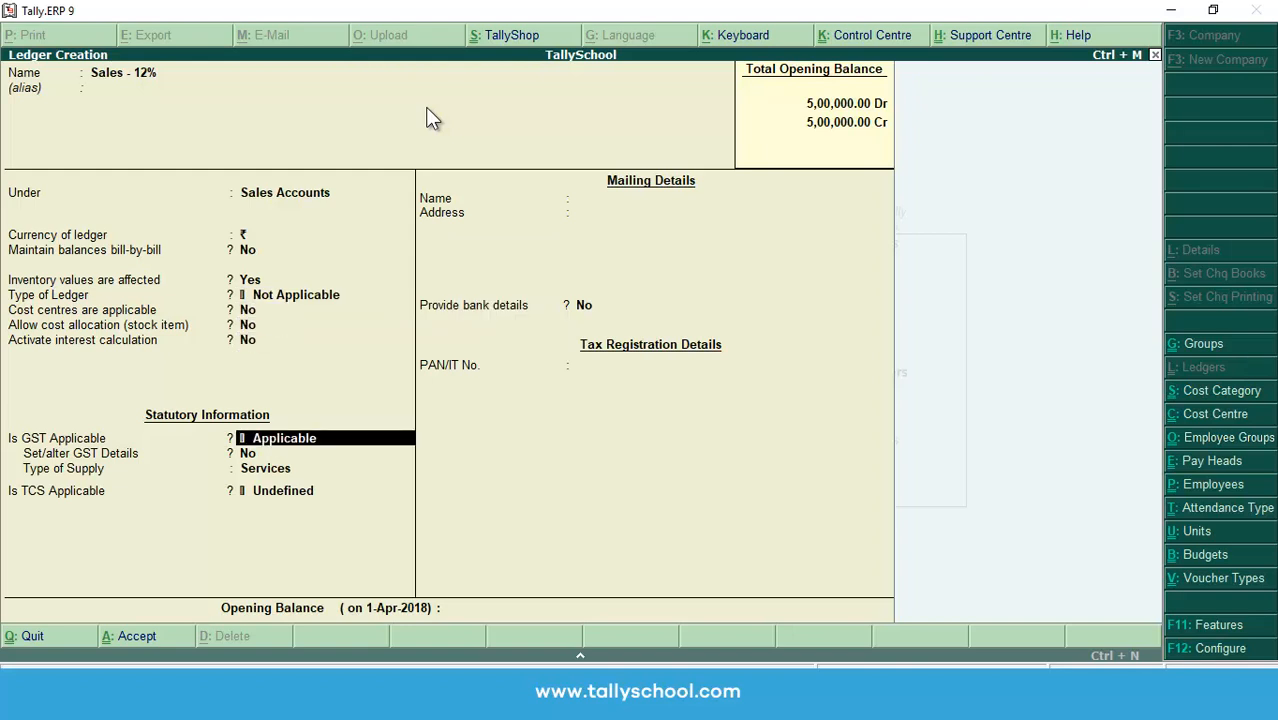
- Keep GST as Applicable, enable setting the GST details, and leave the classification Undefined and the HSN/SAC description and code blank
{"action": "key", "text": "Return"}
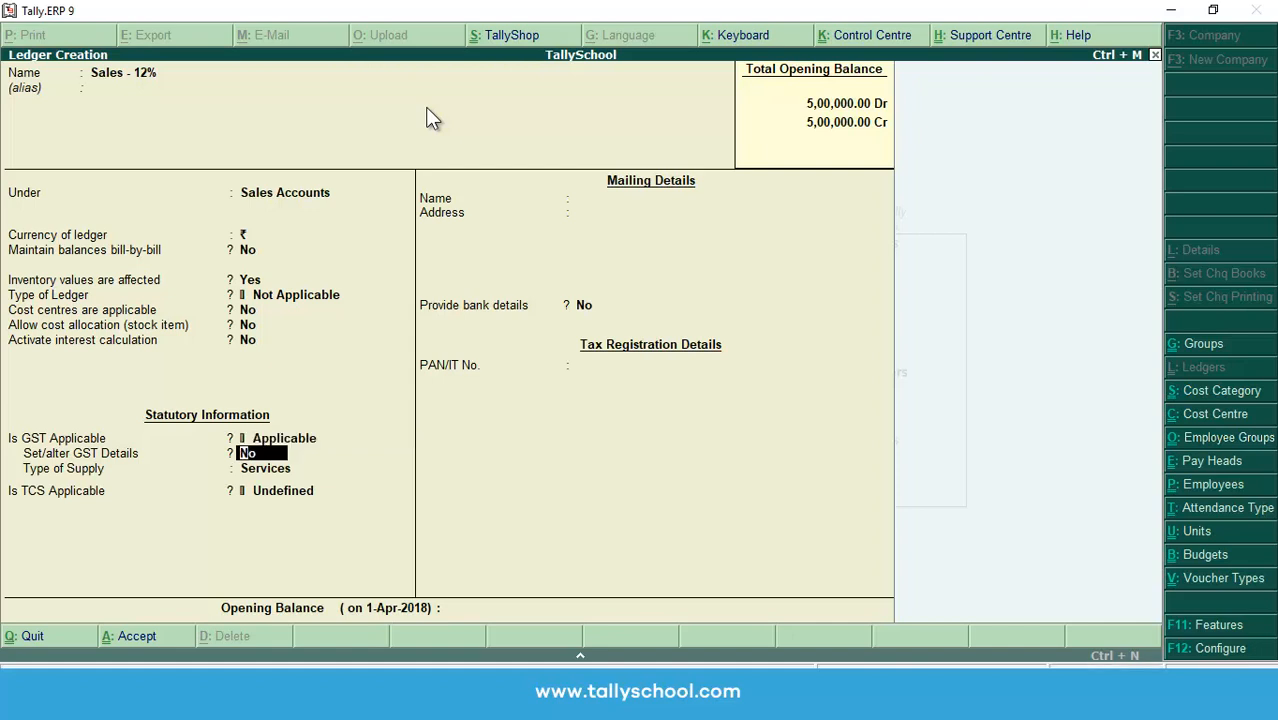
{"action": "type", "text": "y"}
{"action": "key", "text": "Return"}
{"action": "key", "text": "Return"}
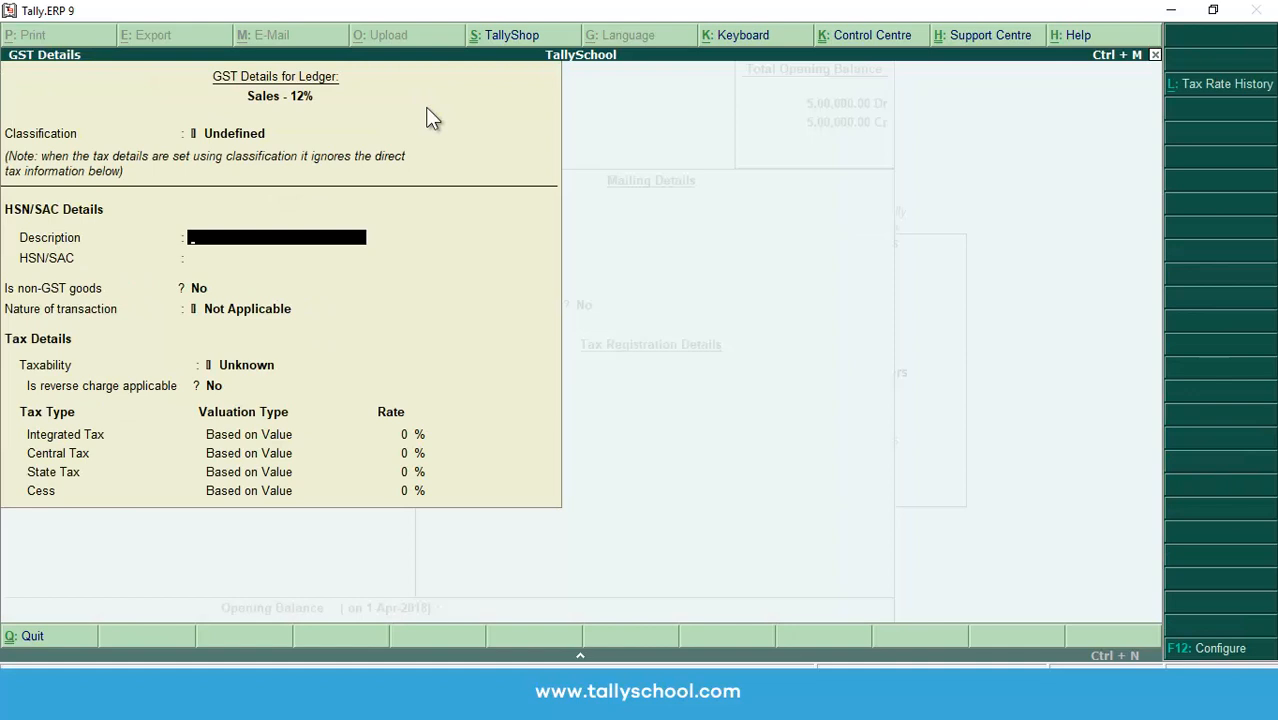
{"action": "key", "text": "Return"}
{"action": "key", "text": "Return"}
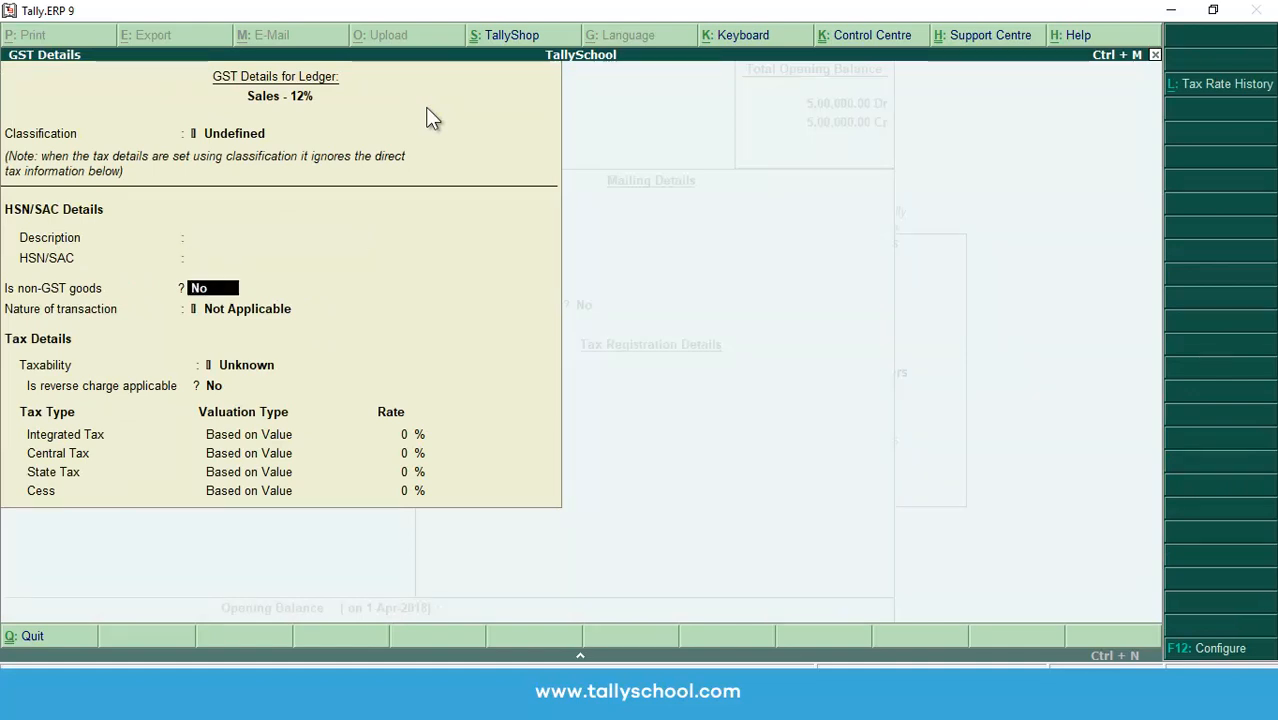
- Keep non-GST goods at No and the nature of transaction as Not Applicable in the ledger's GST details
{"action": "key", "text": "Return"}
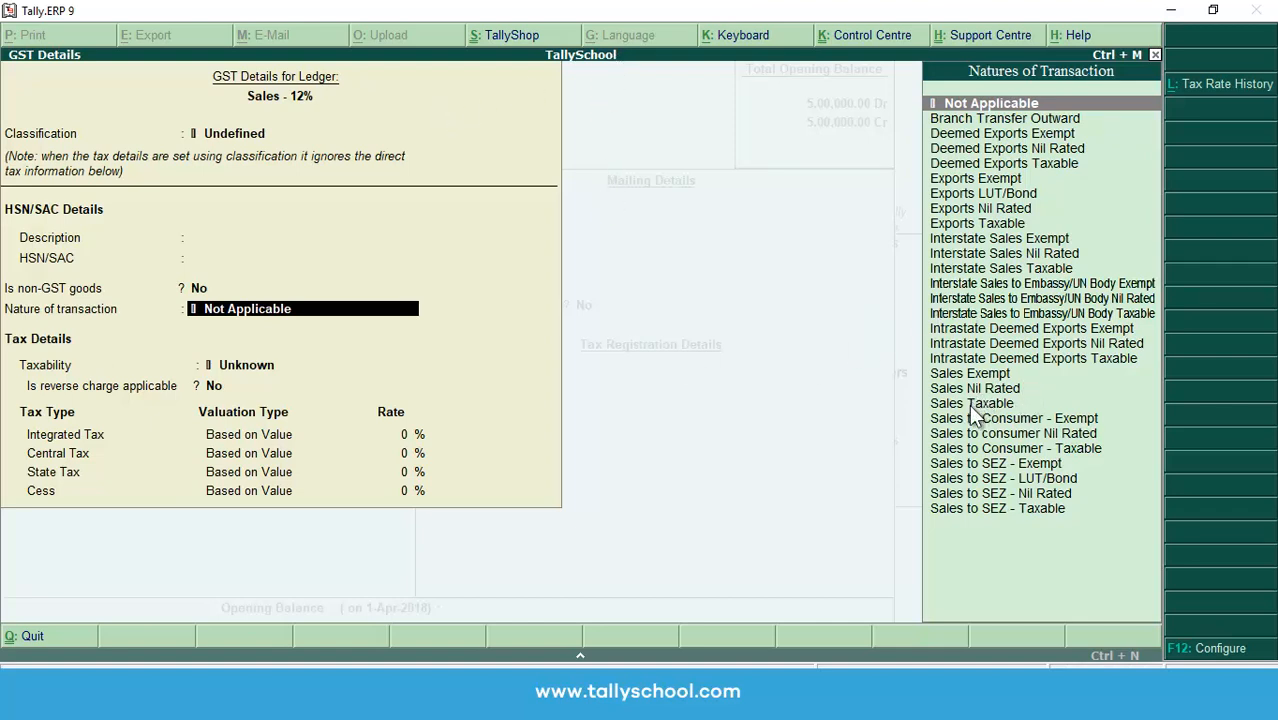
{"action": "left_click", "coordinate": [980, 270]}
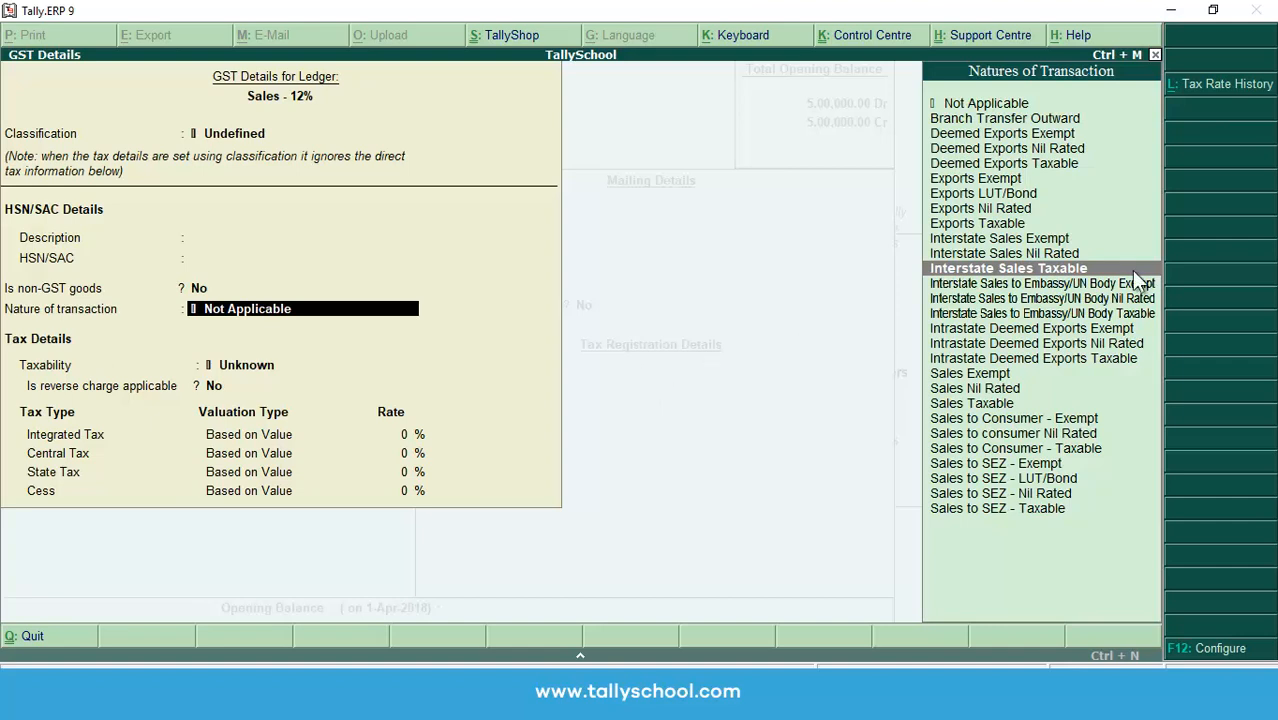
{"action": "left_click", "coordinate": [1000, 104]}
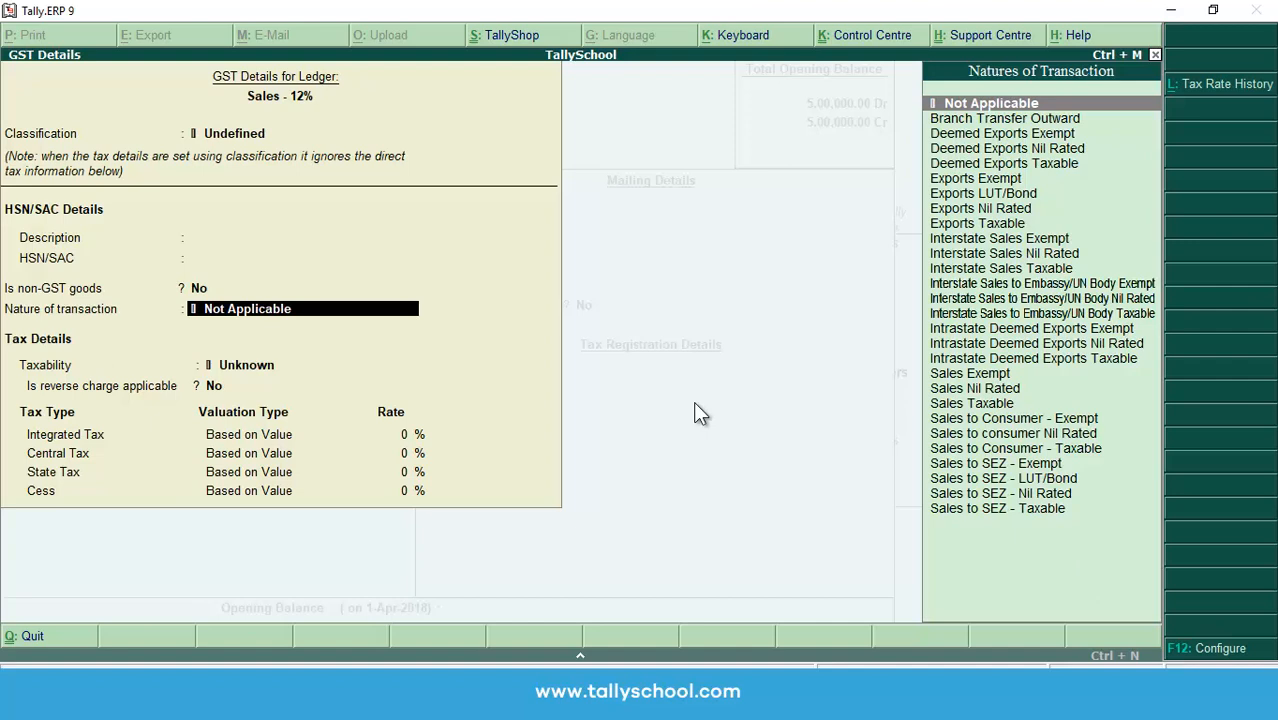
{"action": "key", "text": "Return"}
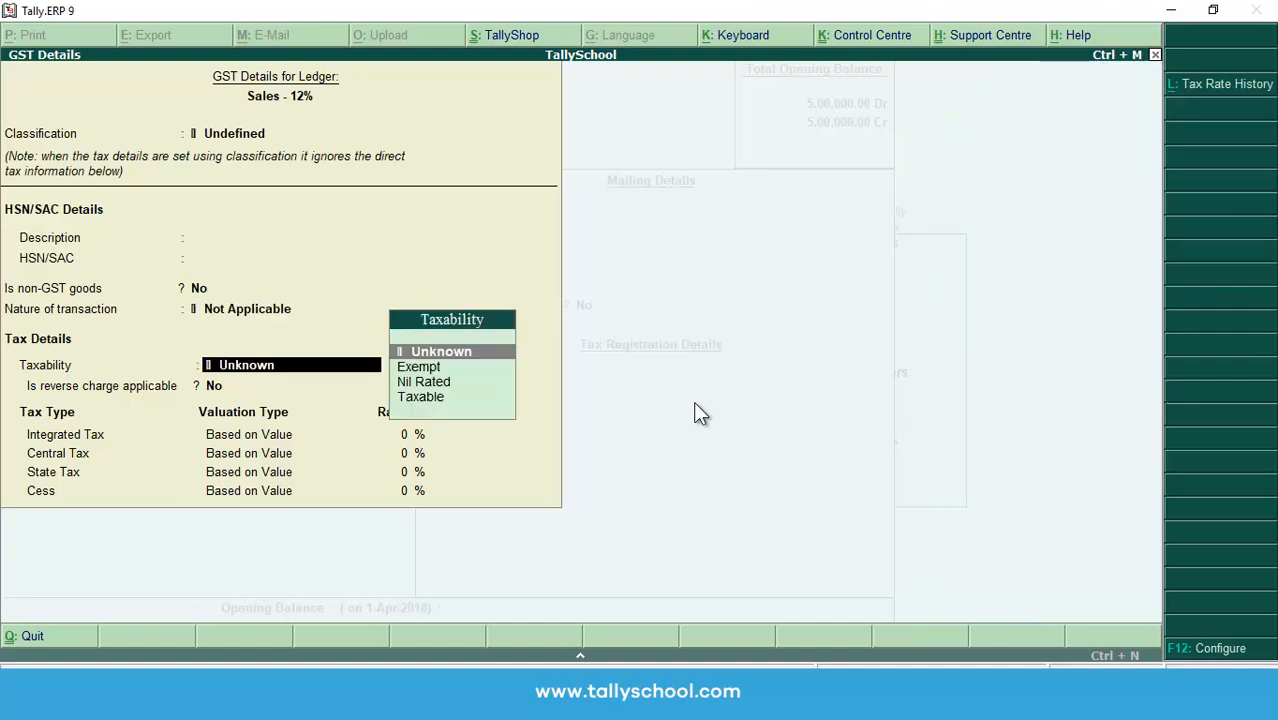
- Set the ledger's taxability to Taxable and keep reverse charge at No
{"action": "key", "text": "Down"}
{"action": "key", "text": "Down"}
{"action": "key", "text": "Down"}
{"action": "key", "text": "Return"}
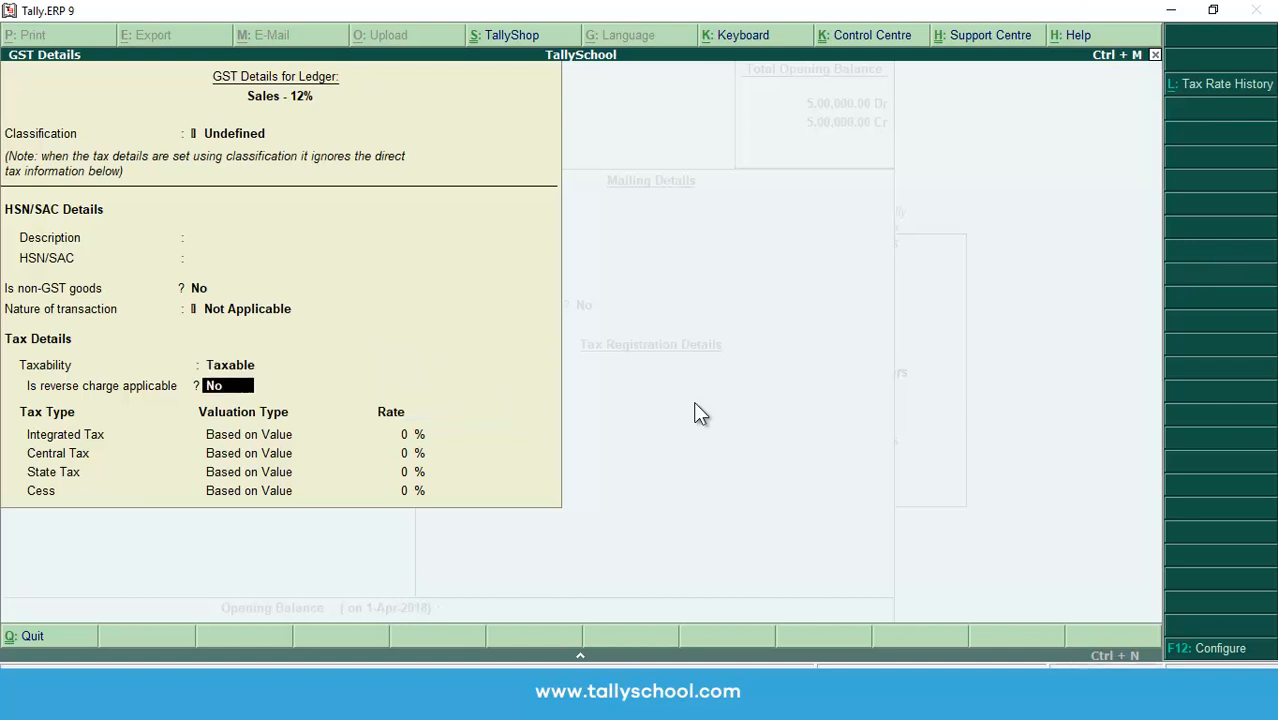
{"action": "key", "text": "Return"}
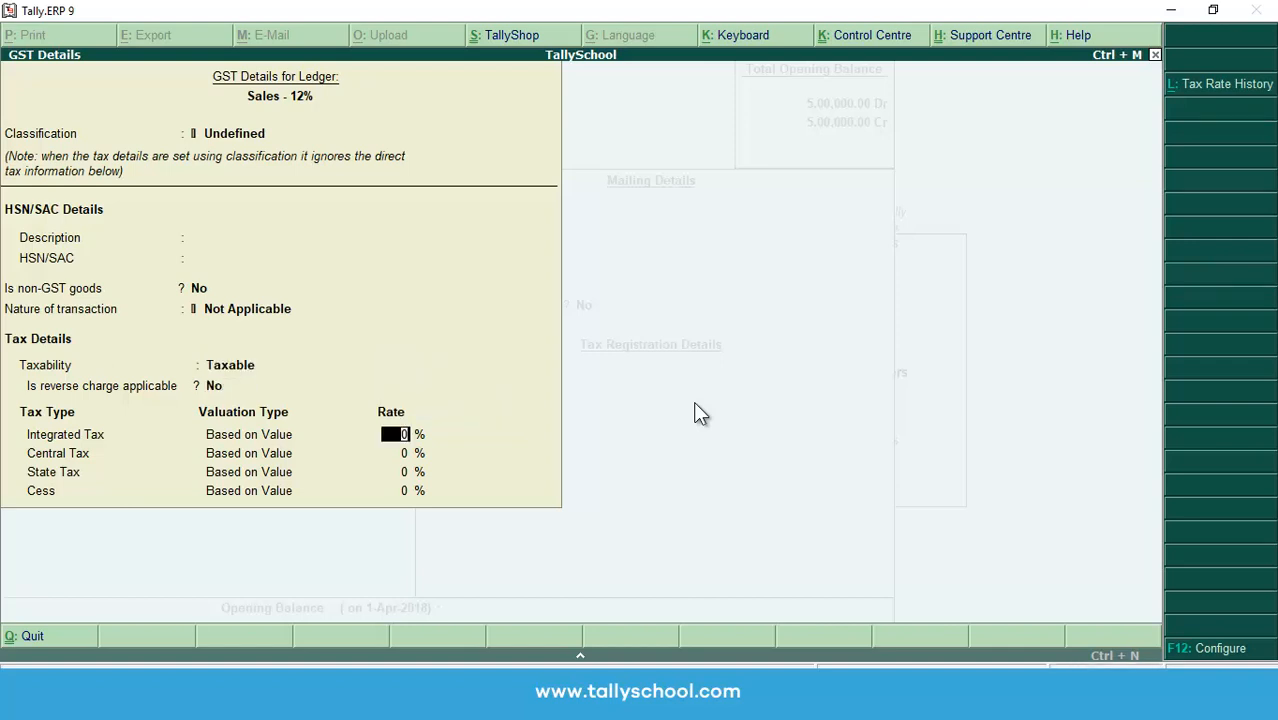
- Set the integrated tax rate to 12%, keeping central and state tax at 6% each and cess at 0%
{"action": "type", "text": "12"}
{"action": "key", "text": "Return"}
{"action": "key", "text": "Return"}
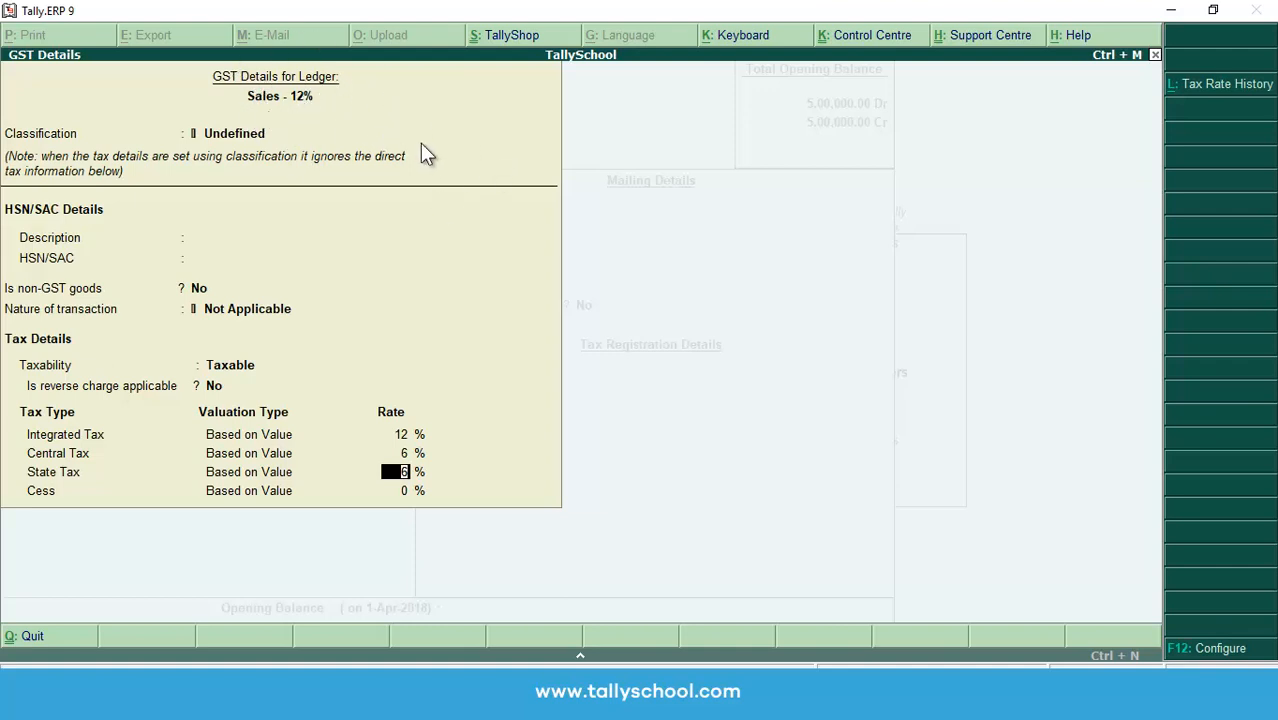
{"action": "key", "text": "Return"}
{"action": "key", "text": "Return"}
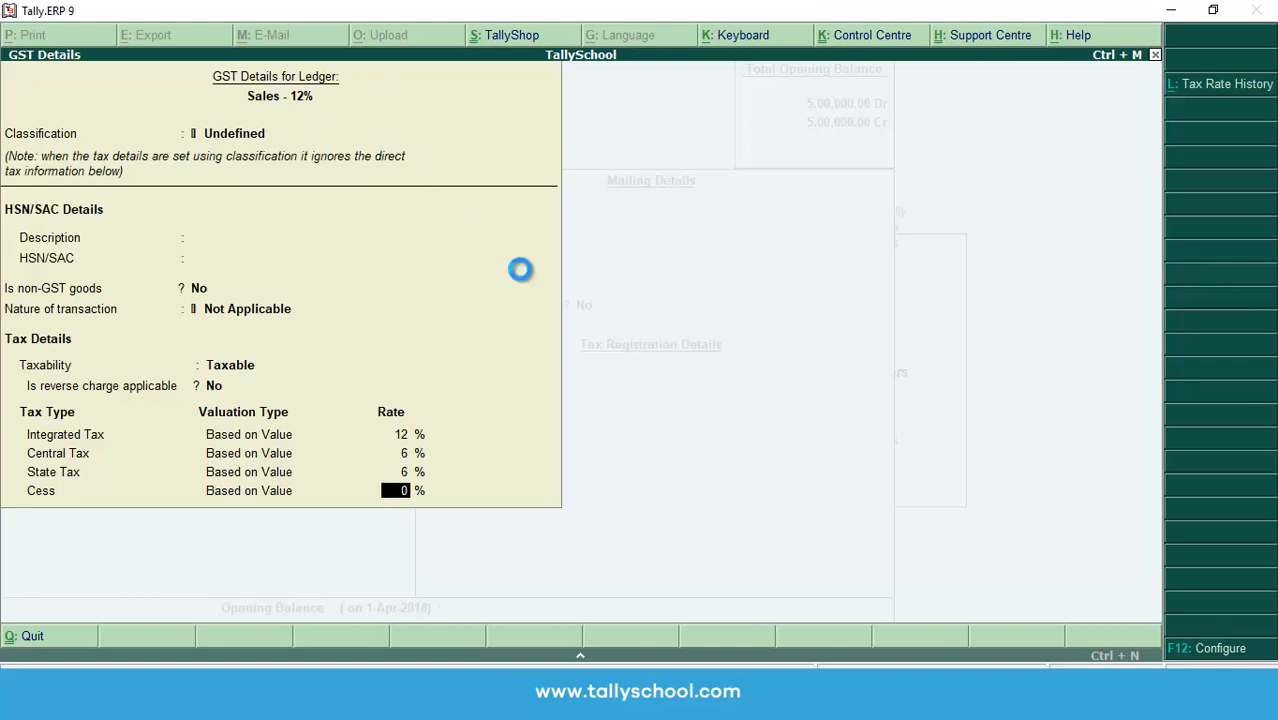
- Set the sales ledger's type of supply to Goods, leaving TCS Undefined and the opening balance blank, and save the ledger
{"action": "key", "text": "Up"}
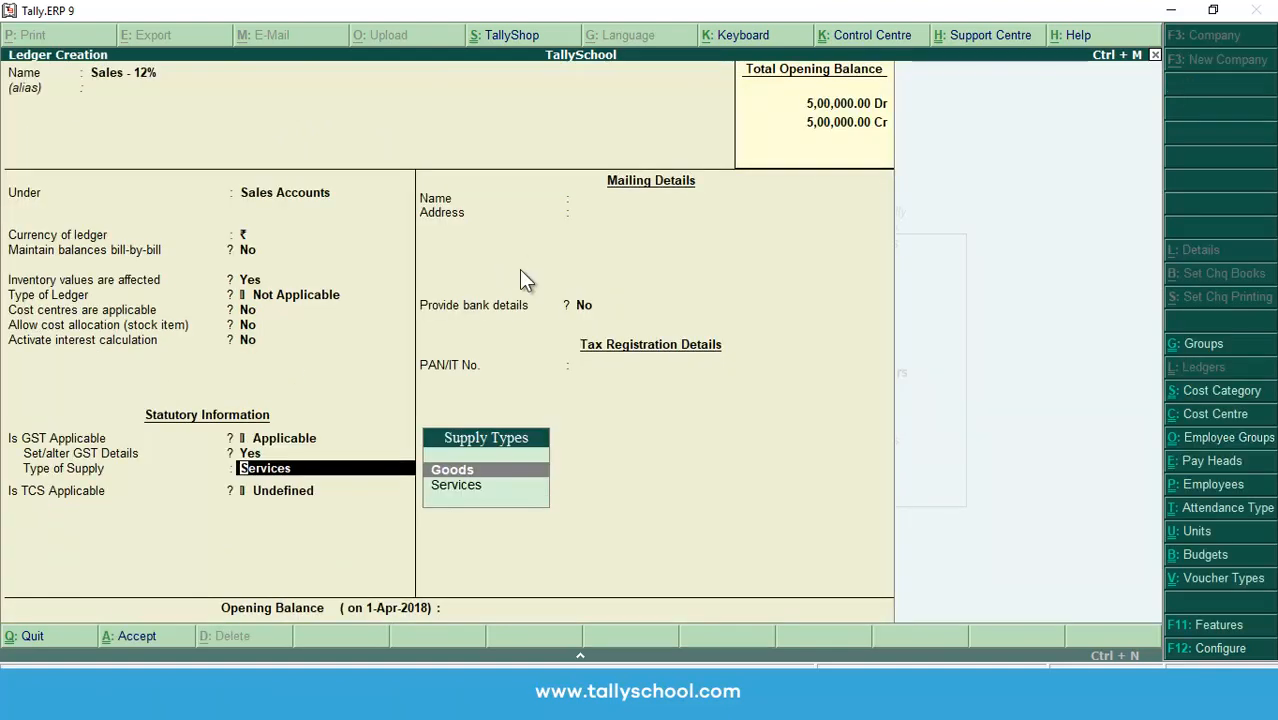
{"action": "key", "text": "Return"}
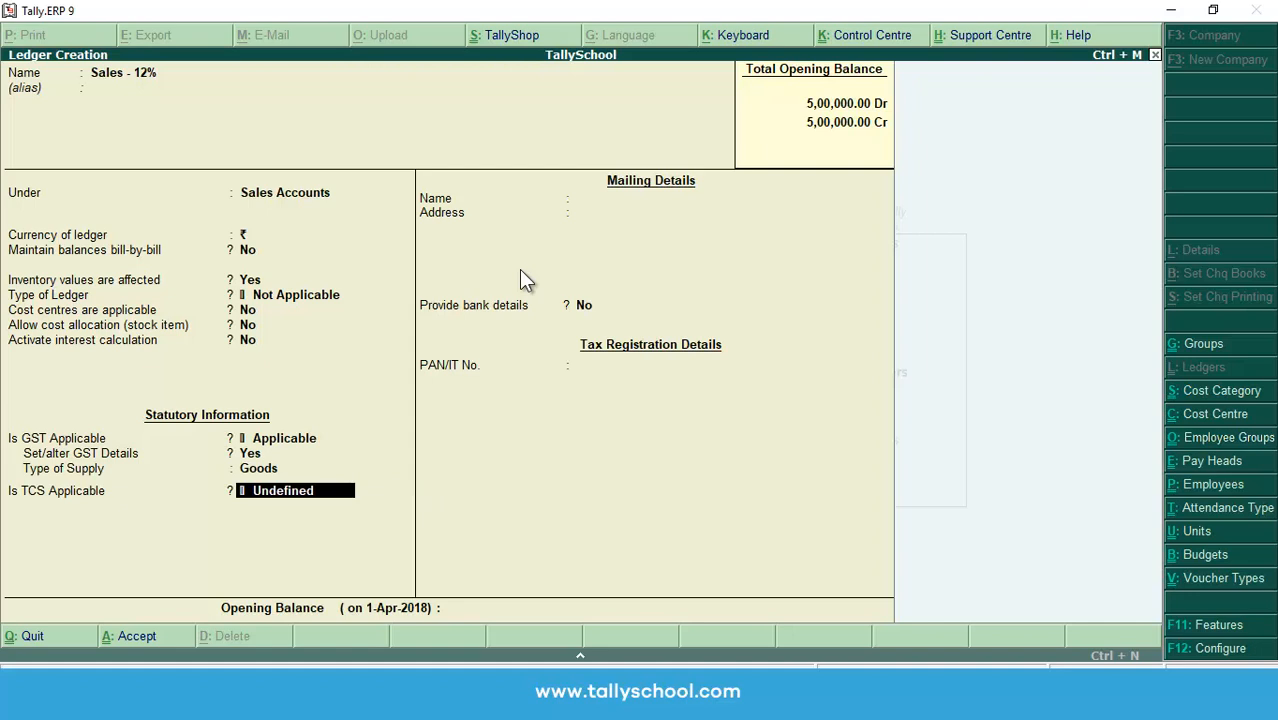
{"action": "key", "text": "Return"}
{"action": "key", "text": "Return"}
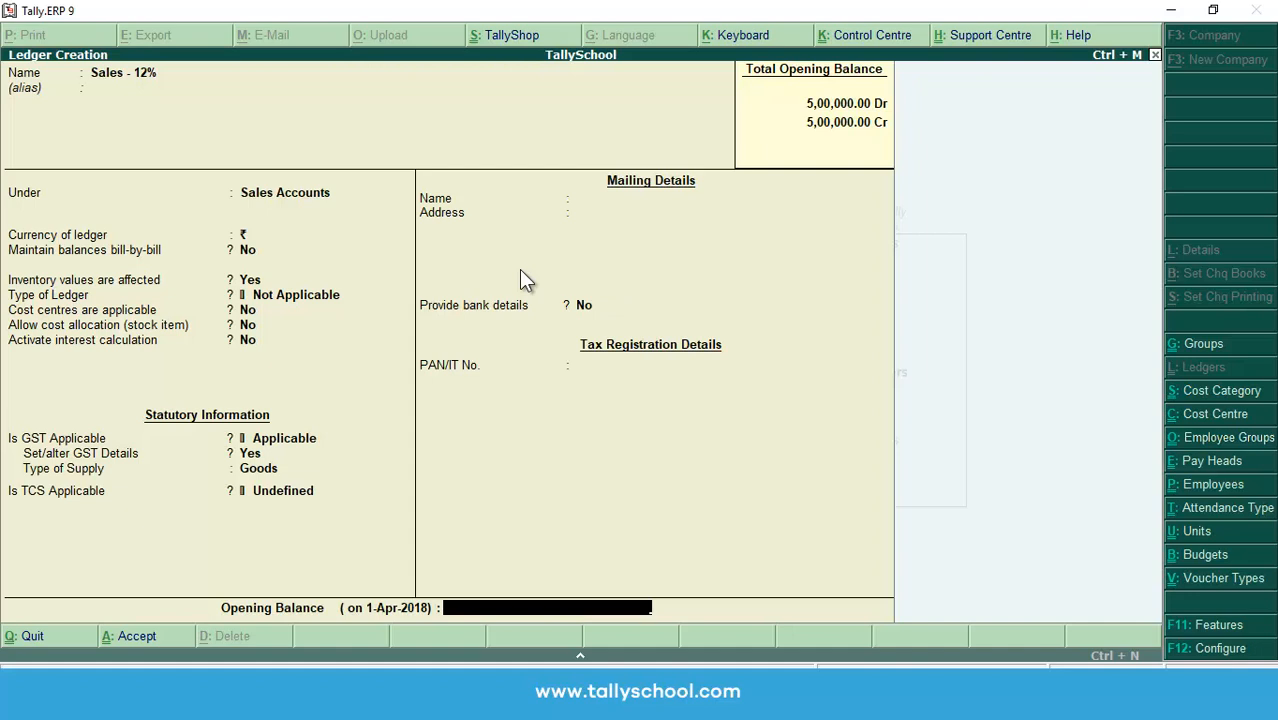
{"action": "key", "text": "Return"}
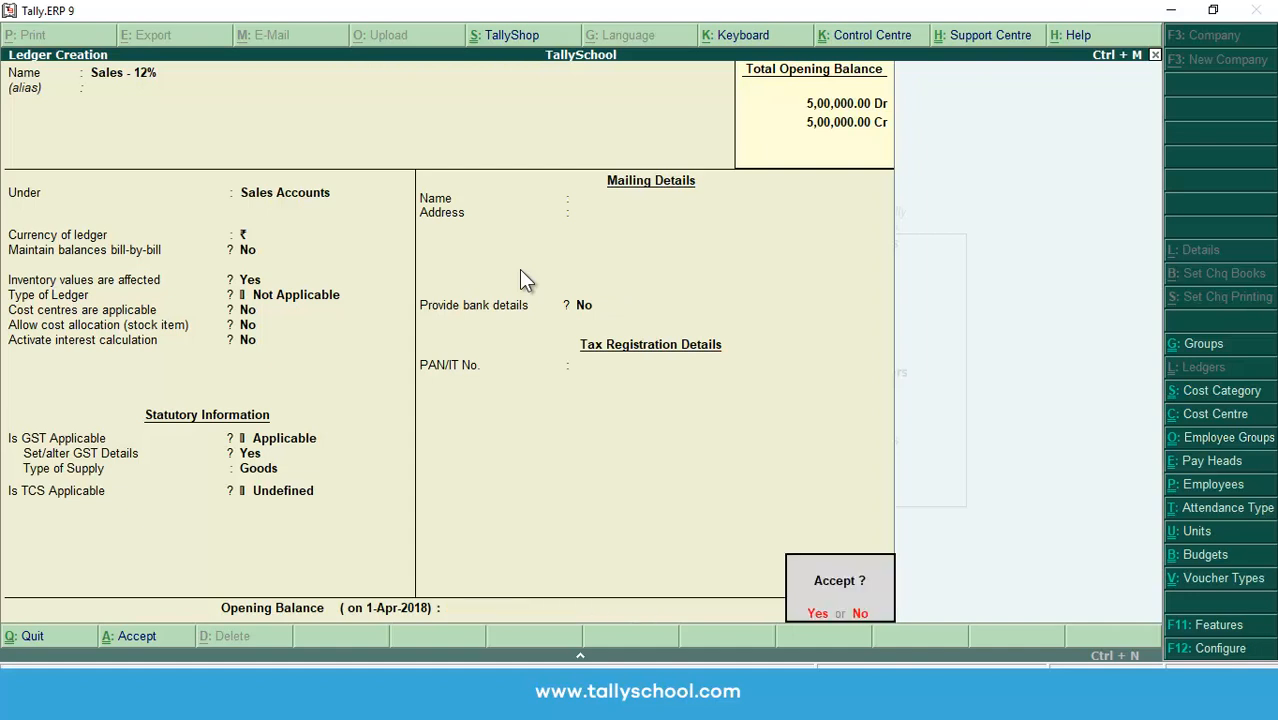
{"action": "key", "text": "Return"}
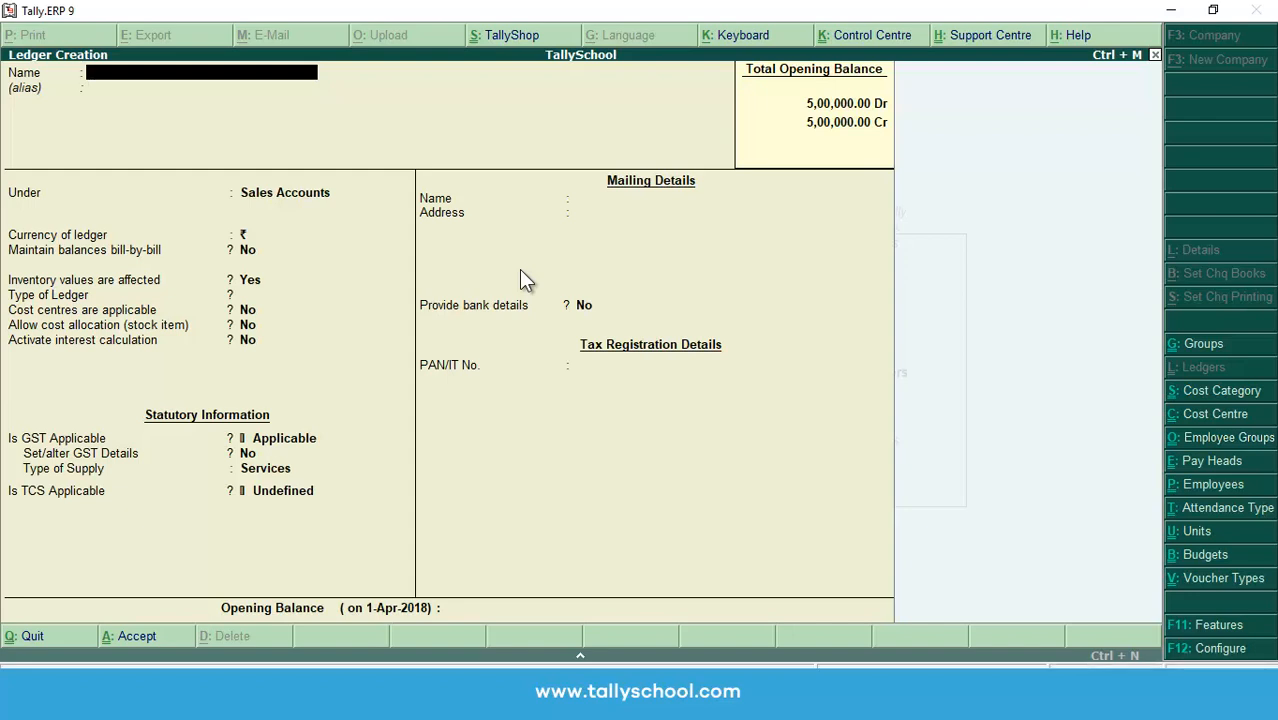
- Quit ledger creation and return to the Gateway of Tally
{"action": "key", "text": "Escape"}
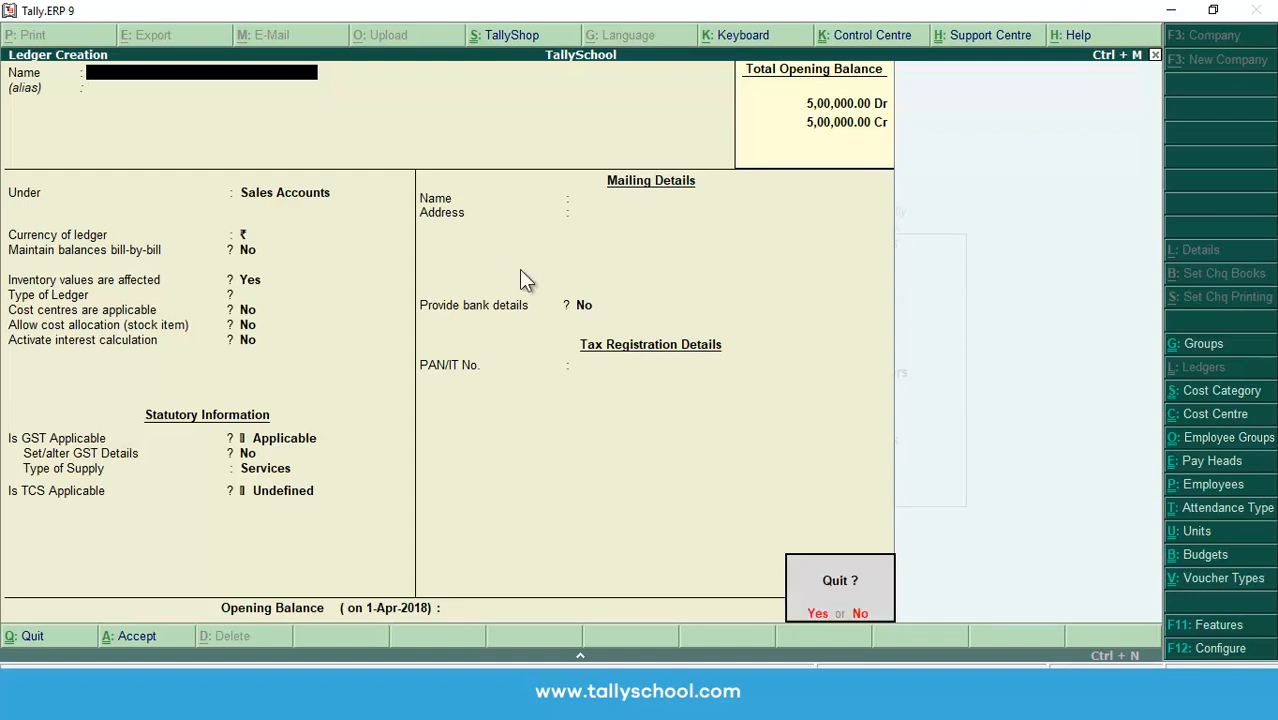
{"action": "key", "text": "Return"}
{"action": "key", "text": "Escape"}
{"action": "key", "text": "Escape"}
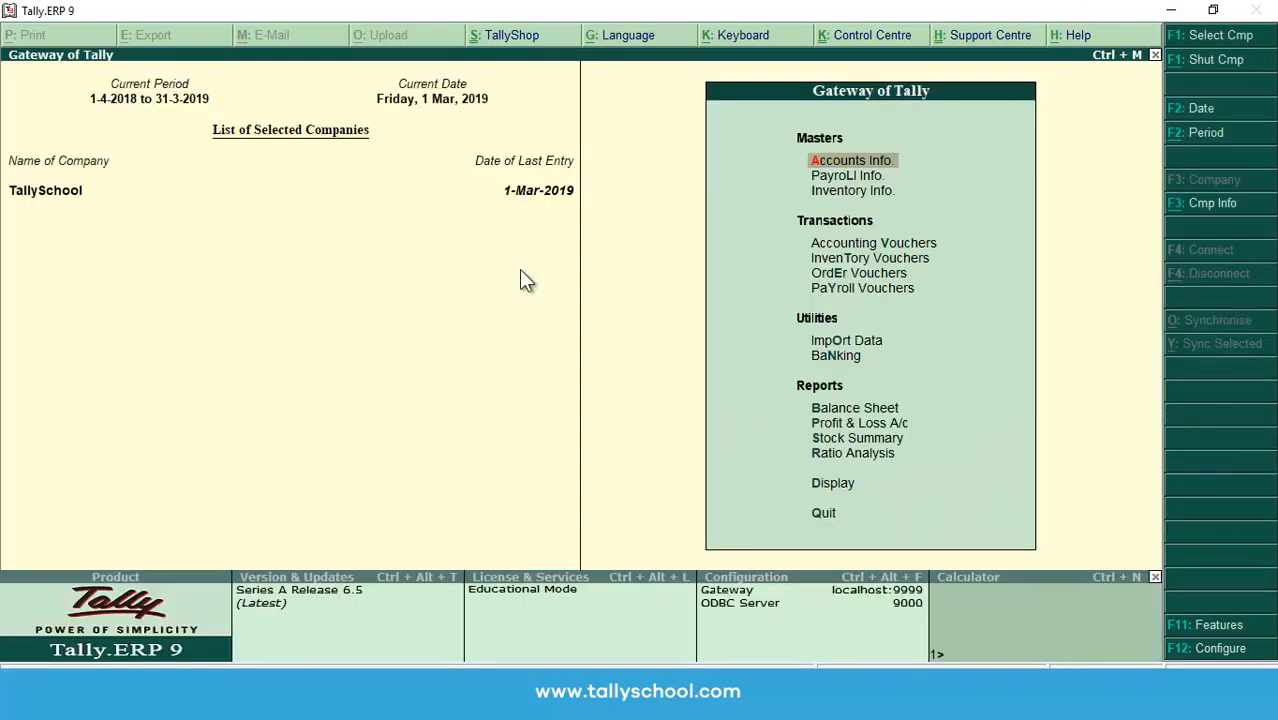
- Go to the Stock Items masters in the inventory information
{"action": "key", "text": "Down"}
{"action": "key", "text": "Down"}
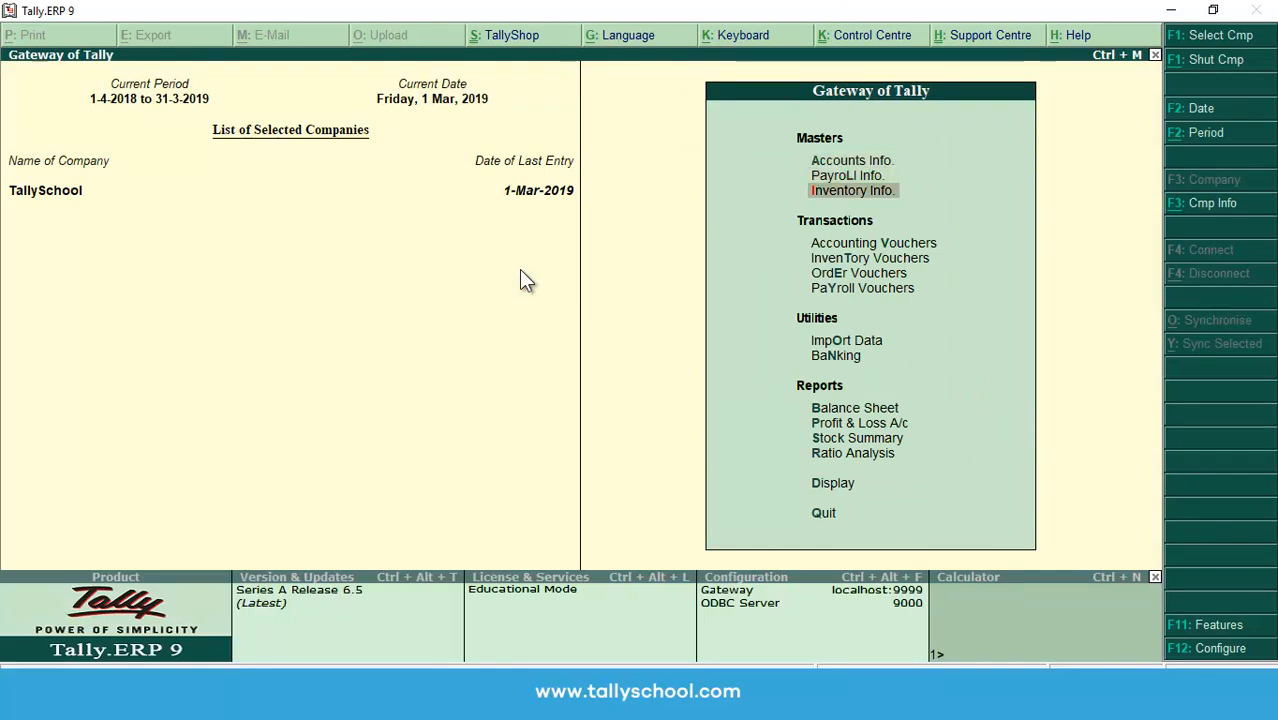
{"action": "key", "text": "Return"}
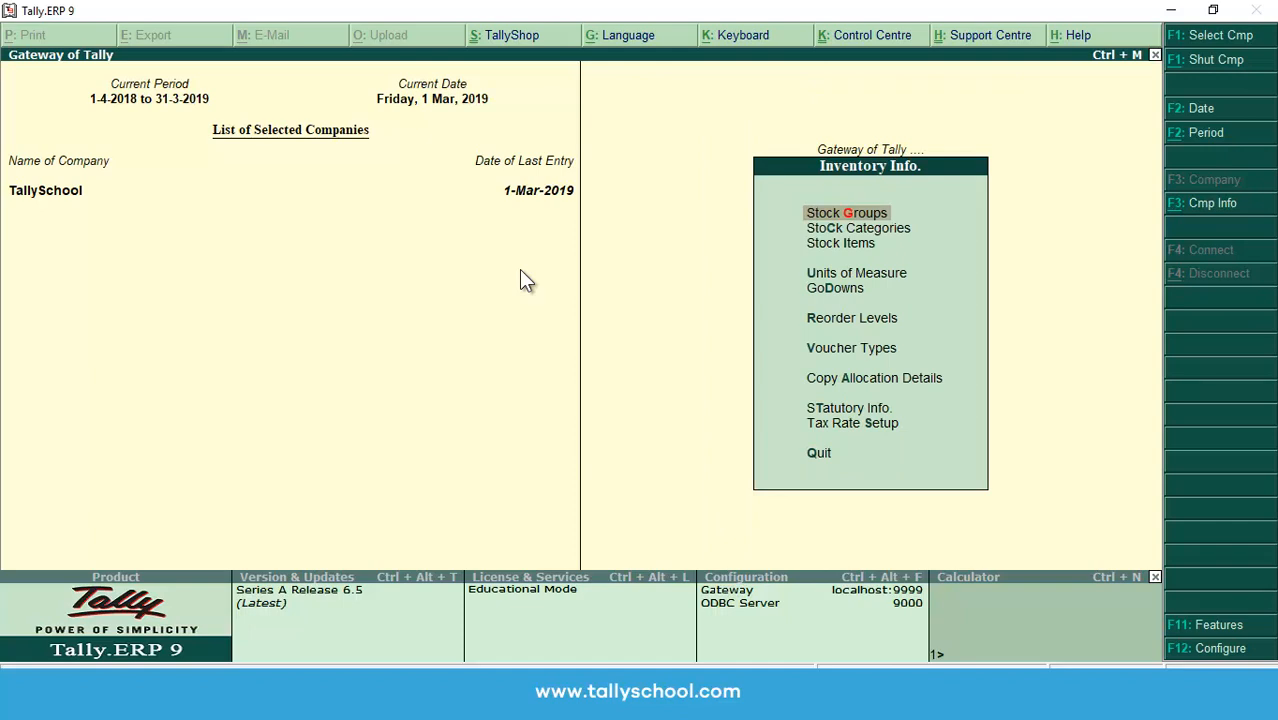
{"action": "key", "text": "Escape"}
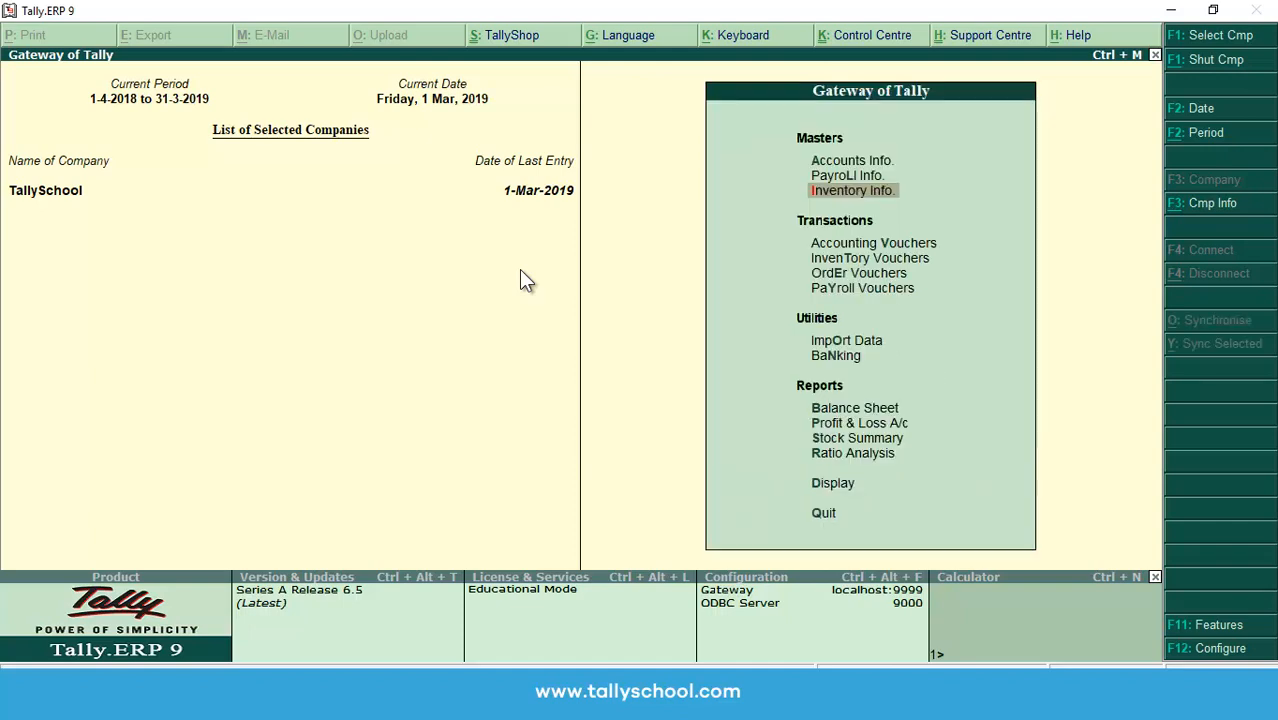
{"action": "key", "text": "Return"}
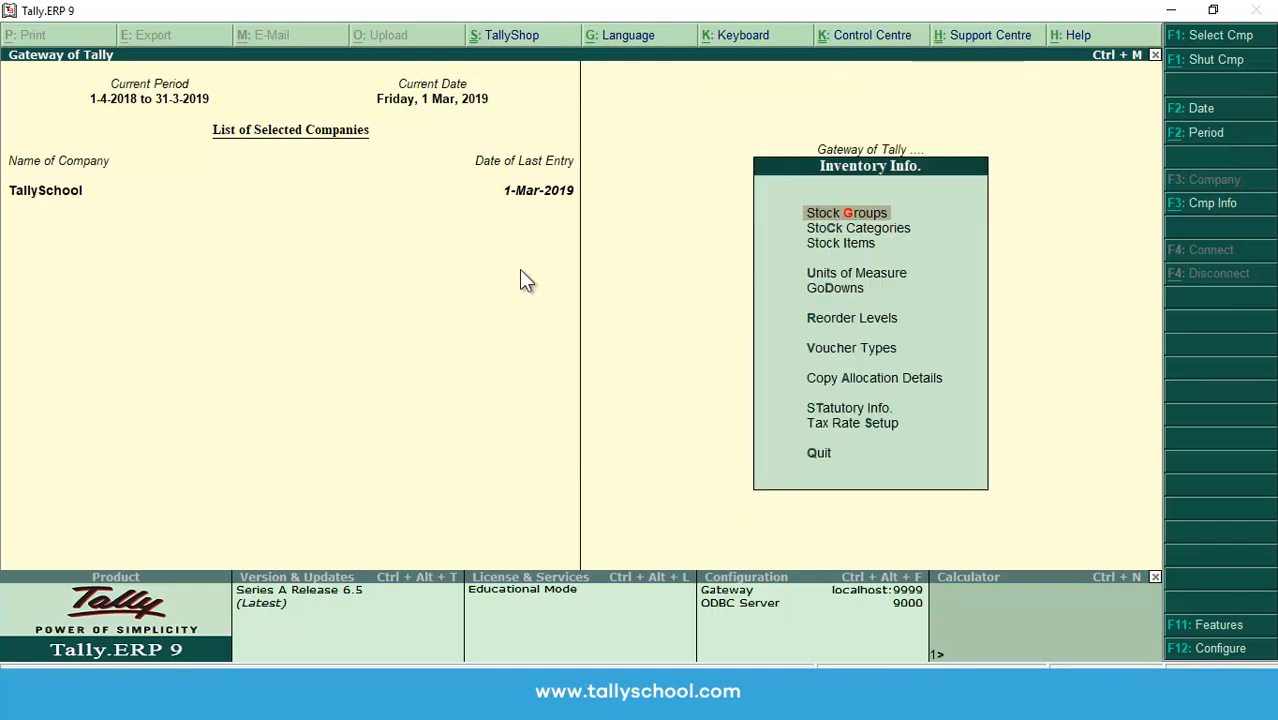
{"action": "key", "text": "Down"}
{"action": "key", "text": "Down"}
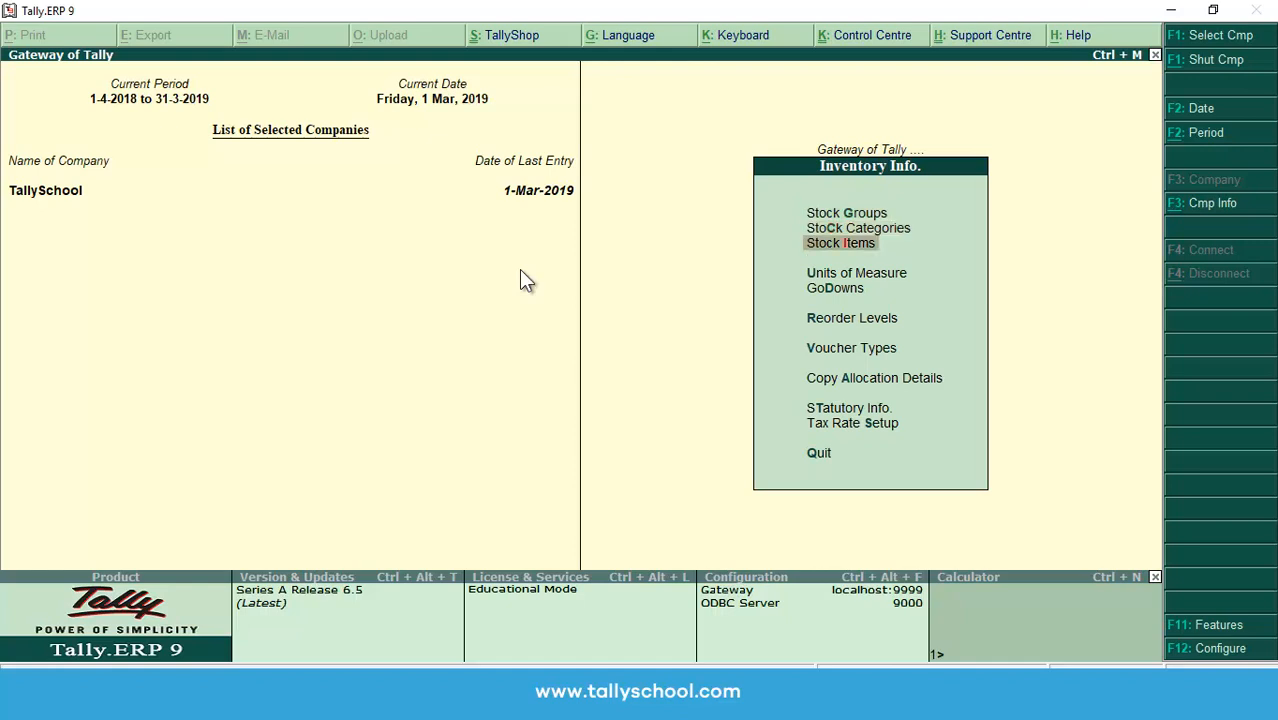
{"action": "key", "text": "Return"}
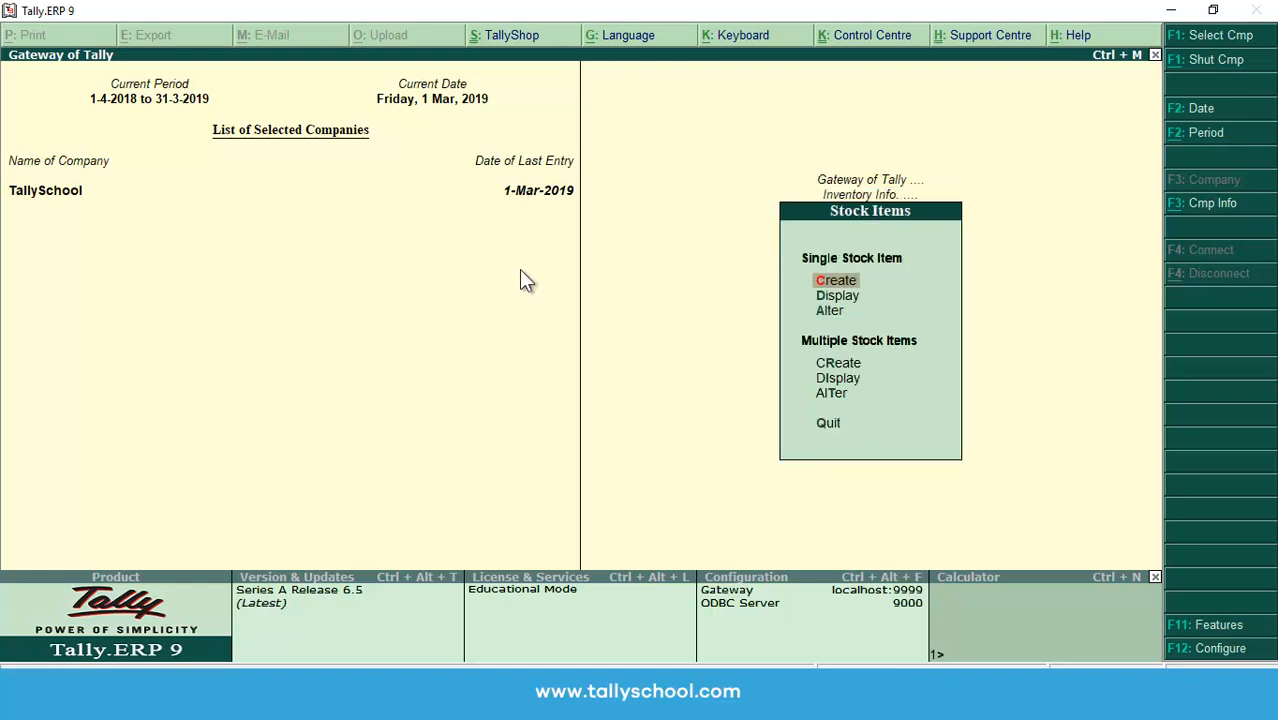
- Open the single stock item Mobile for alteration
{"action": "key", "text": "Down"}
{"action": "key", "text": "Up"}
{"action": "key", "text": "Down"}
{"action": "key", "text": "Down"}
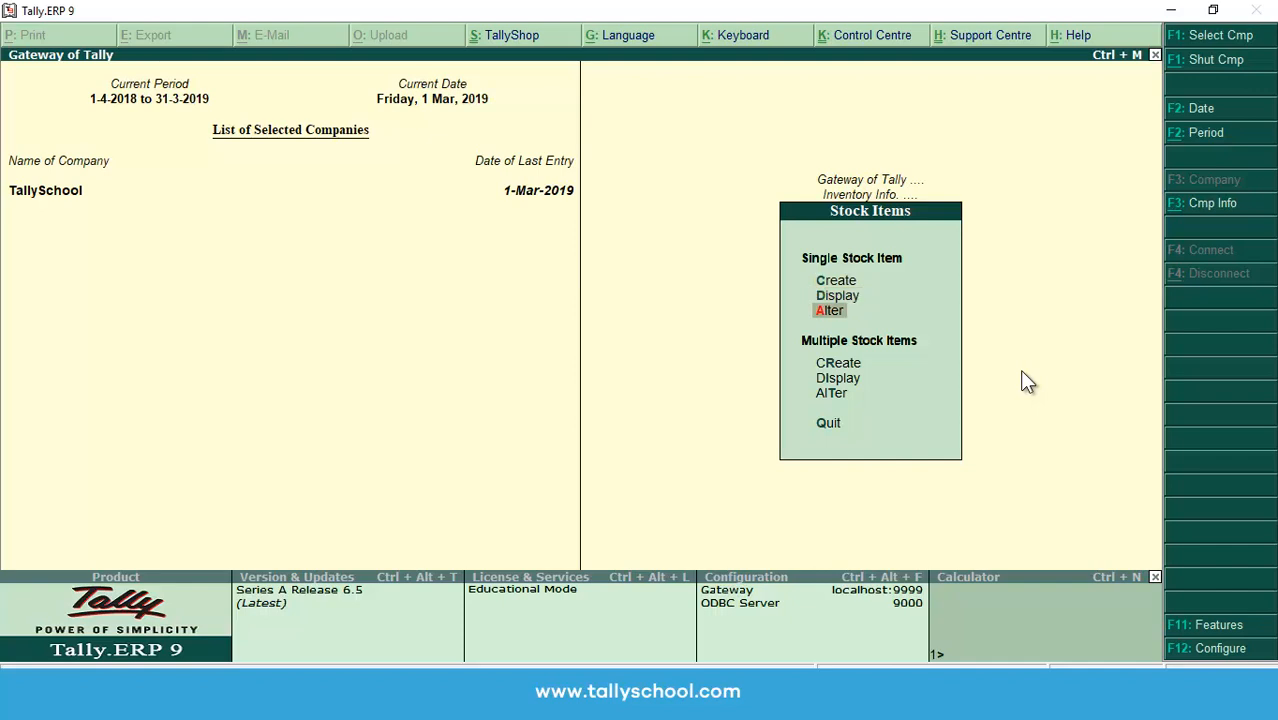
{"action": "key", "text": "Return"}
{"action": "key", "text": "Down"}
{"action": "key", "text": "Down"}
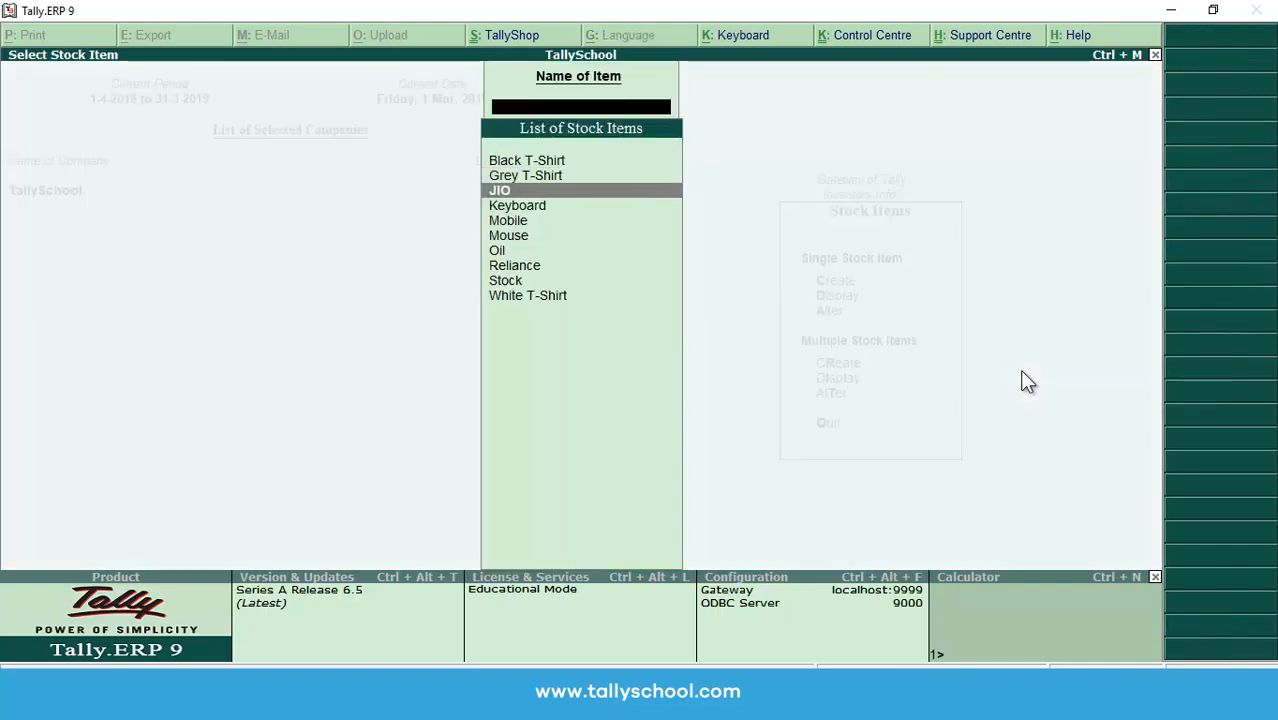
{"action": "key", "text": "Down"}
{"action": "key", "text": "Down"}
{"action": "key", "text": "Down"}
{"action": "key", "text": "Up"}
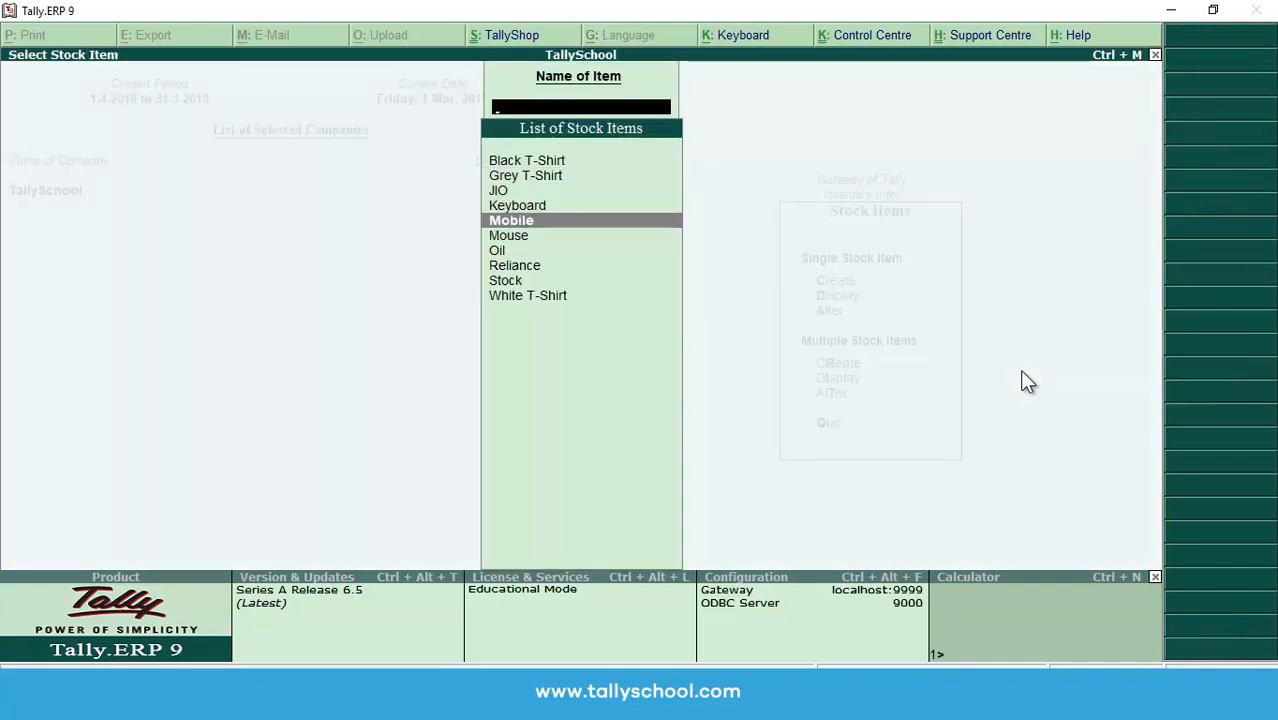
{"action": "key", "text": "Return"}
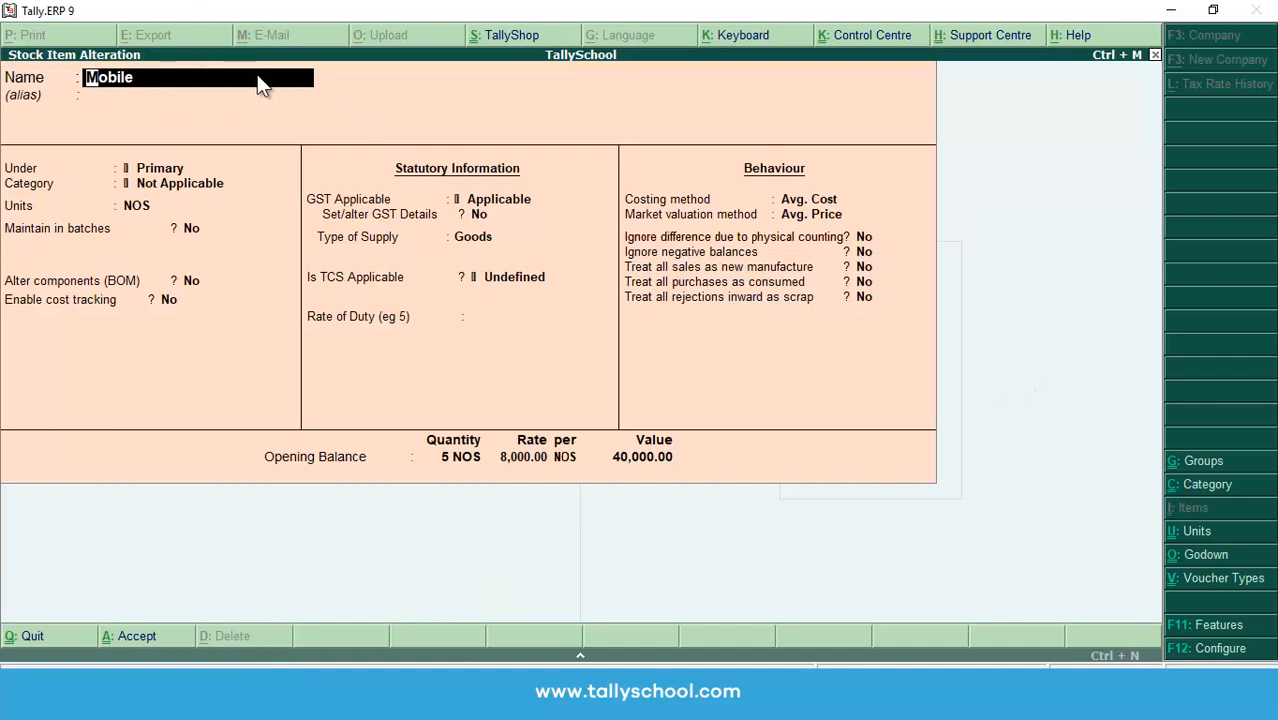
- Rename the stock item as Mobile - 12% and leave its alias blank
{"action": "key", "text": "End"}
{"action": "type", "text": "- "}
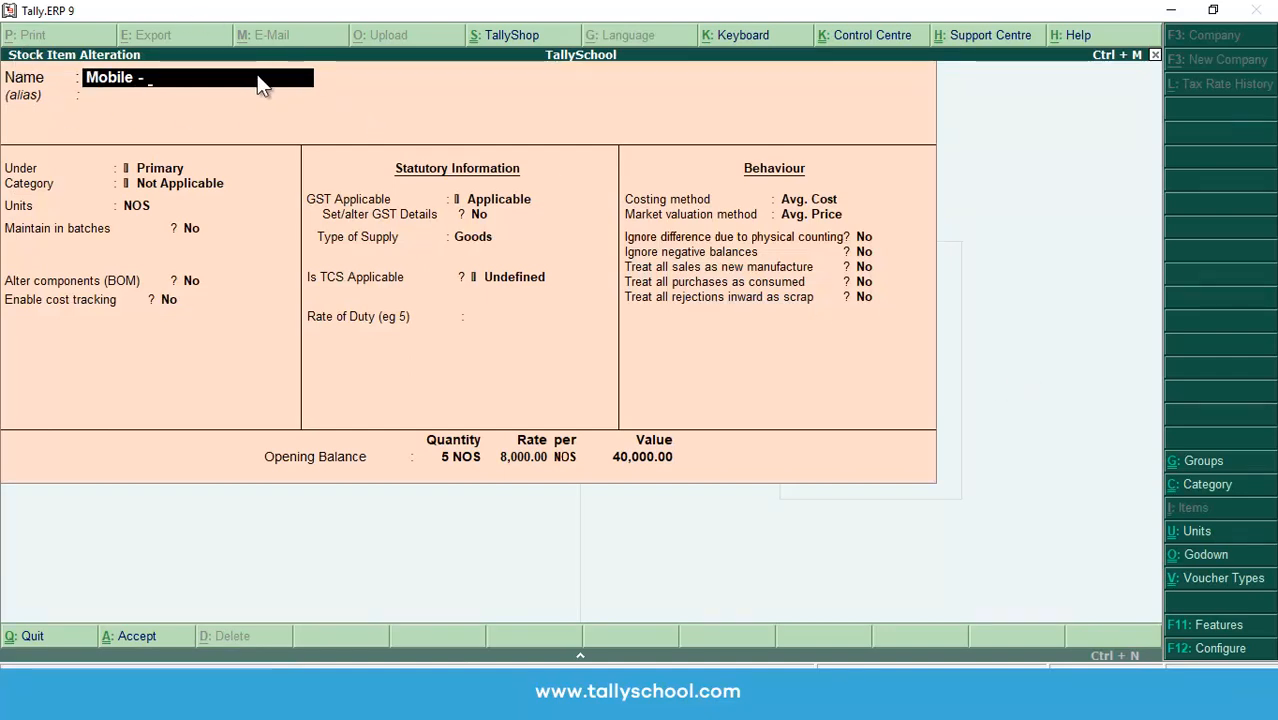
{"action": "type", "text": "12%"}
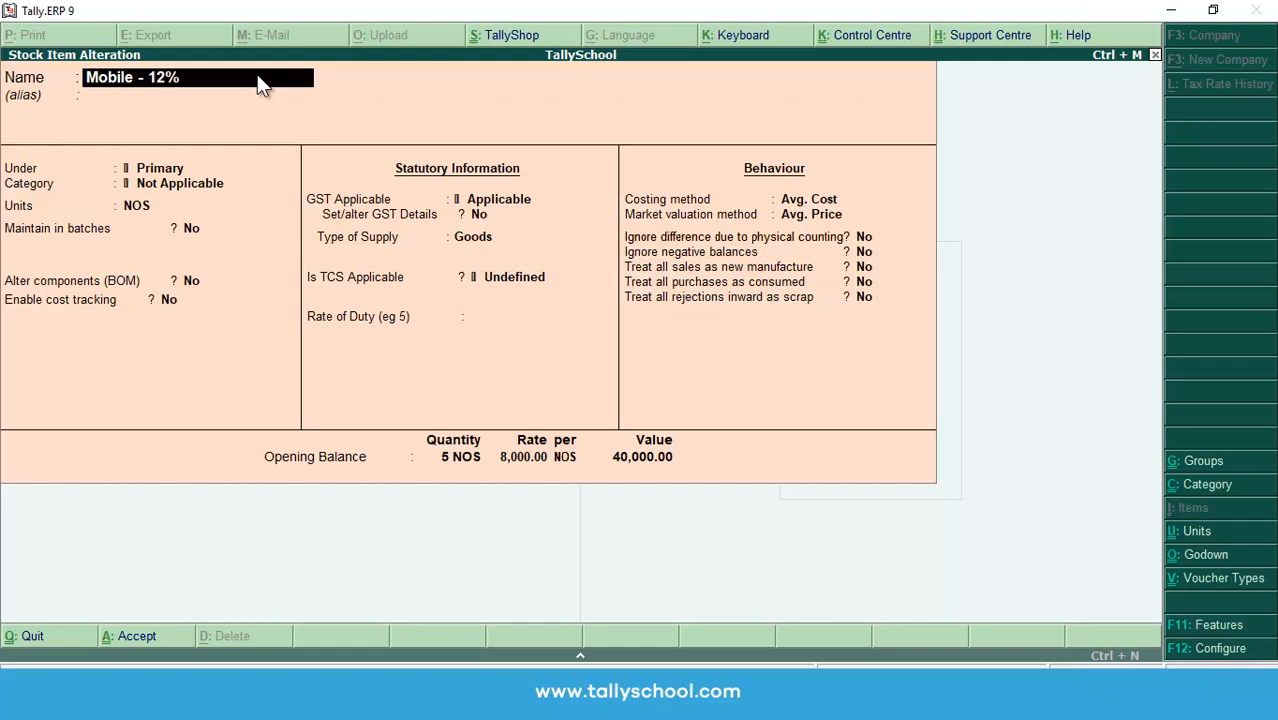
{"action": "key", "text": "Return"}
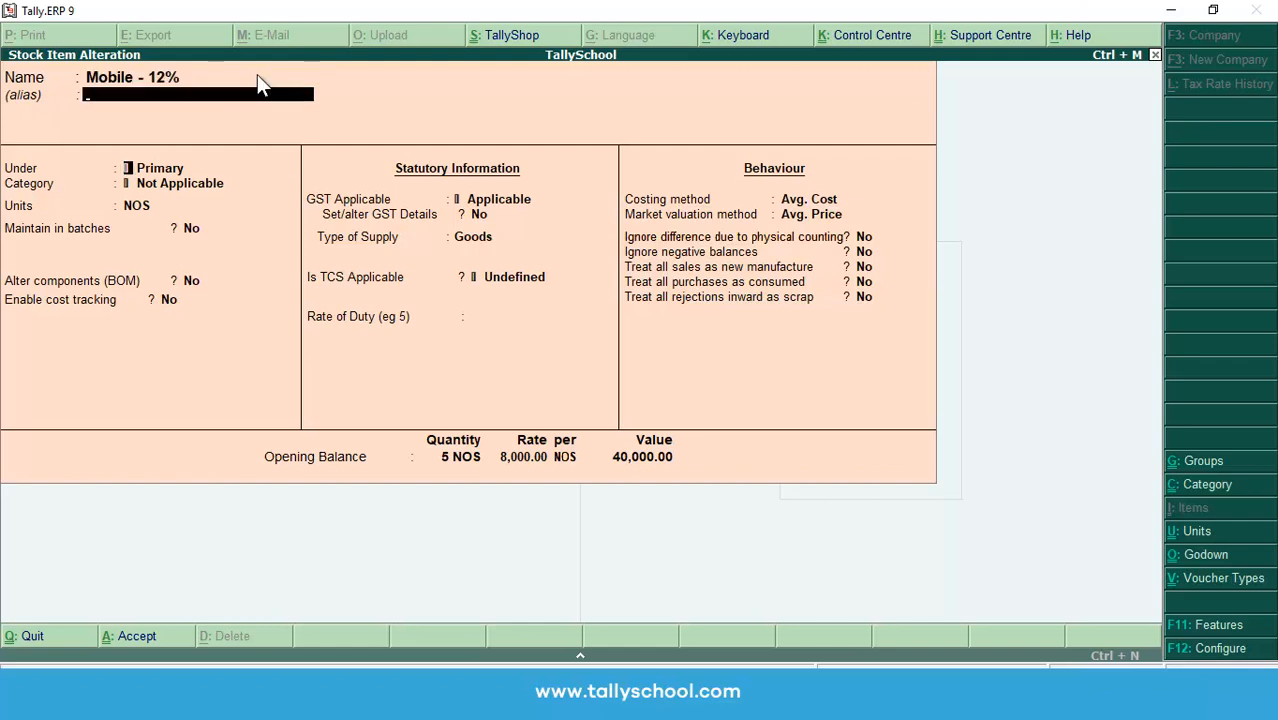
{"action": "key", "text": "Return"}
- Keep category Not Applicable and units NOS, with batches, BOM components and cost tracking at No
{"action": "key", "text": "Return"}
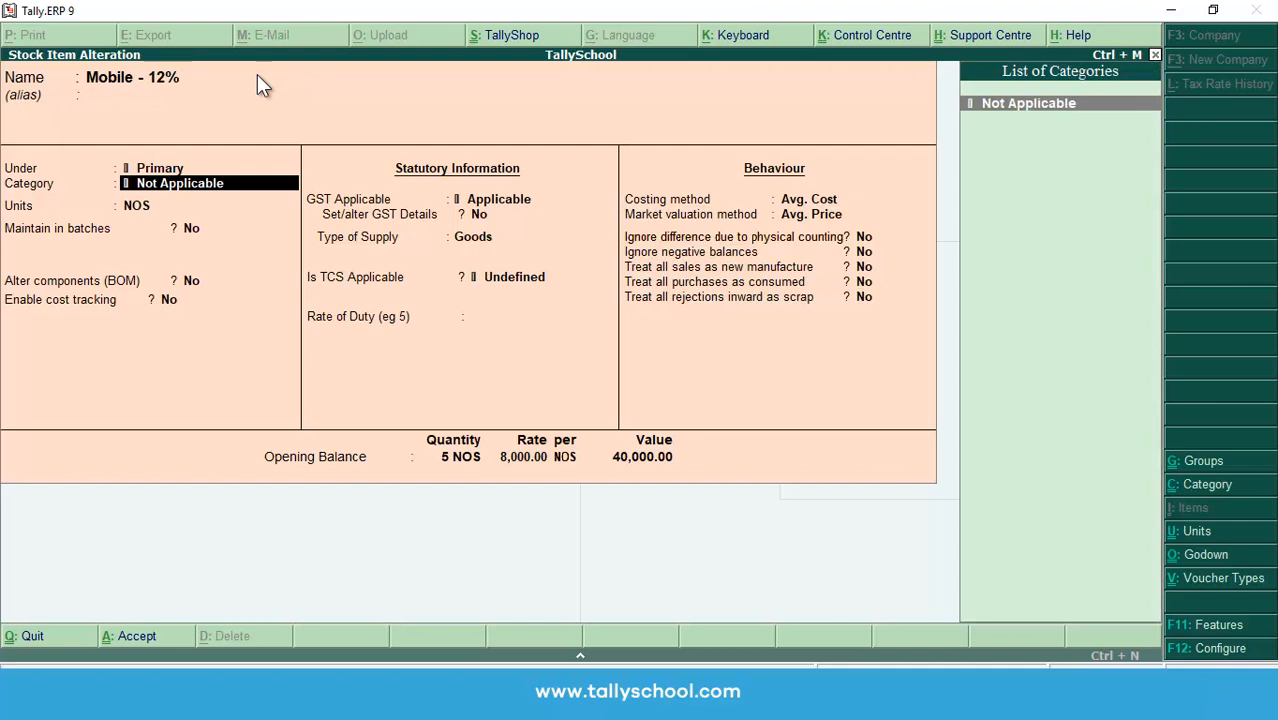
{"action": "key", "text": "Return"}
{"action": "key", "text": "Return"}
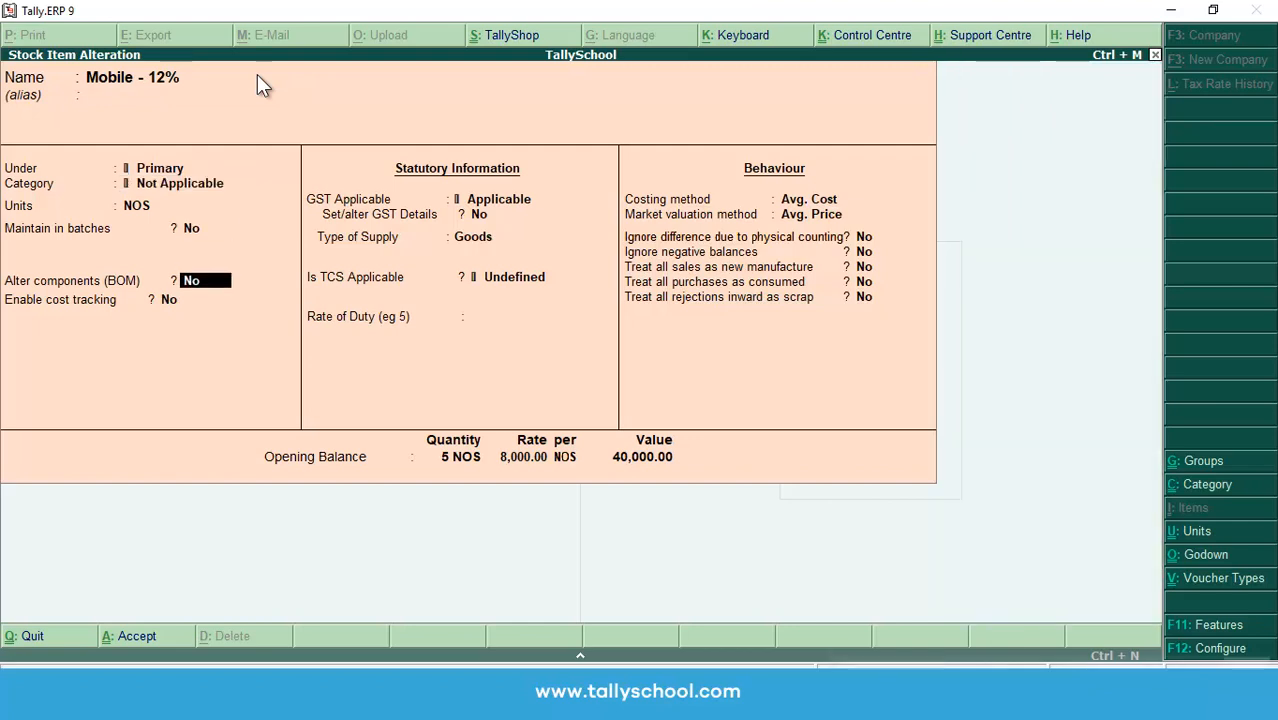
{"action": "key", "text": "Return"}
{"action": "key", "text": "Return"}
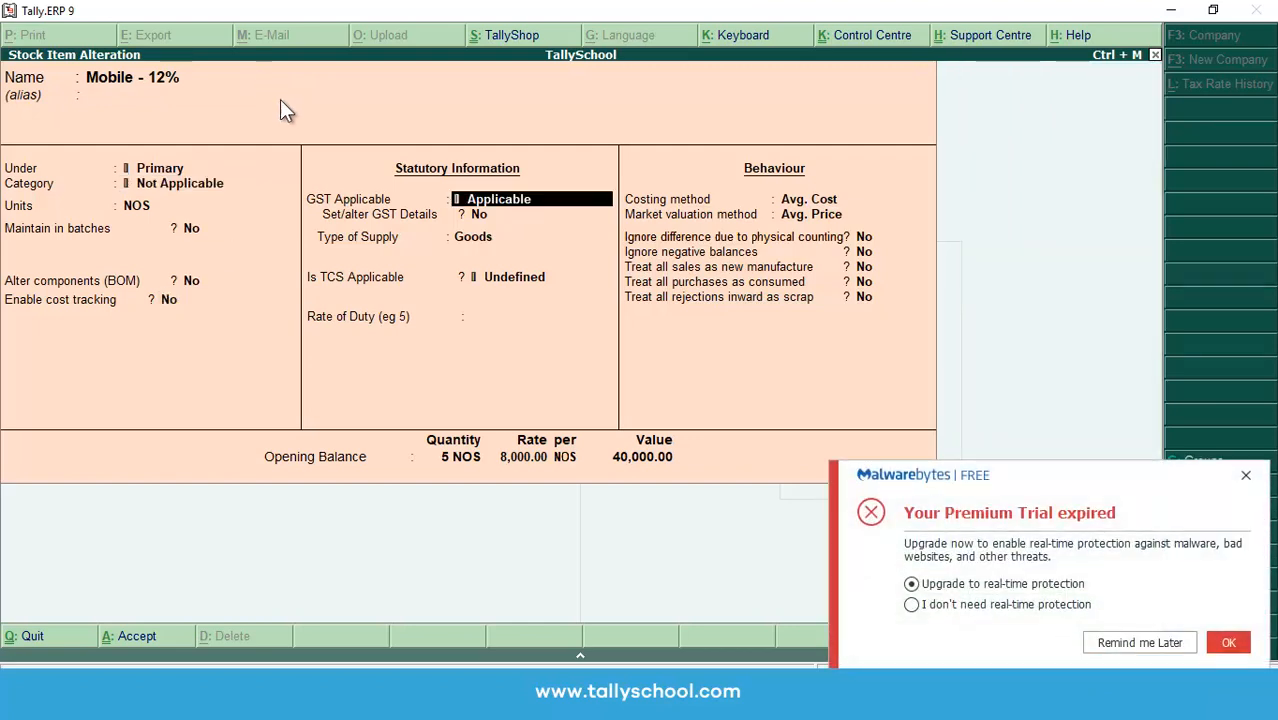
- Postpone the Malwarebytes upgrade reminder, then keep GST Applicable and enable altering the item's GST details
{"action": "left_click", "coordinate": [1158, 644]}
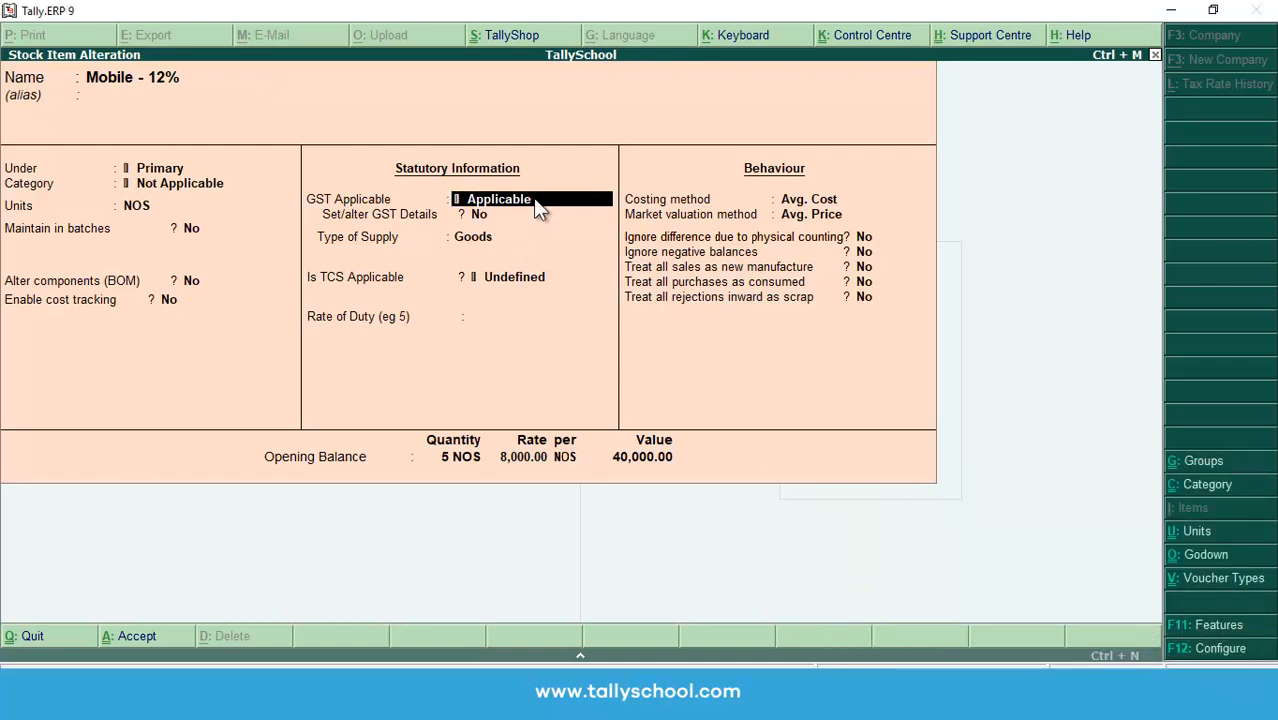
{"action": "key", "text": "Return"}
{"action": "type", "text": "y"}
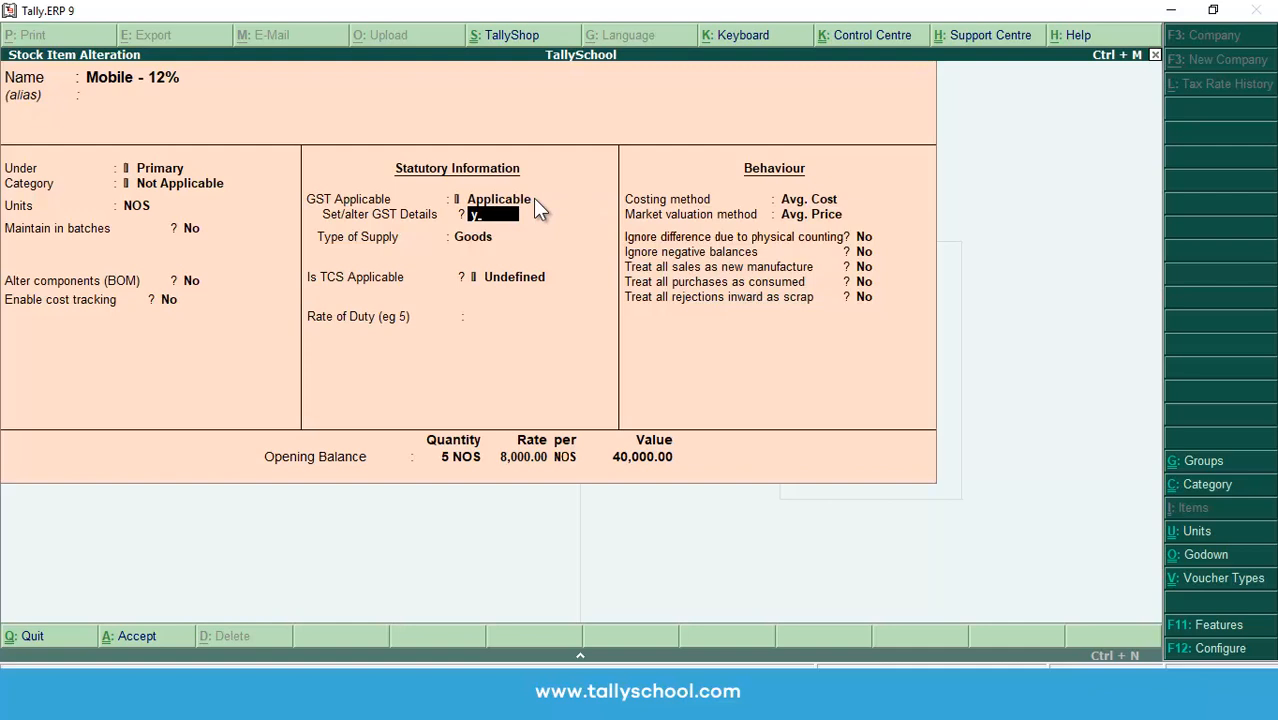
{"action": "key", "text": "Return"}
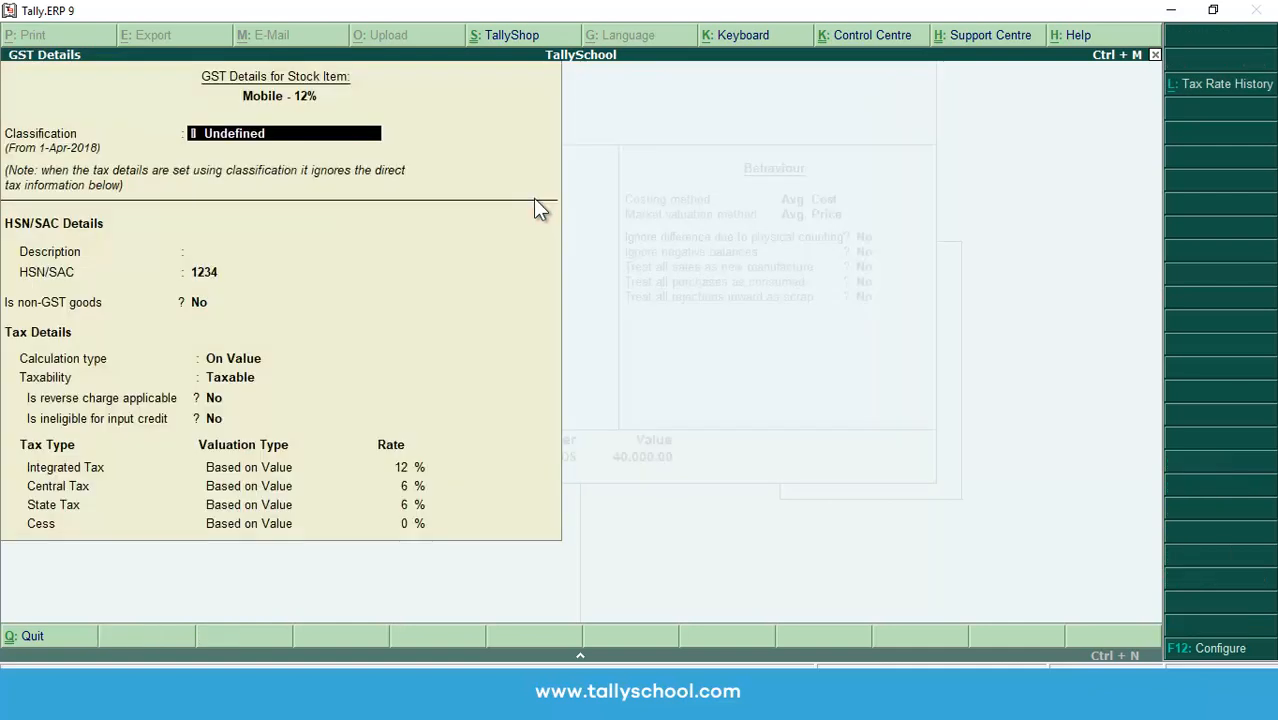
- Keep the item's classification Undefined, description blank, HSN/SAC code 1234 and non-GST goods at No
{"action": "key", "text": "Return"}
{"action": "key", "text": "Return"}
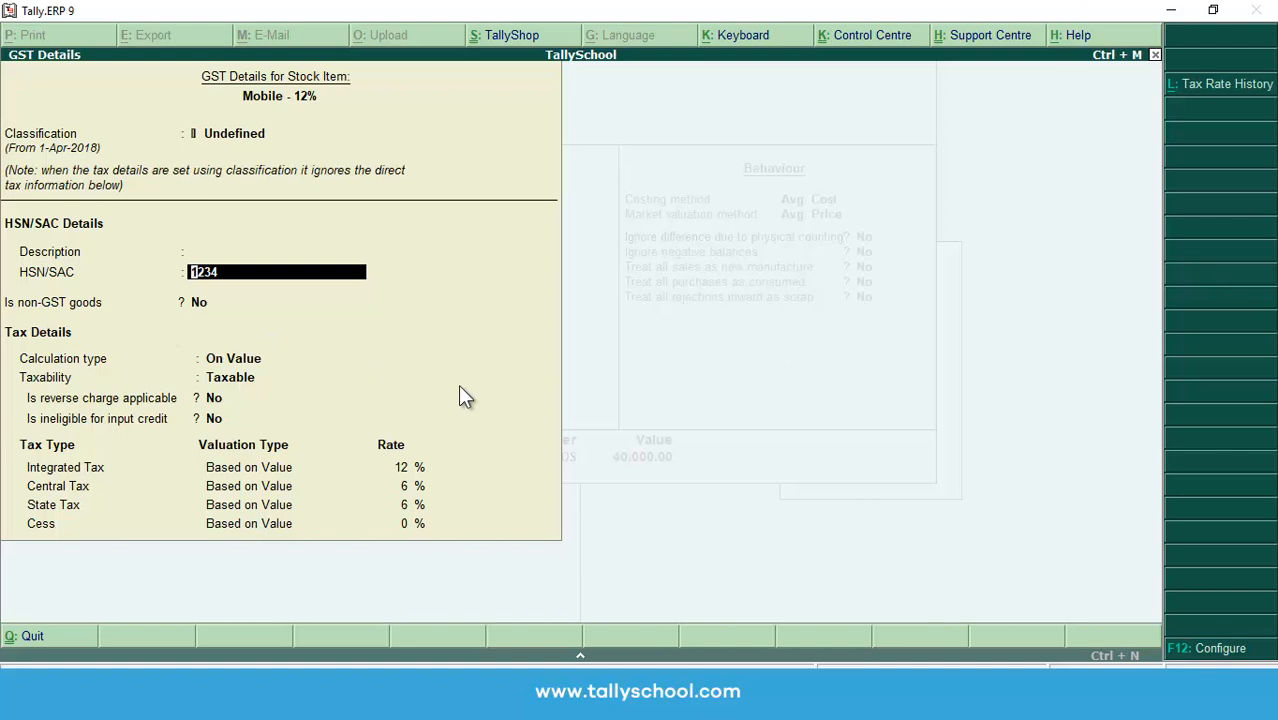
{"action": "key", "text": "Return"}
{"action": "key", "text": "Return"}
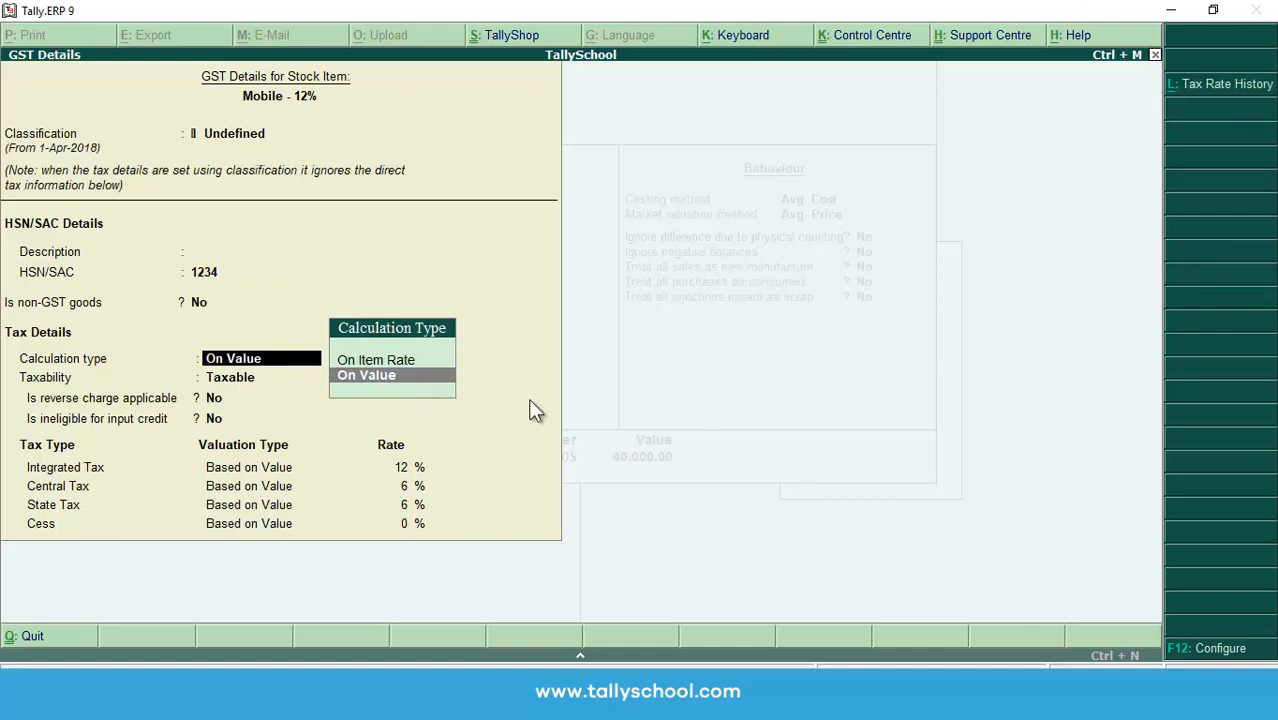
- Keep the calculation type On Value and taxability Taxable, with reverse charge and input credit ineligibility at No
{"action": "key", "text": "Return"}
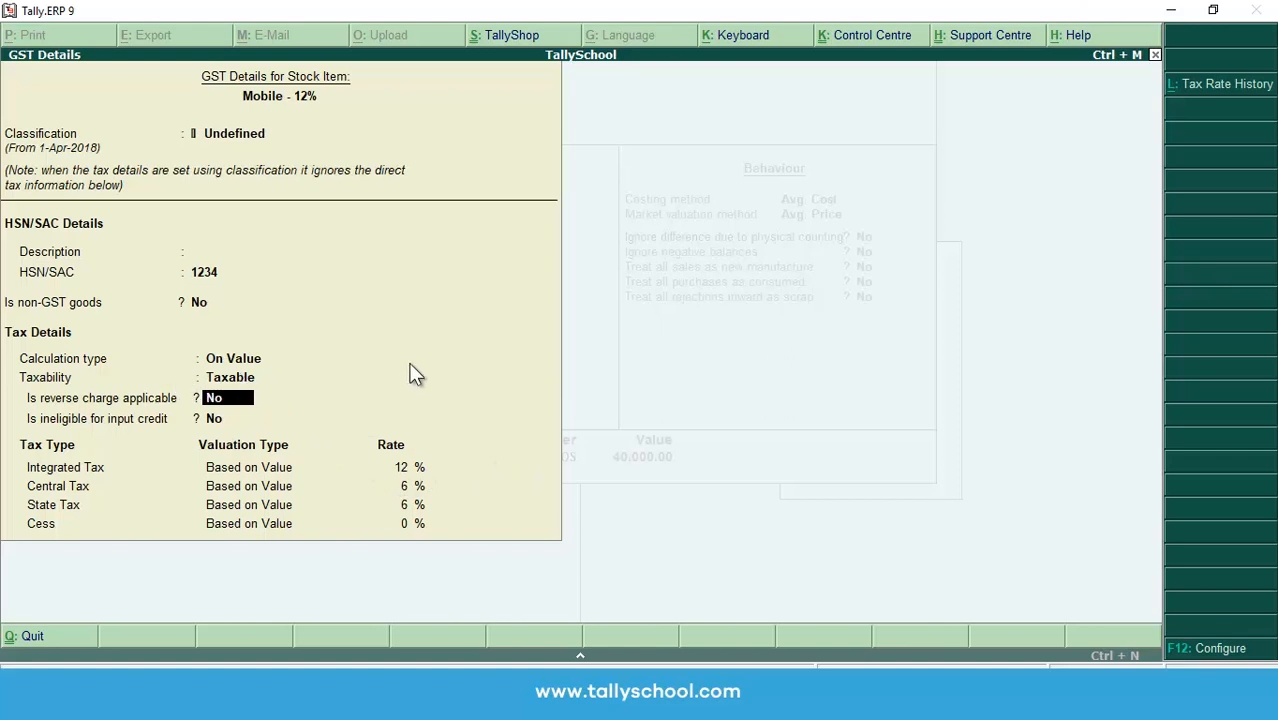
{"action": "key", "text": "Return"}
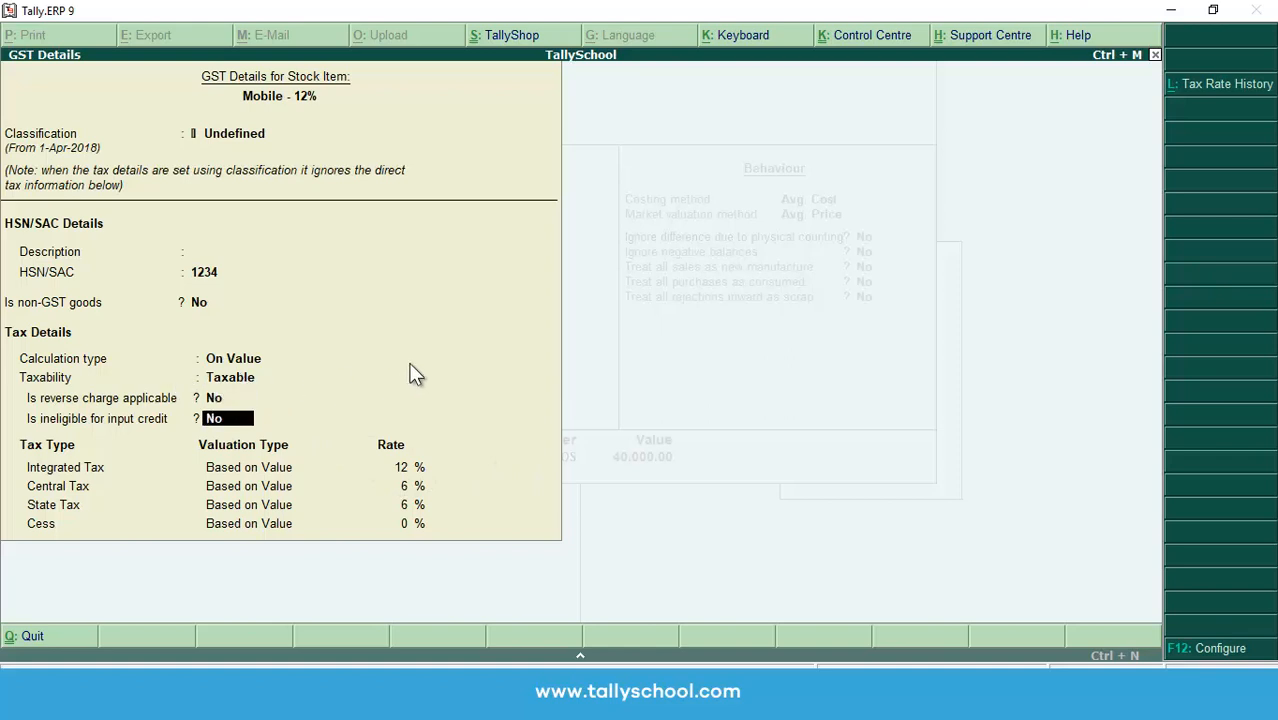
{"action": "key", "text": "Return"}
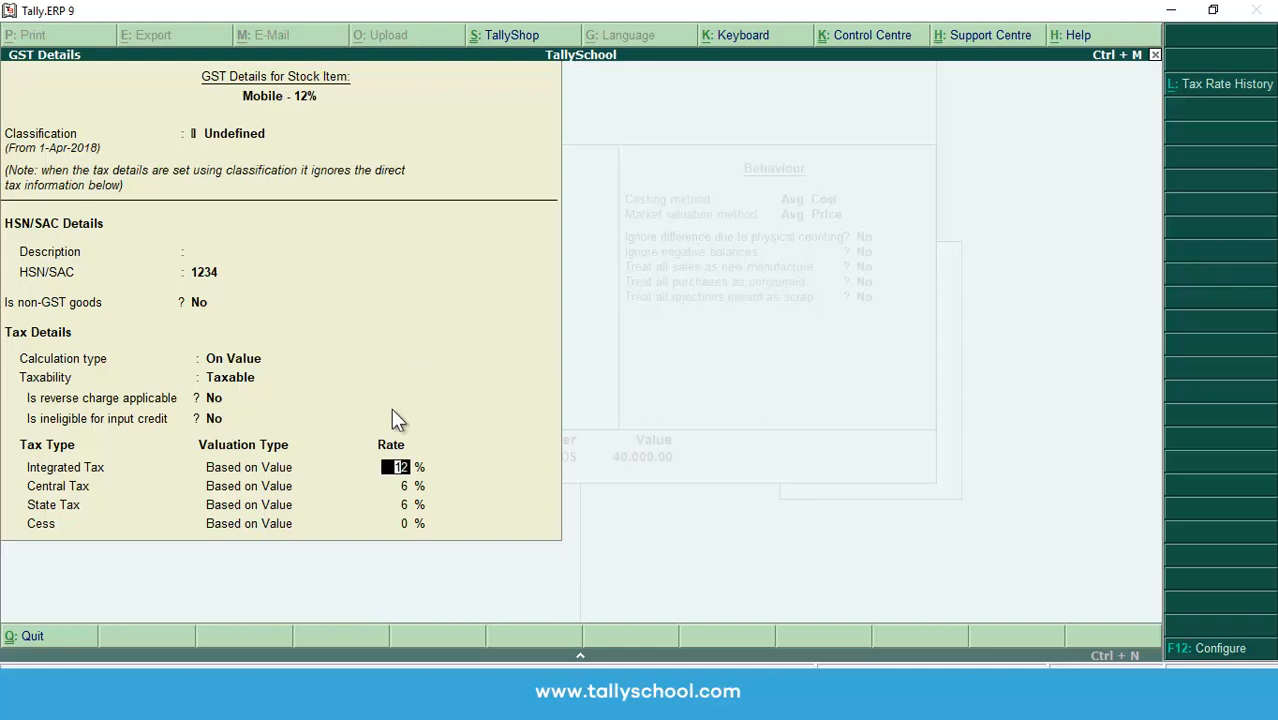
- Keep the item's integrated tax at 12%, central and state tax at 6% each and cess at 0%
{"action": "key", "text": "Return"}
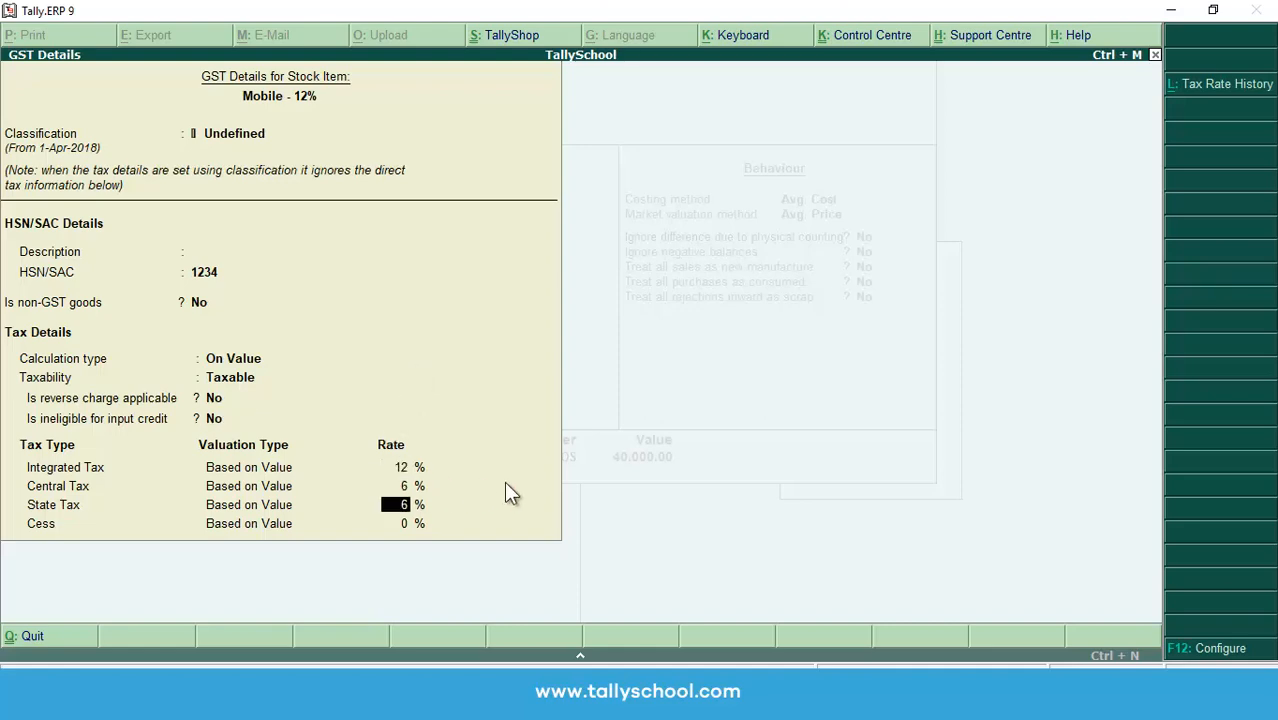
{"action": "key", "text": "Return"}
{"action": "key", "text": "Return"}
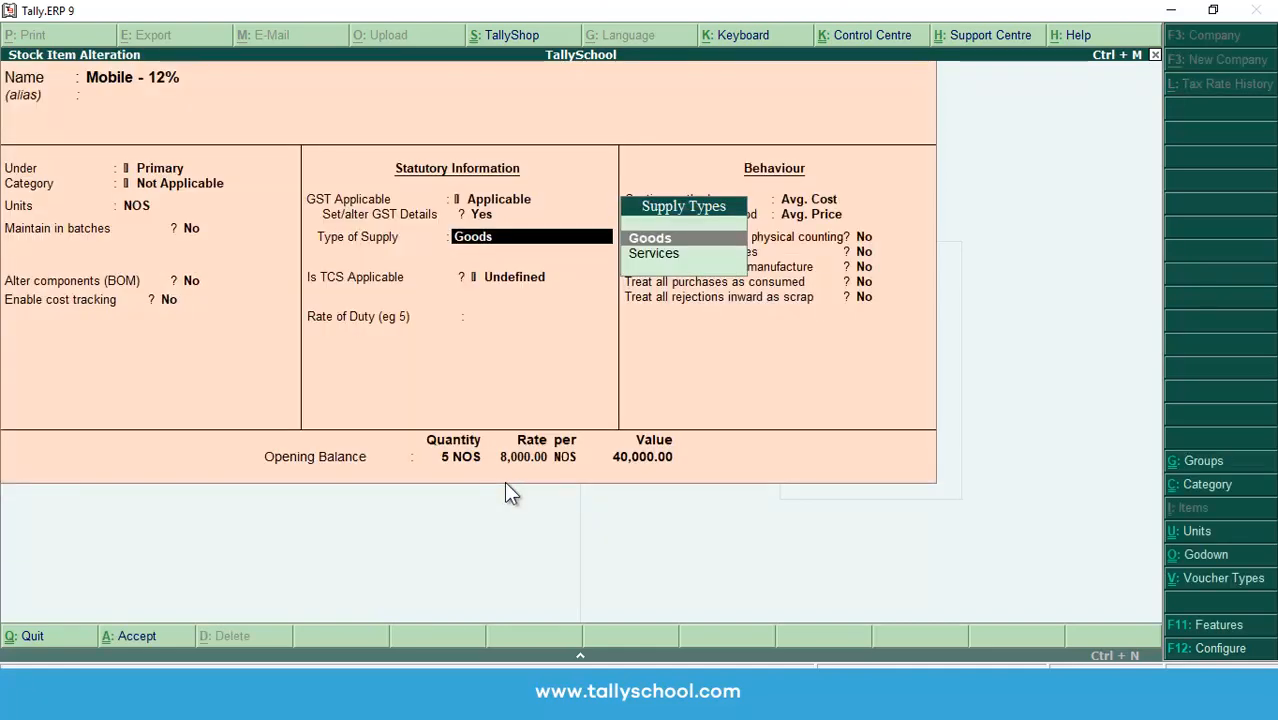
- Keep the item's type of supply as Goods and TCS Undefined, with the rate of duty at 0
{"action": "key", "text": "Return"}
{"action": "key", "text": "Return"}
{"action": "key", "text": "Return"}
{"action": "key", "text": "Return"}
{"action": "key", "text": "Return"}
{"action": "key", "text": "Return"}
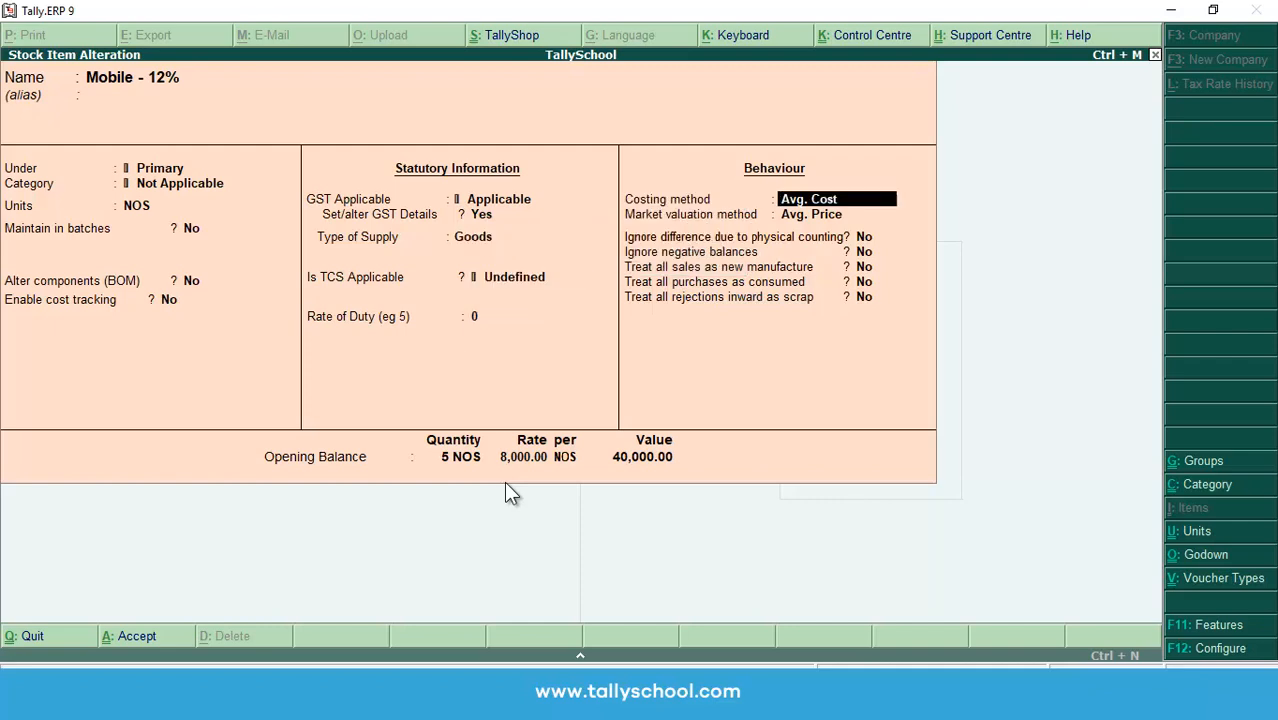
- Keep the item's costing, valuation and behaviour settings, and open the godown allocation of its opening balance of 5 NOS
{"action": "key", "text": "Return"}
{"action": "key", "text": "Return"}
{"action": "key", "text": "Return"}
{"action": "key", "text": "Return"}
{"action": "key", "text": "Return"}
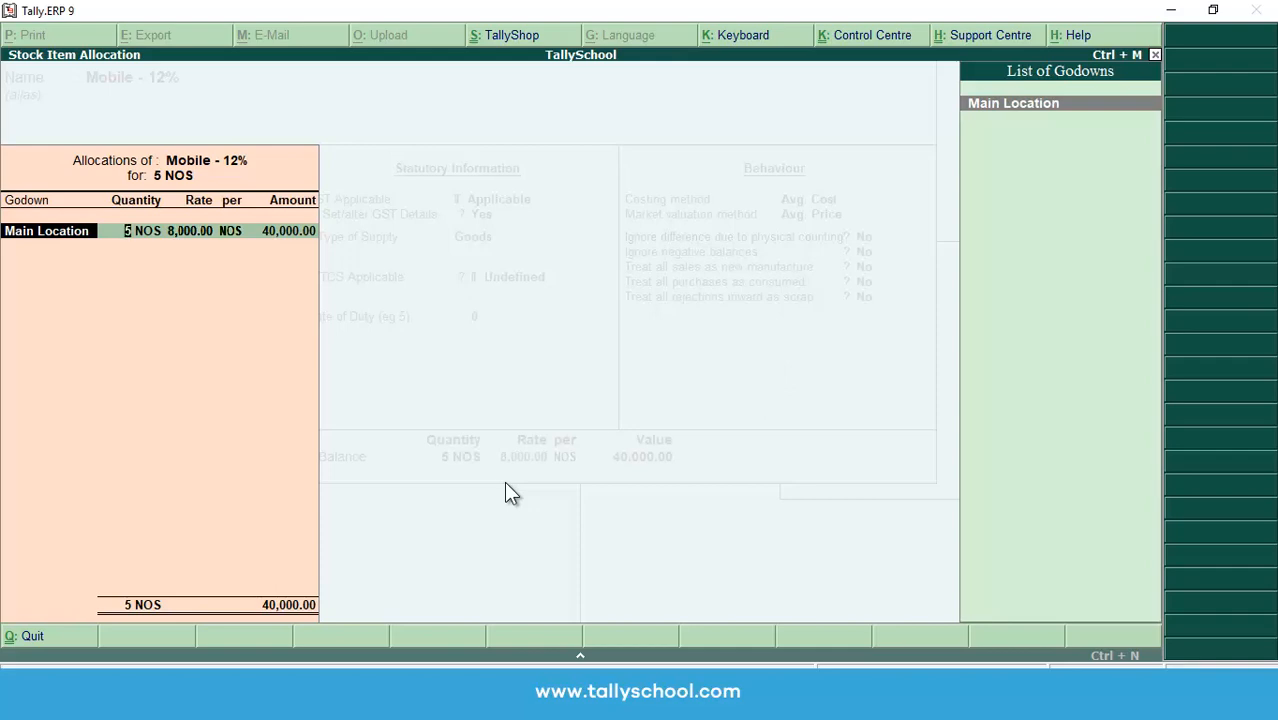
- Keep the item's opening allocation in Main Location at 5 NOS with a rate of 8,000.00 per NOS
{"action": "key", "text": "Return"}
{"action": "key", "text": "Return"}
{"action": "key", "text": "Return"}
{"action": "key", "text": "Return"}
{"action": "key", "text": "Return"}
{"action": "key", "text": "Return"}
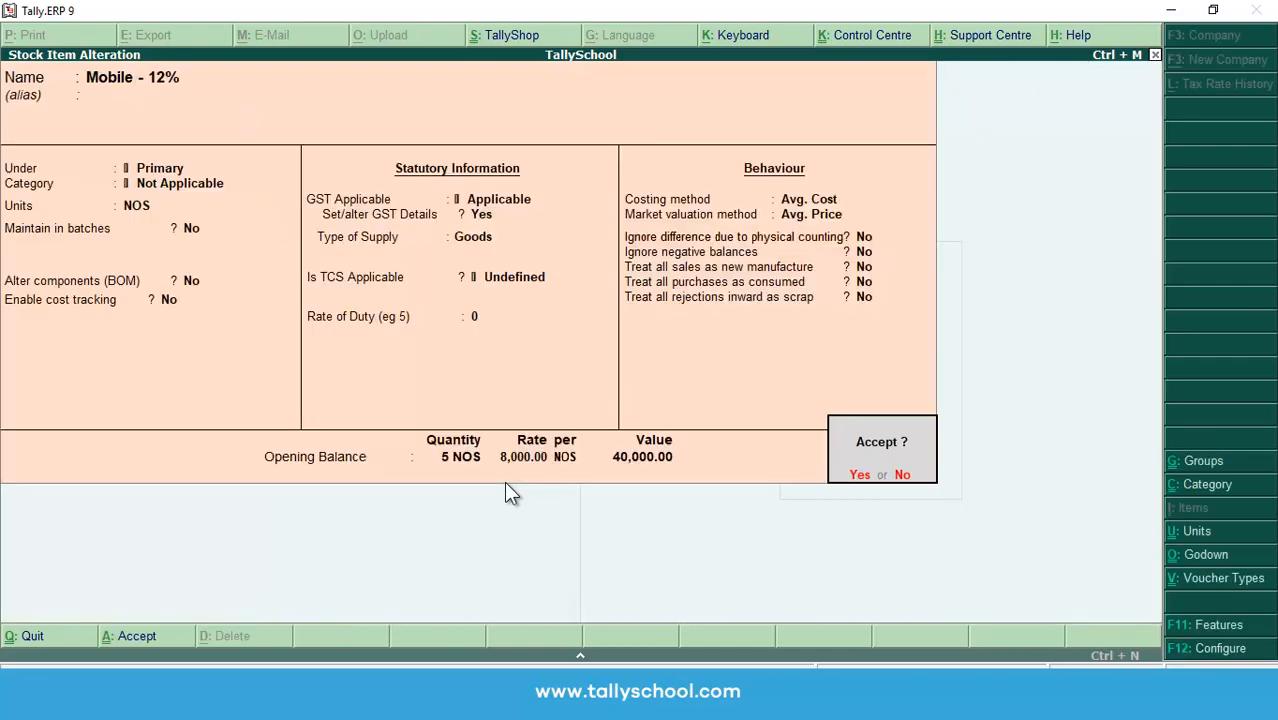
{"action": "key", "text": "Escape"}
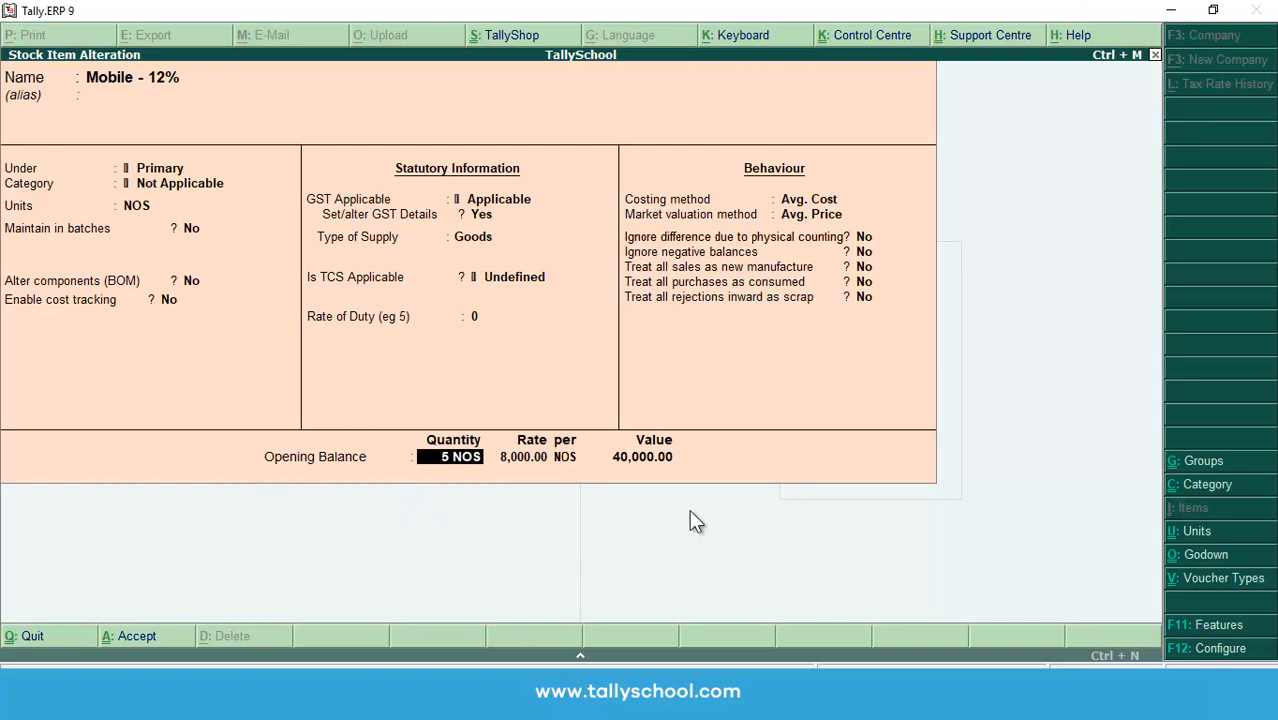
- Confirm the Mobile - 12% item's opening balance and godown allocation again, and save the altered stock item
{"action": "key", "text": "Return"}
{"action": "key", "text": "Return"}
{"action": "key", "text": "Return"}
{"action": "key", "text": "Return"}
{"action": "key", "text": "Return"}
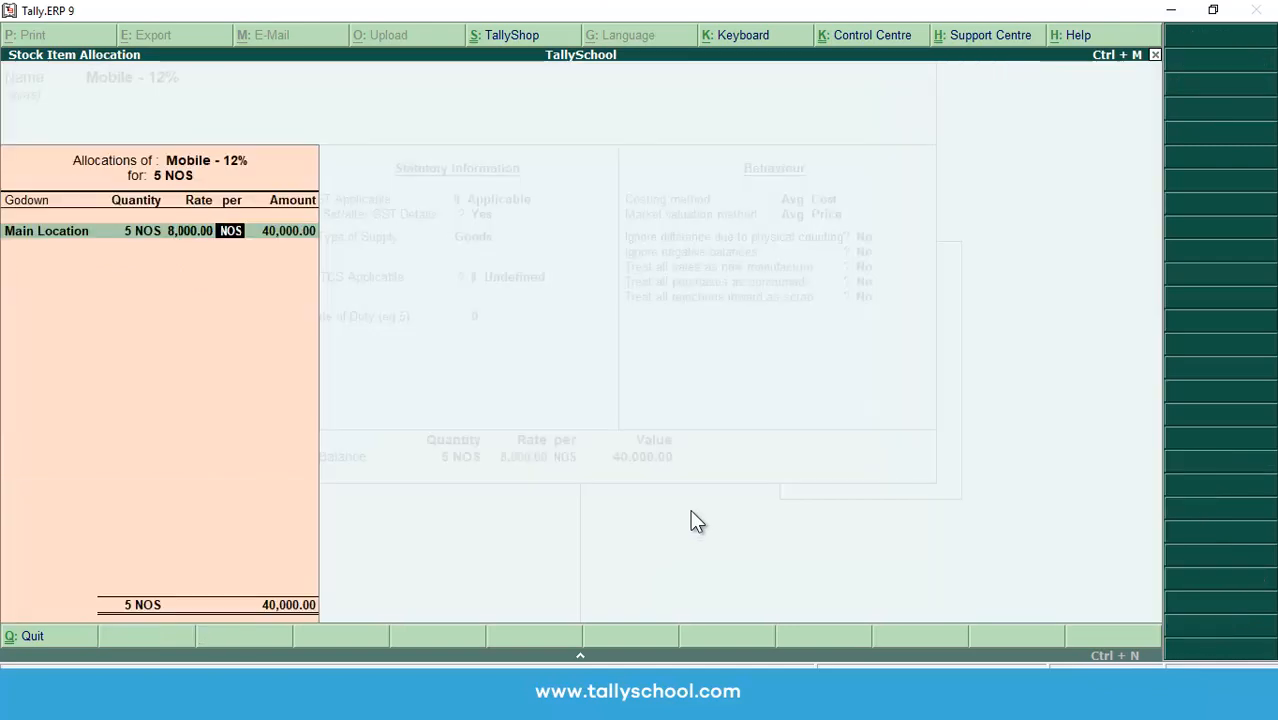
{"action": "key", "text": "Return"}
{"action": "key", "text": "Return"}
{"action": "key", "text": "Return"}
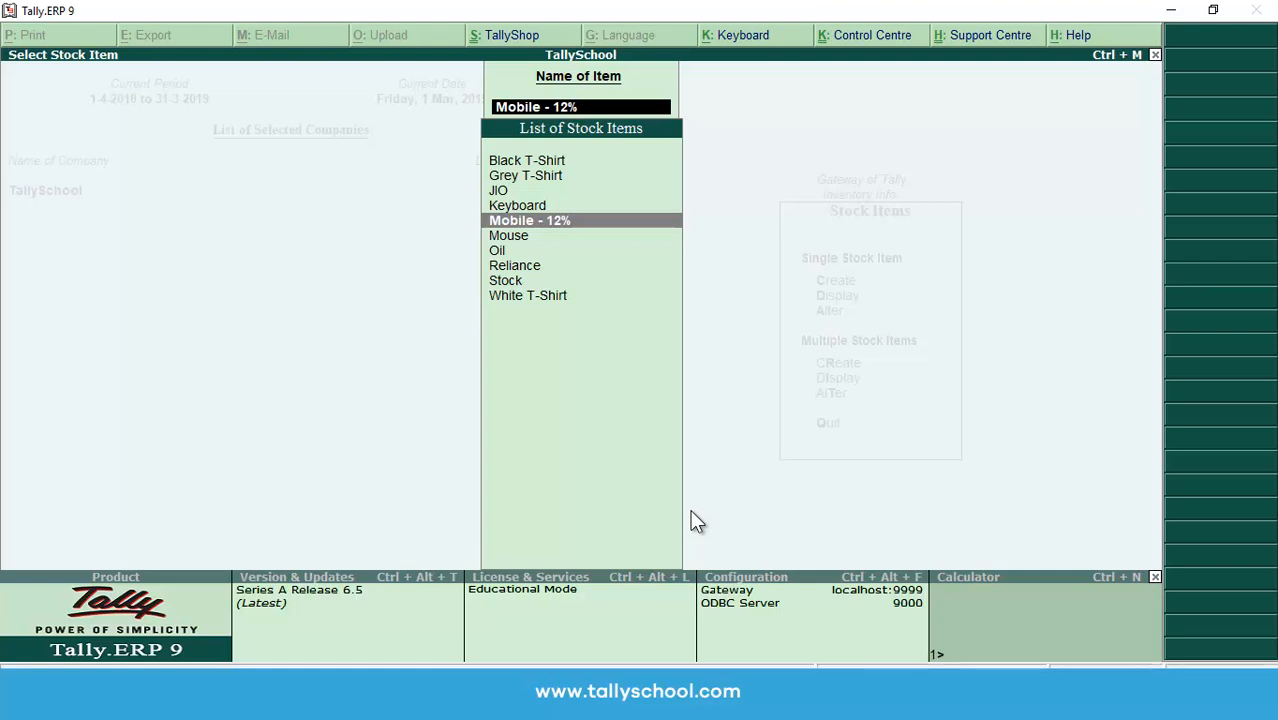
- Return to the Gateway of Tally and start a new accounting voucher of type Sales
{"action": "key", "text": "Escape"}
{"action": "key", "text": "Escape"}
{"action": "key", "text": "Escape"}
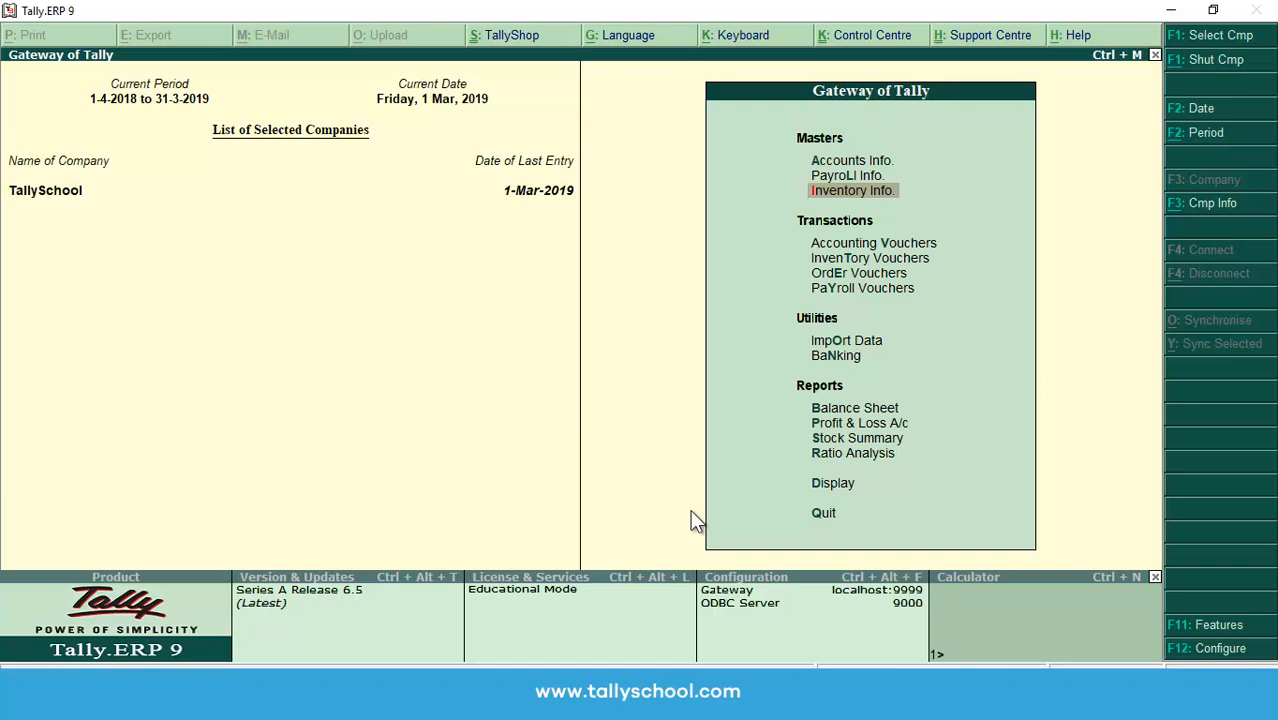
{"action": "key", "text": "Down"}
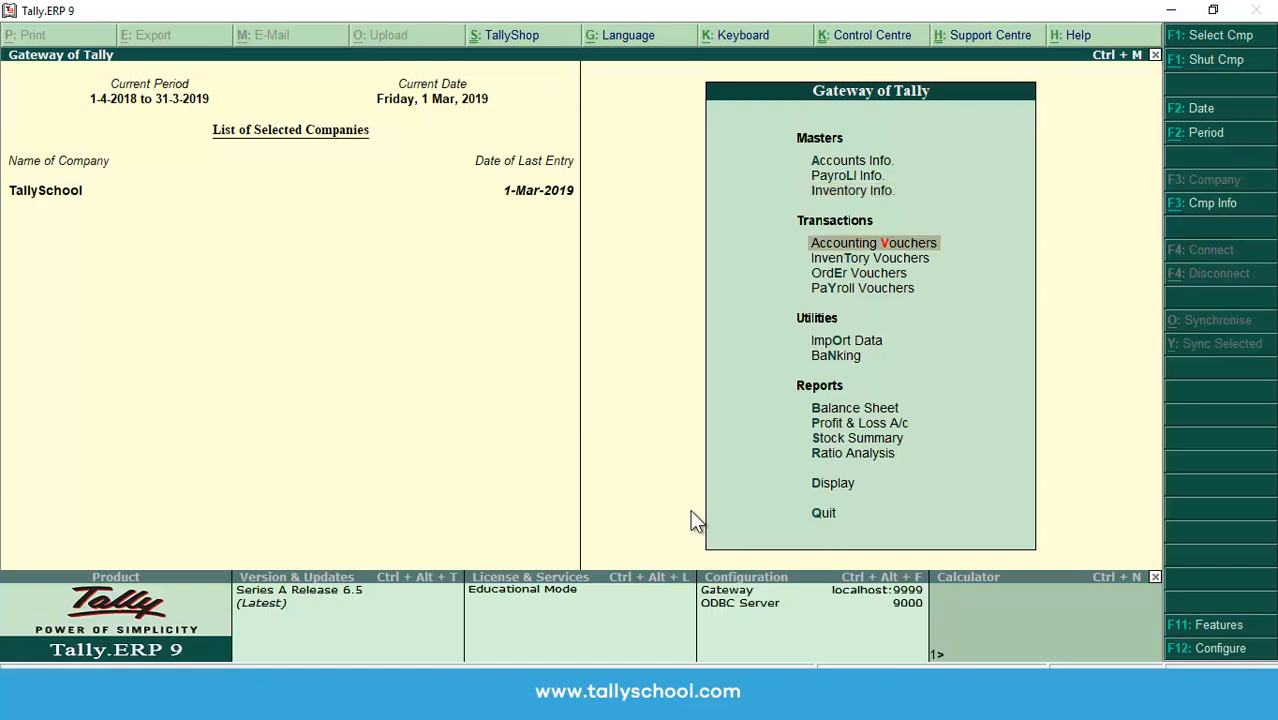
{"action": "key", "text": "Return"}
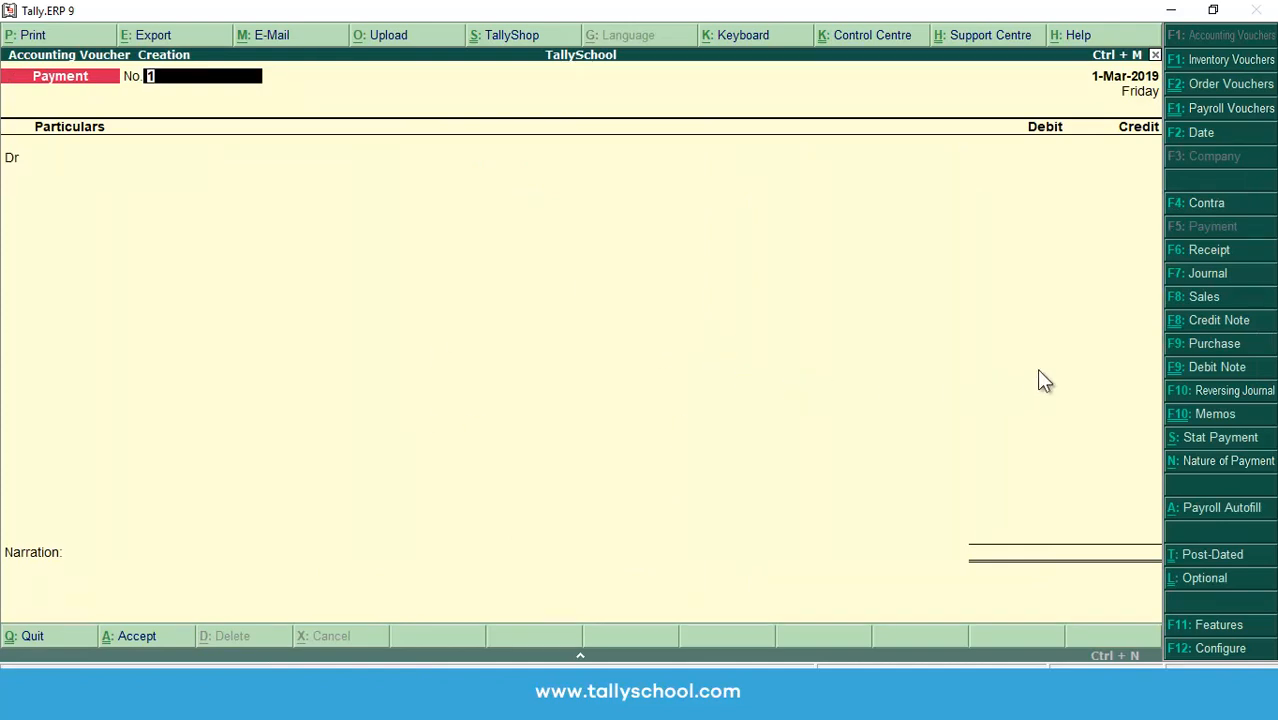
{"action": "left_click", "coordinate": [1224, 297]}
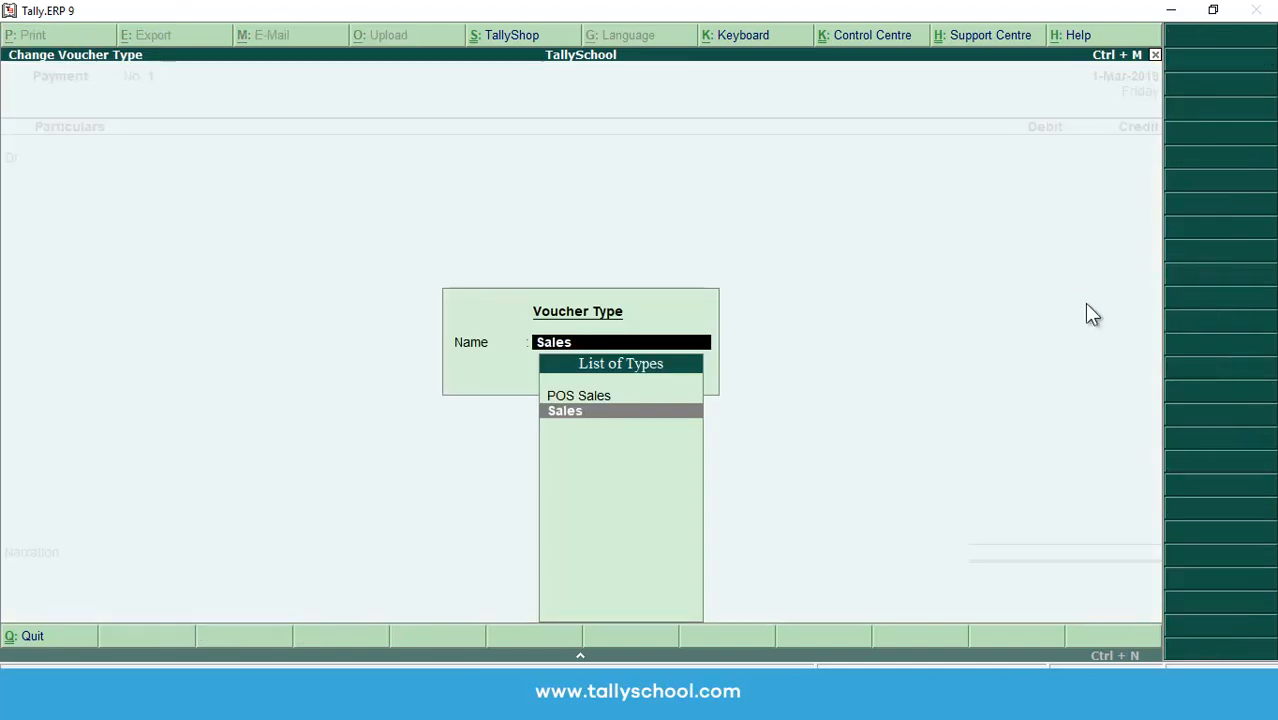
{"action": "key", "text": "Return"}
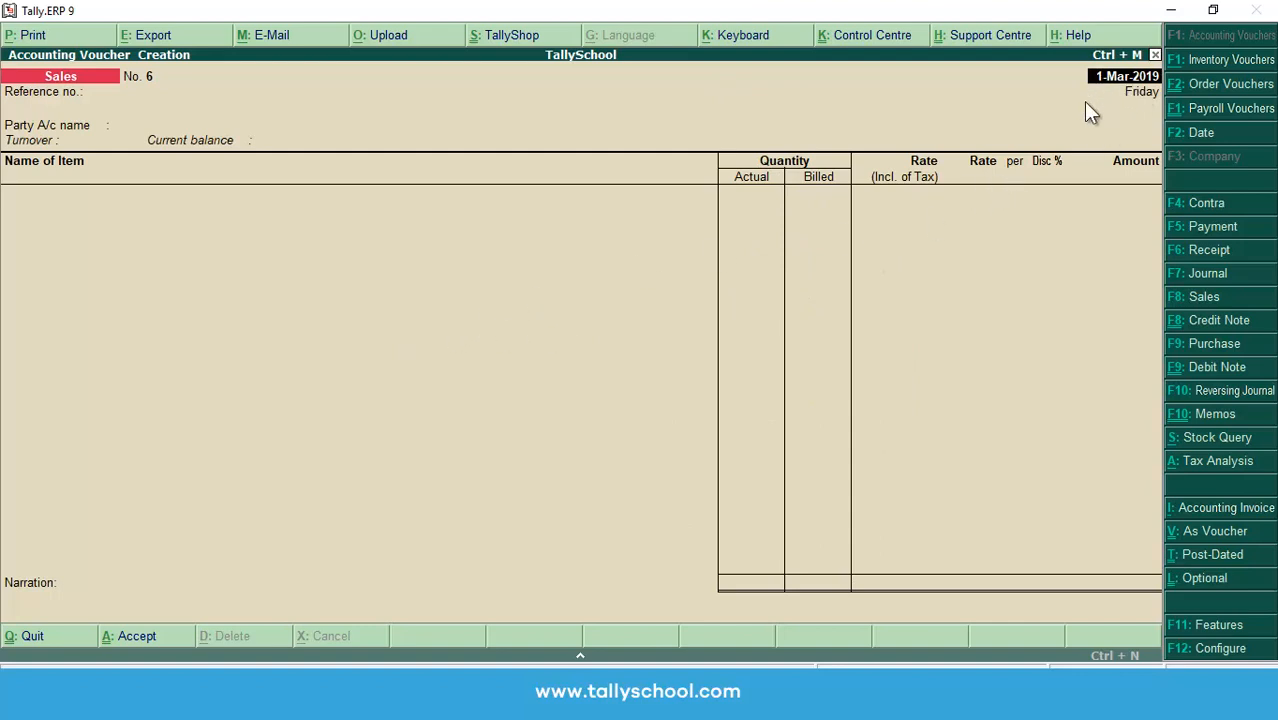
- Set the sales voucher's date to 1-Apr-2019 and leave the reference number blank
{"action": "key", "text": "BackSpace"}
{"action": "type", "text": "1.4"}
{"action": "key", "text": "Return"}
{"action": "key", "text": "F2"}
{"action": "type", "text": "1.4.19"}
{"action": "key", "text": "Return"}
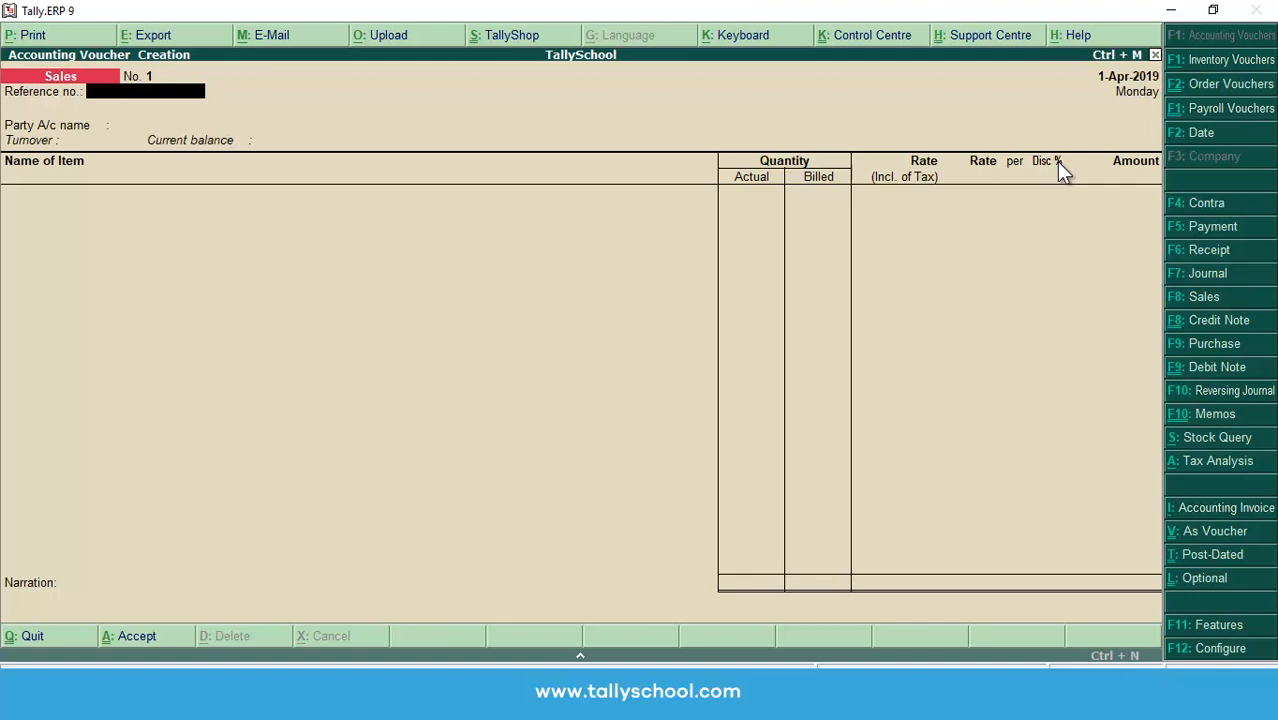
{"action": "key", "text": "Return"}
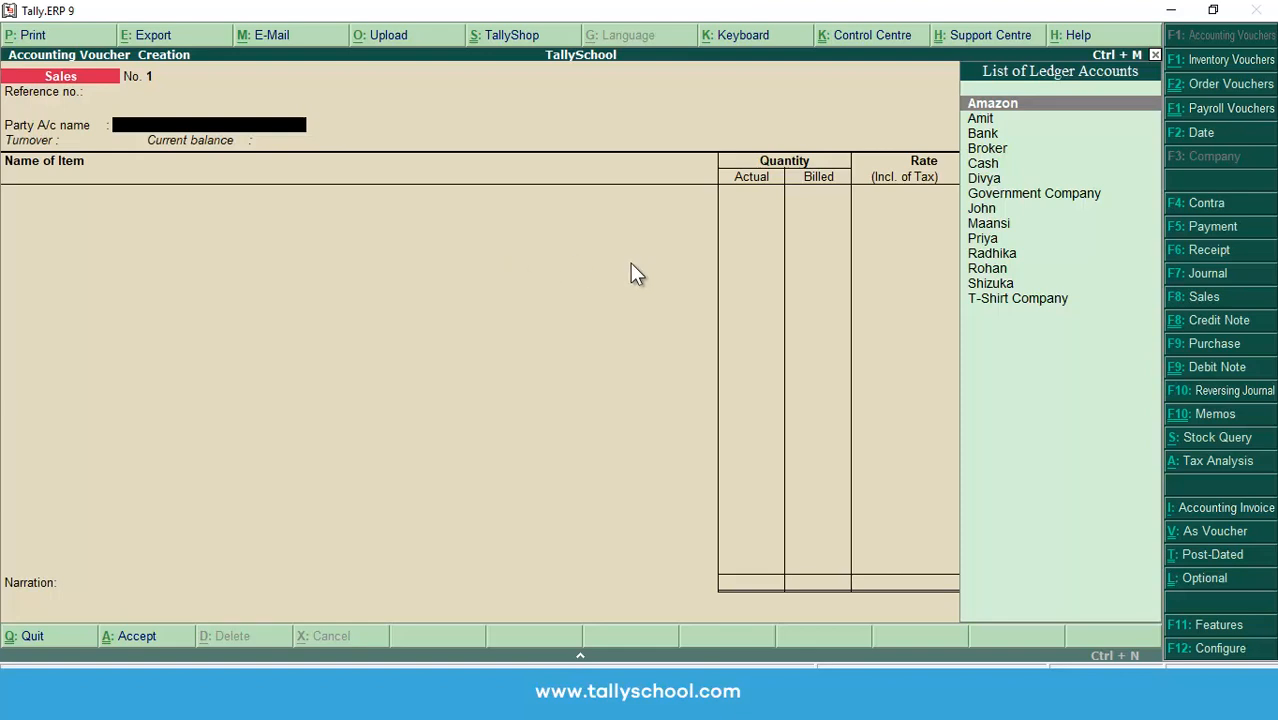
- Choose the customer's ledger as the party account and end the delivery note list with End of List
{"action": "left_click", "coordinate": [1015, 270]}
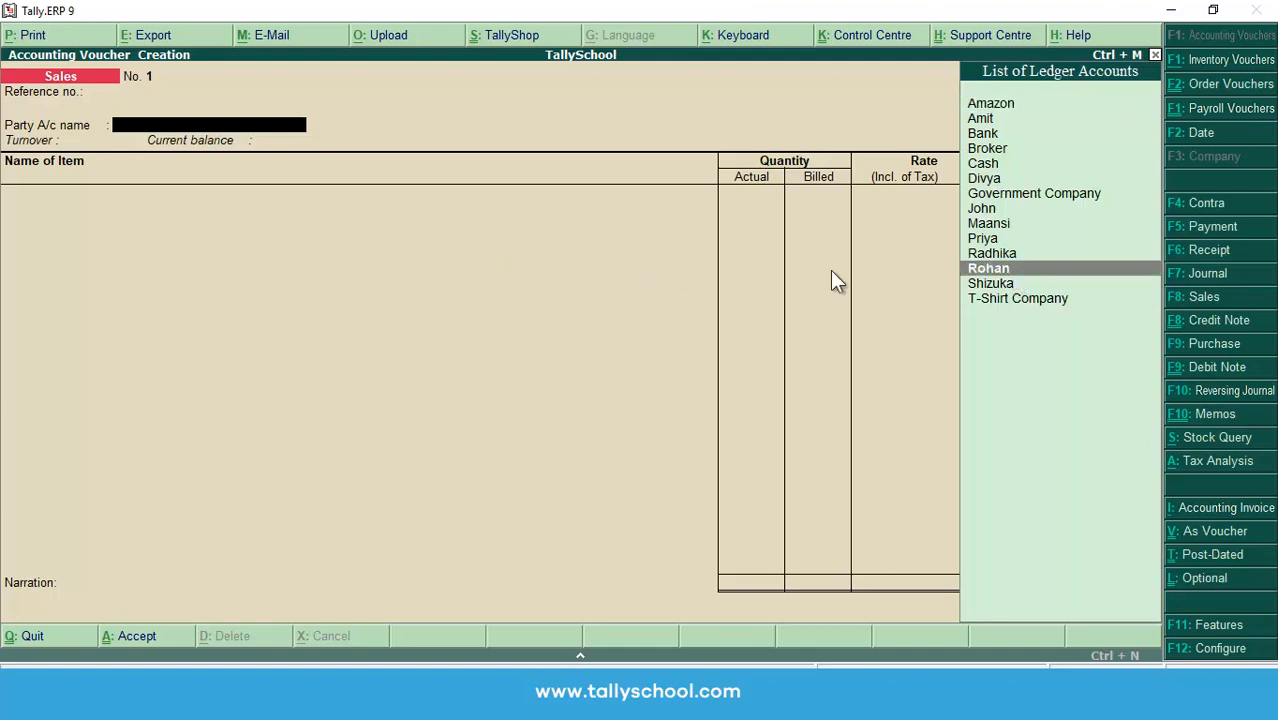
{"action": "key", "text": "Return"}
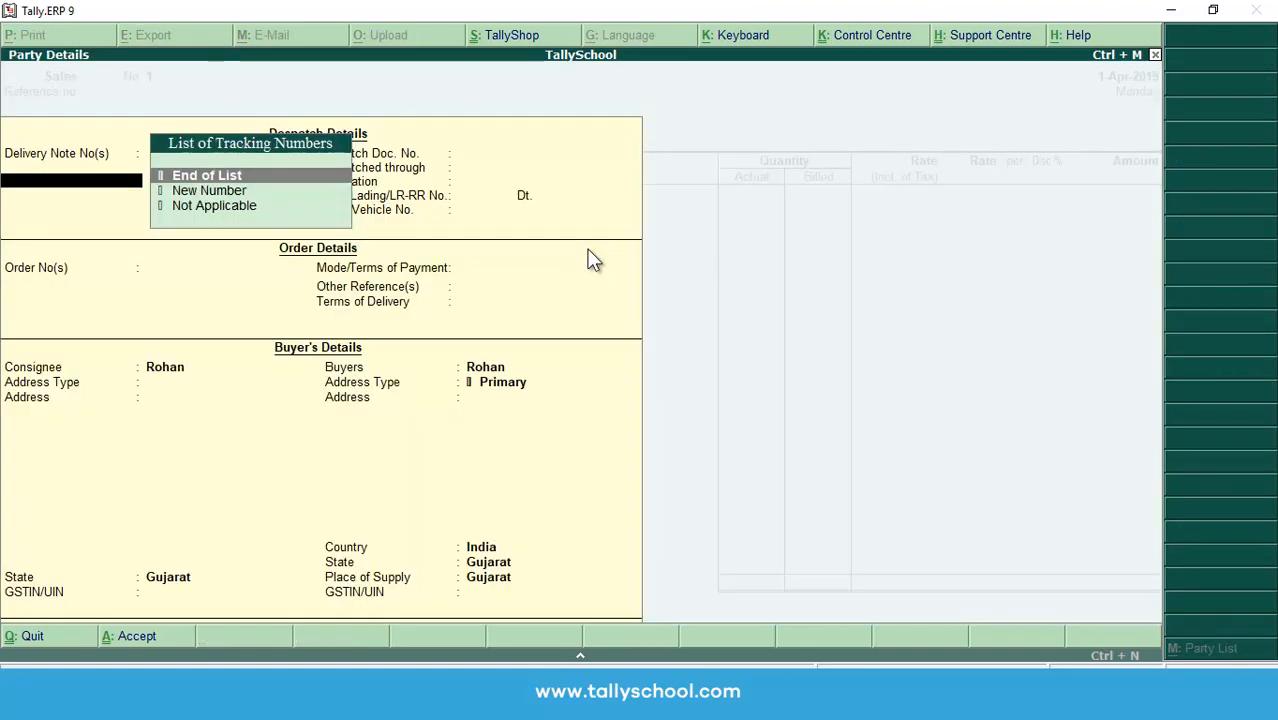
{"action": "key", "text": "Return"}
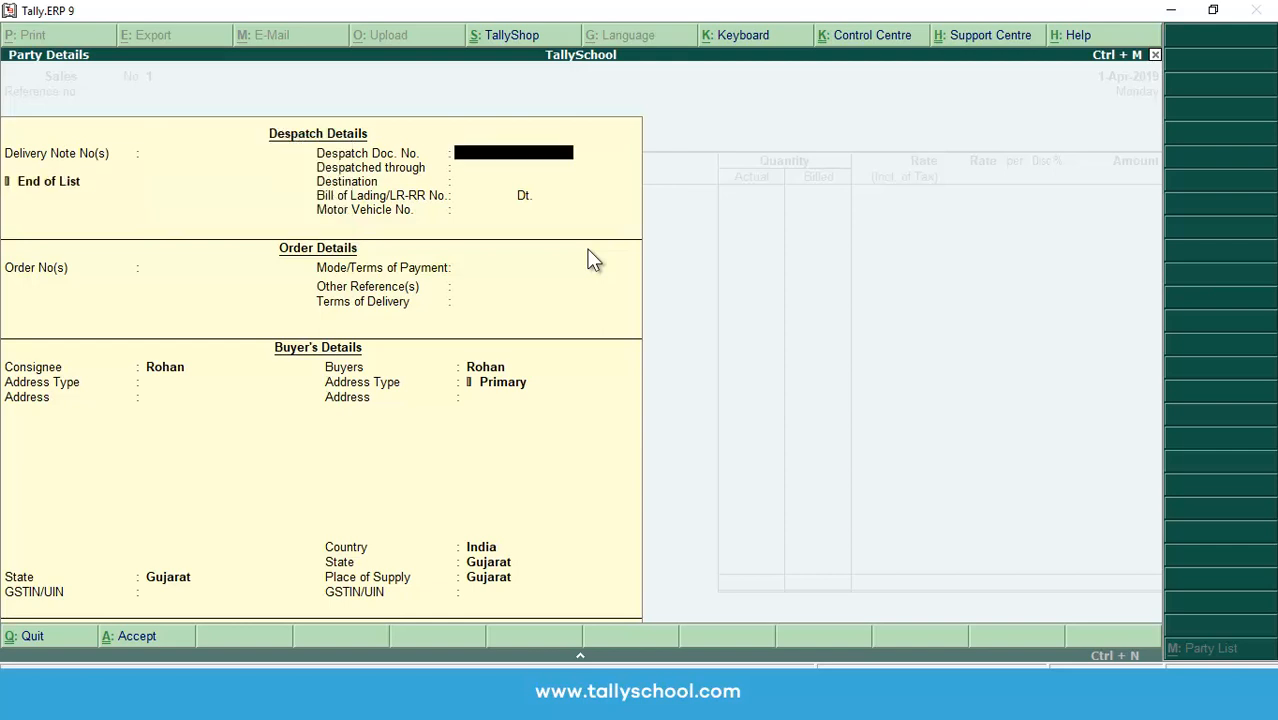
{"action": "key", "text": "BackSpace"}
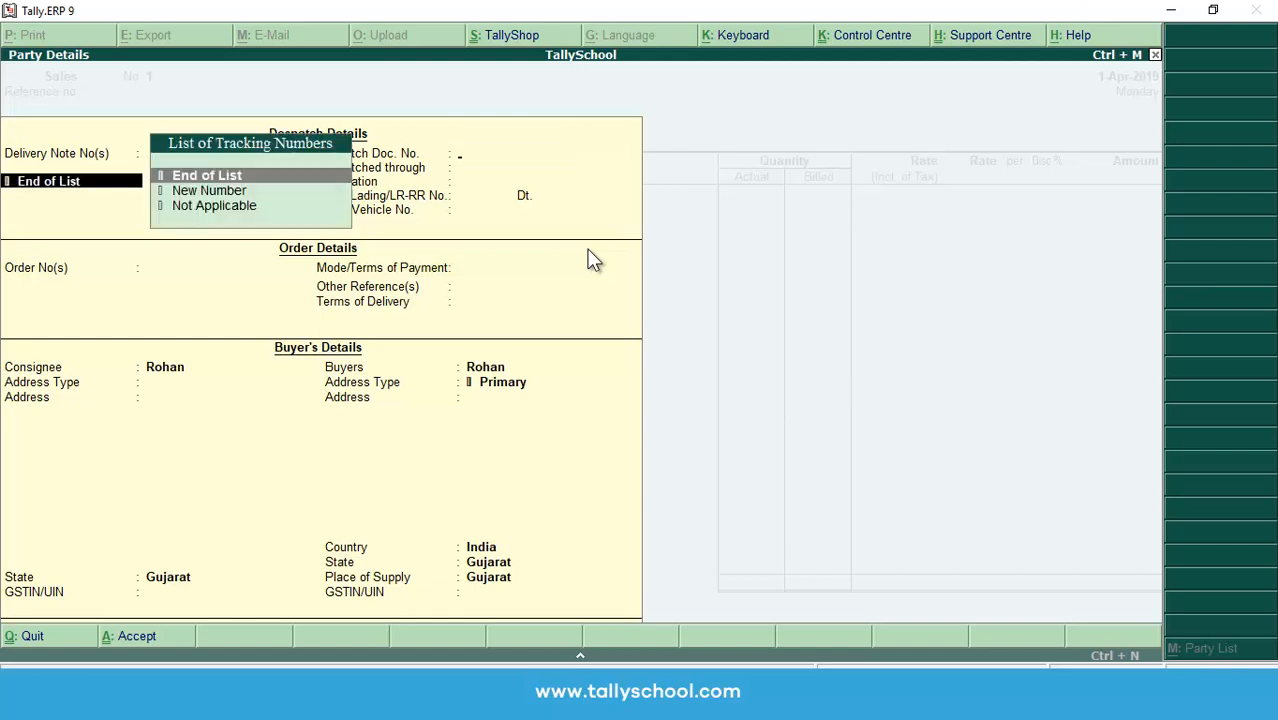
{"action": "key", "text": "Return"}
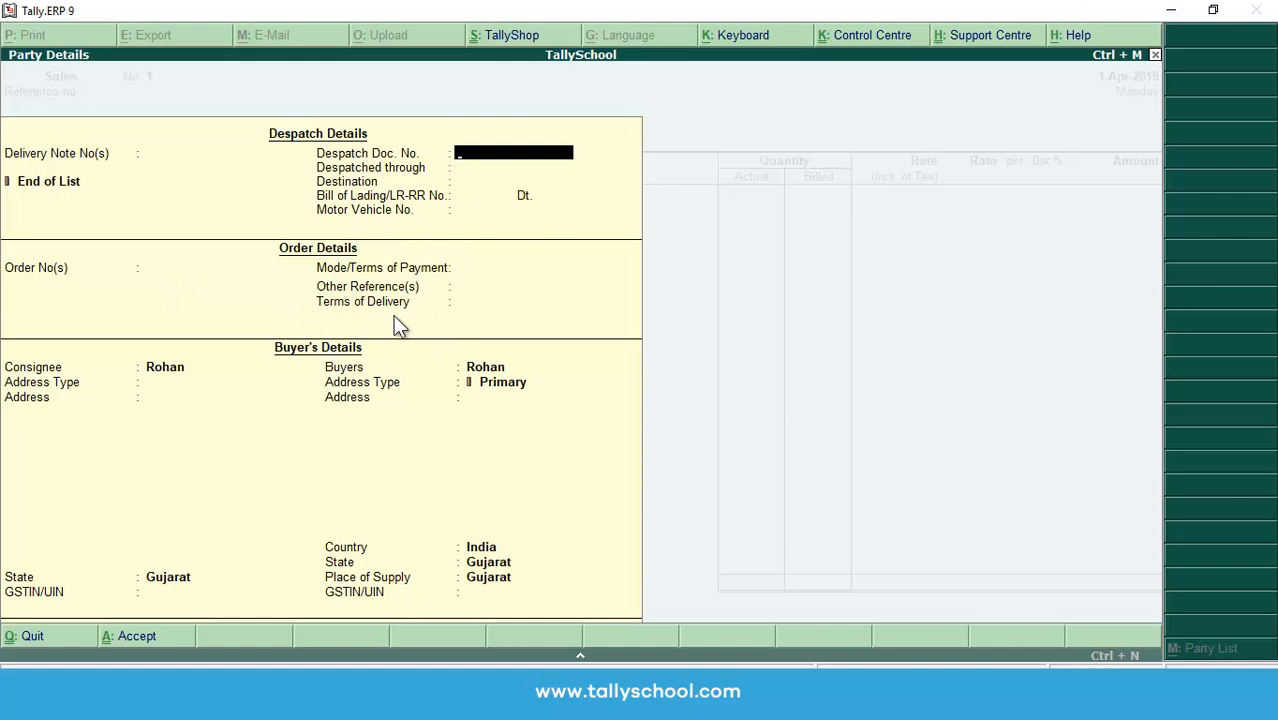
- Leave the despatch and order details blank, ending the order number list with End of List
{"action": "key", "text": "Return"}
{"action": "key", "text": "Return"}
{"action": "key", "text": "Return"}
{"action": "key", "text": "Return"}
{"action": "key", "text": "Return"}
{"action": "key", "text": "Return"}
{"action": "key", "text": "Return"}
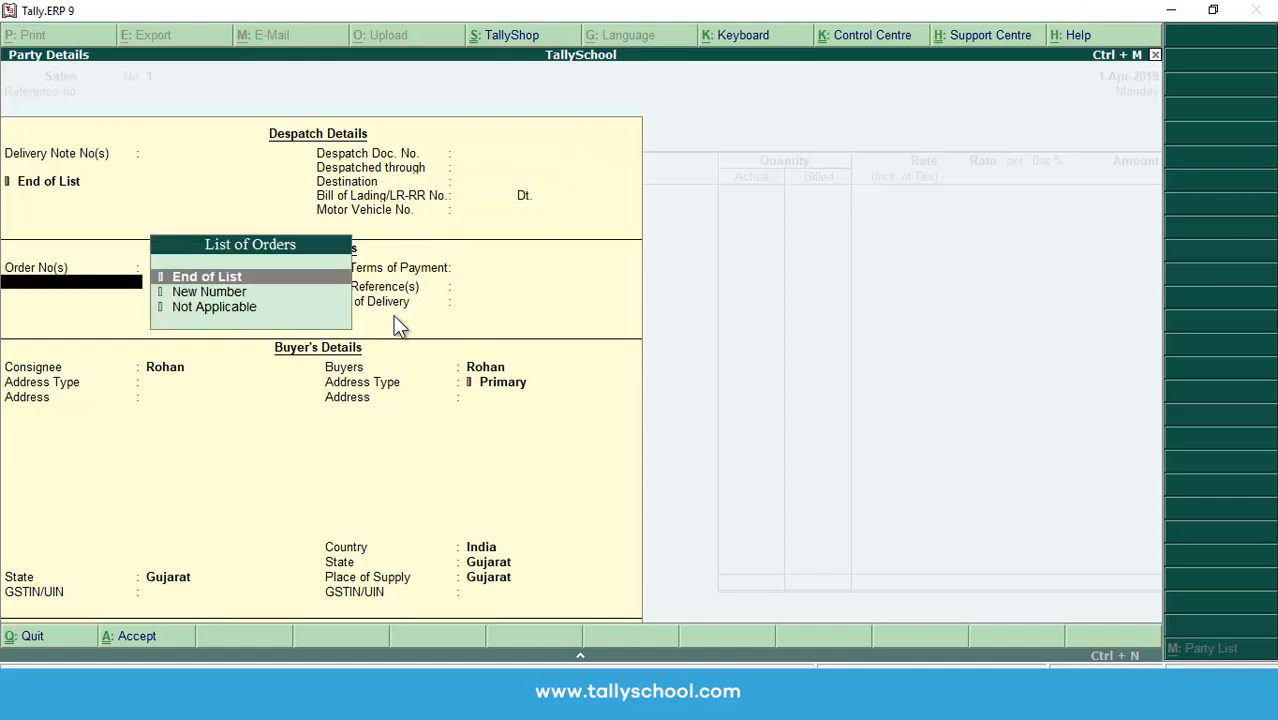
{"action": "key", "text": "Return"}
{"action": "key", "text": "Return"}
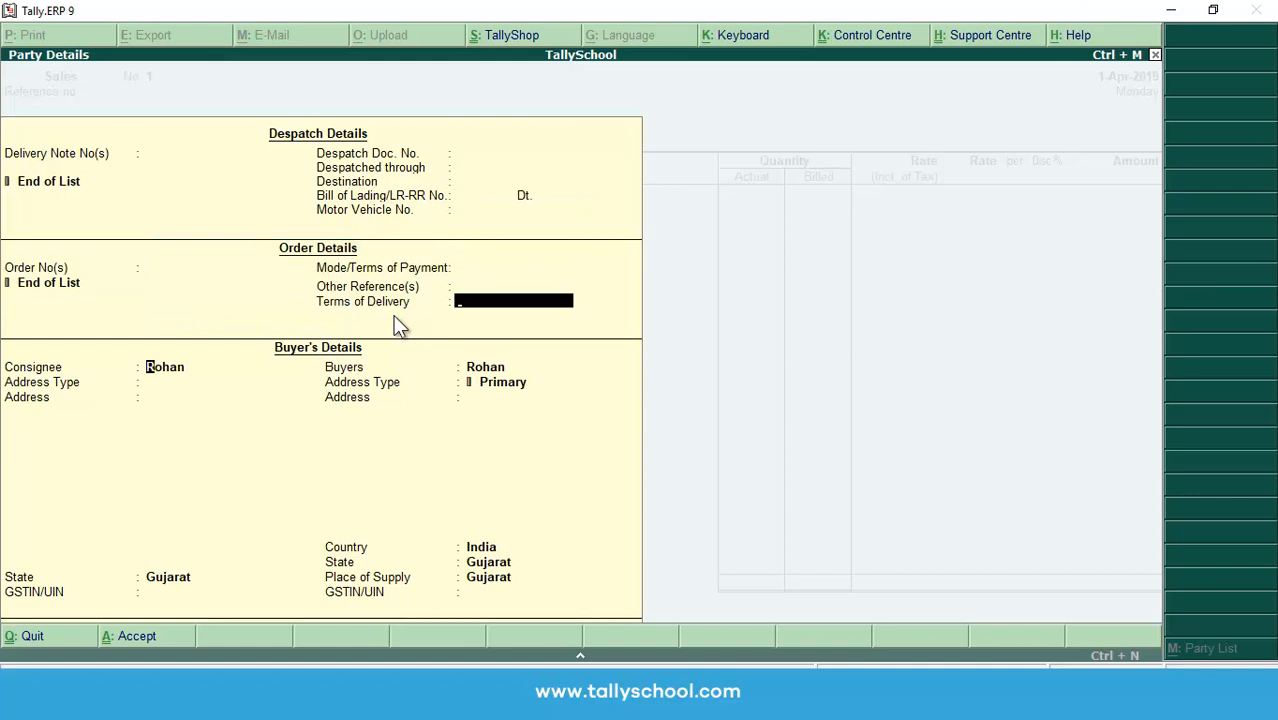
{"action": "key", "text": "Return"}
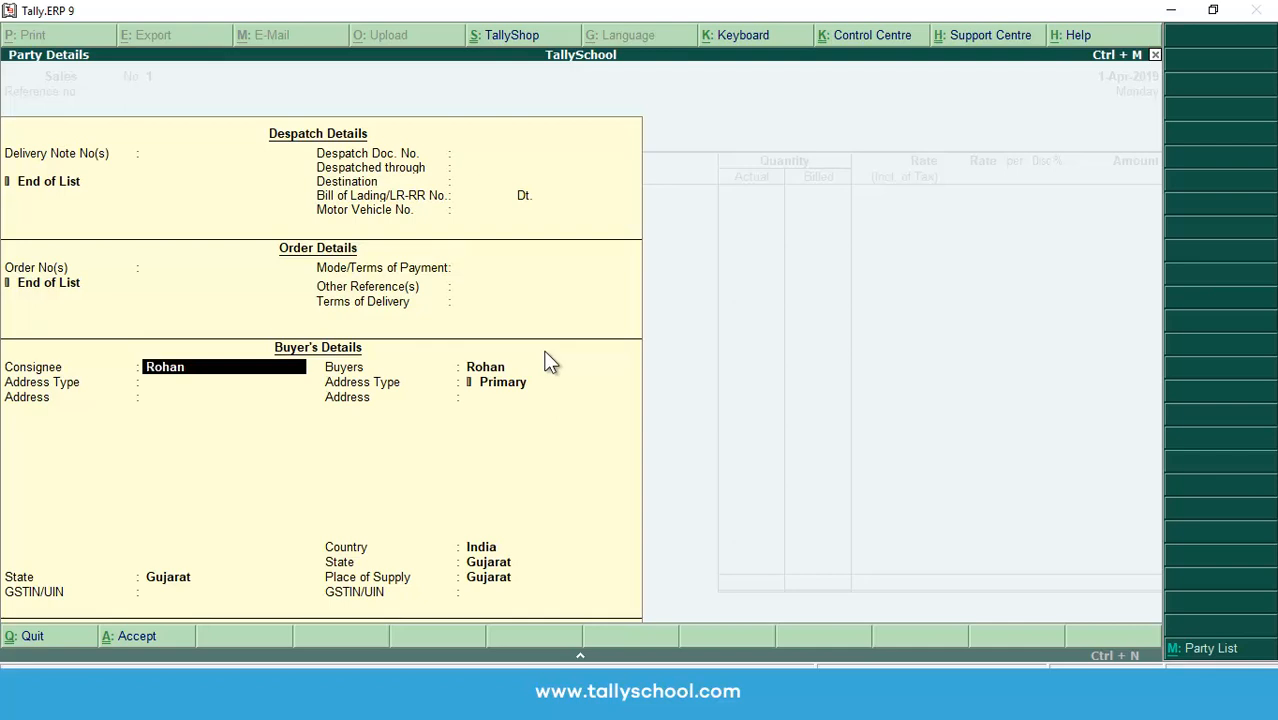
- Keep the consignee with the Primary address type and state Gujarat, leaving the address and GSTIN/UIN blank
{"action": "key", "text": "Return"}
{"action": "key", "text": "Return"}
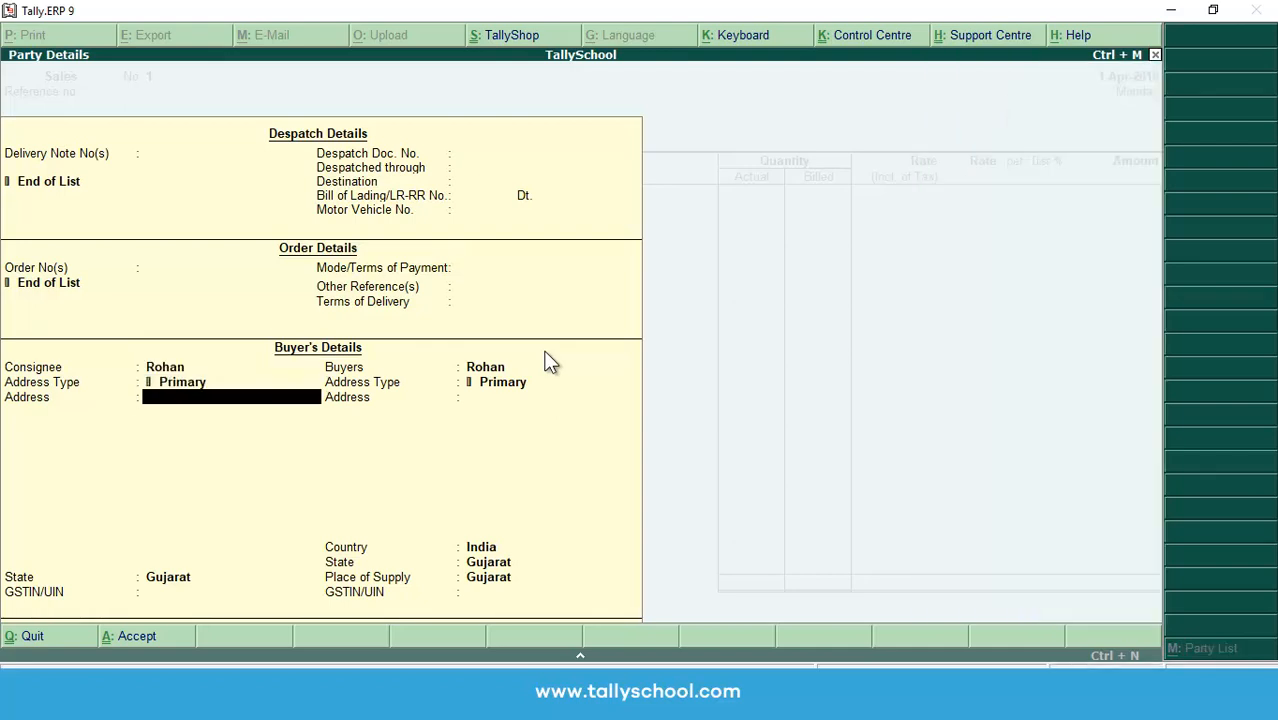
{"action": "key", "text": "Return"}
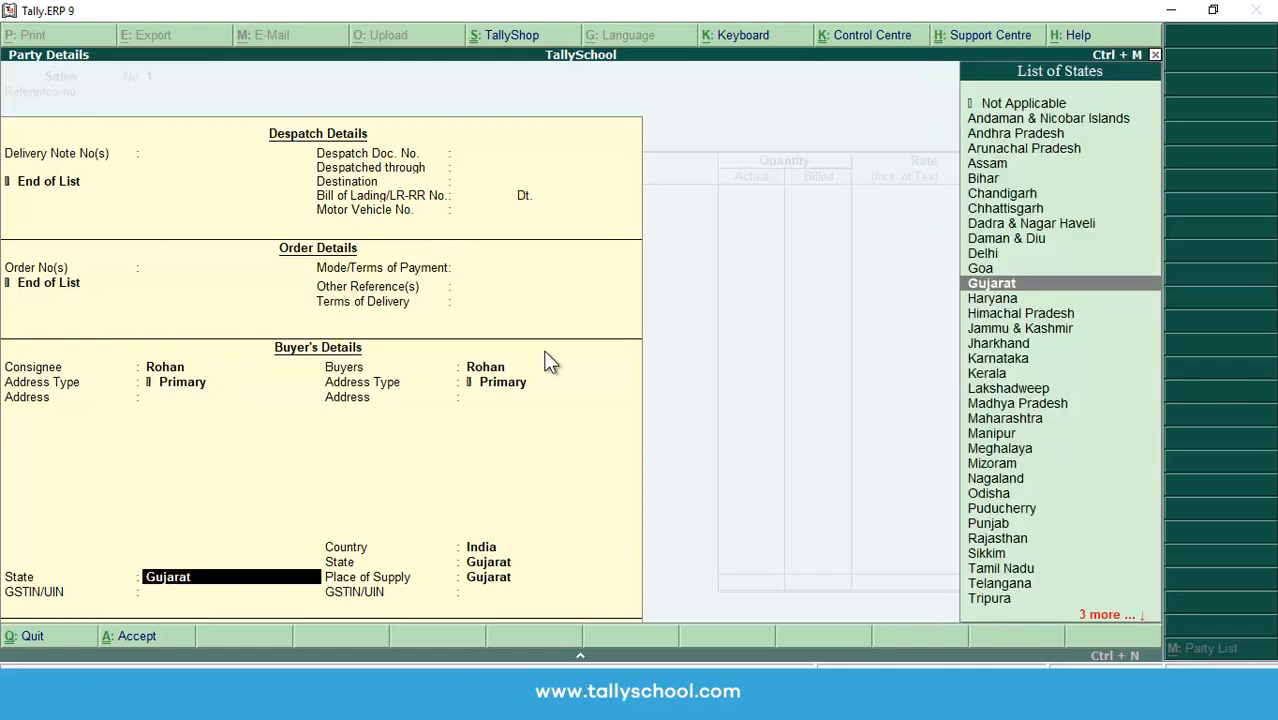
{"action": "key", "text": "Return"}
{"action": "key", "text": "Return"}
- Keep the buyer's country as India and state and place of supply as Gujarat, and accept the party details without a GSTIN/UIN
{"action": "key", "text": "Return"}
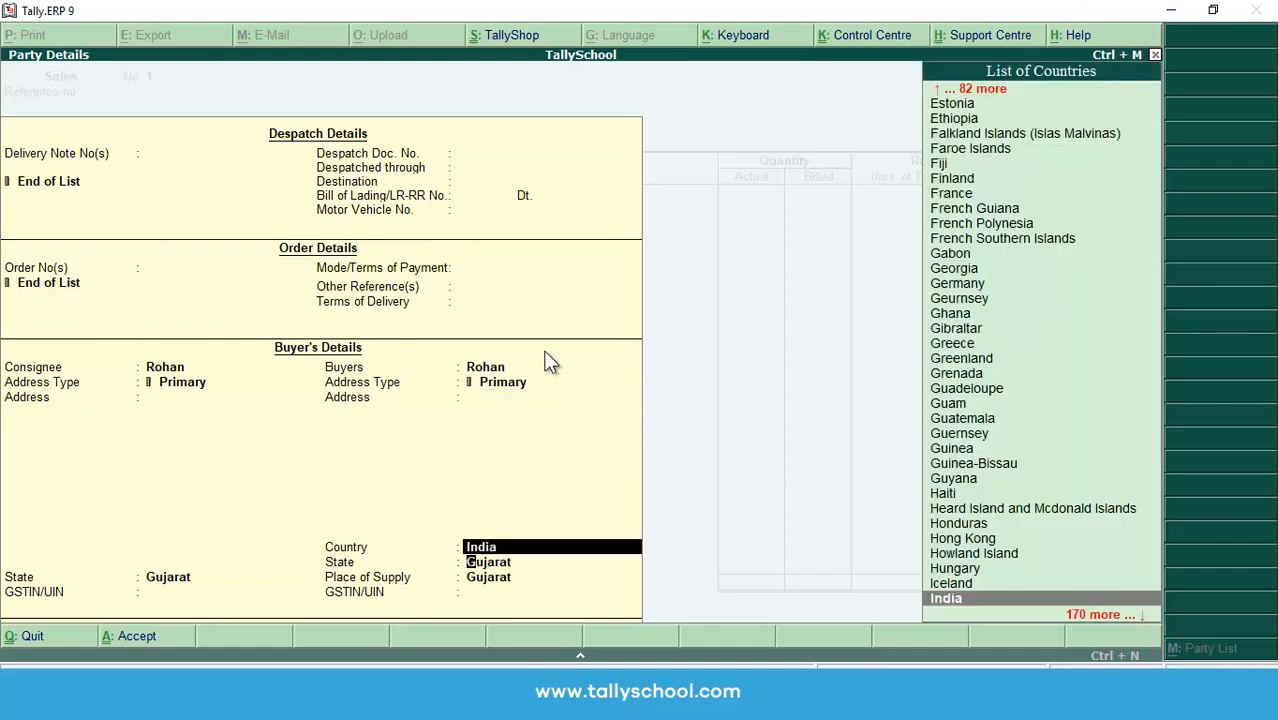
{"action": "key", "text": "Return"}
{"action": "key", "text": "Return"}
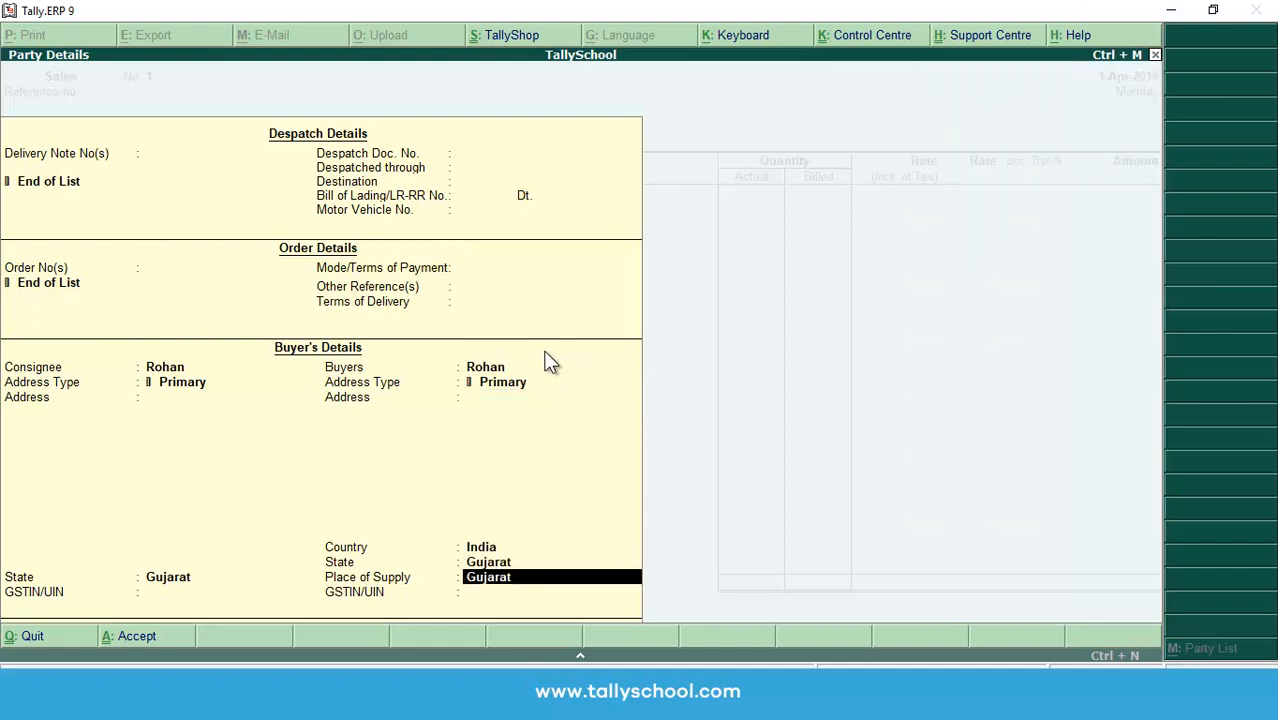
{"action": "key", "text": "Return"}
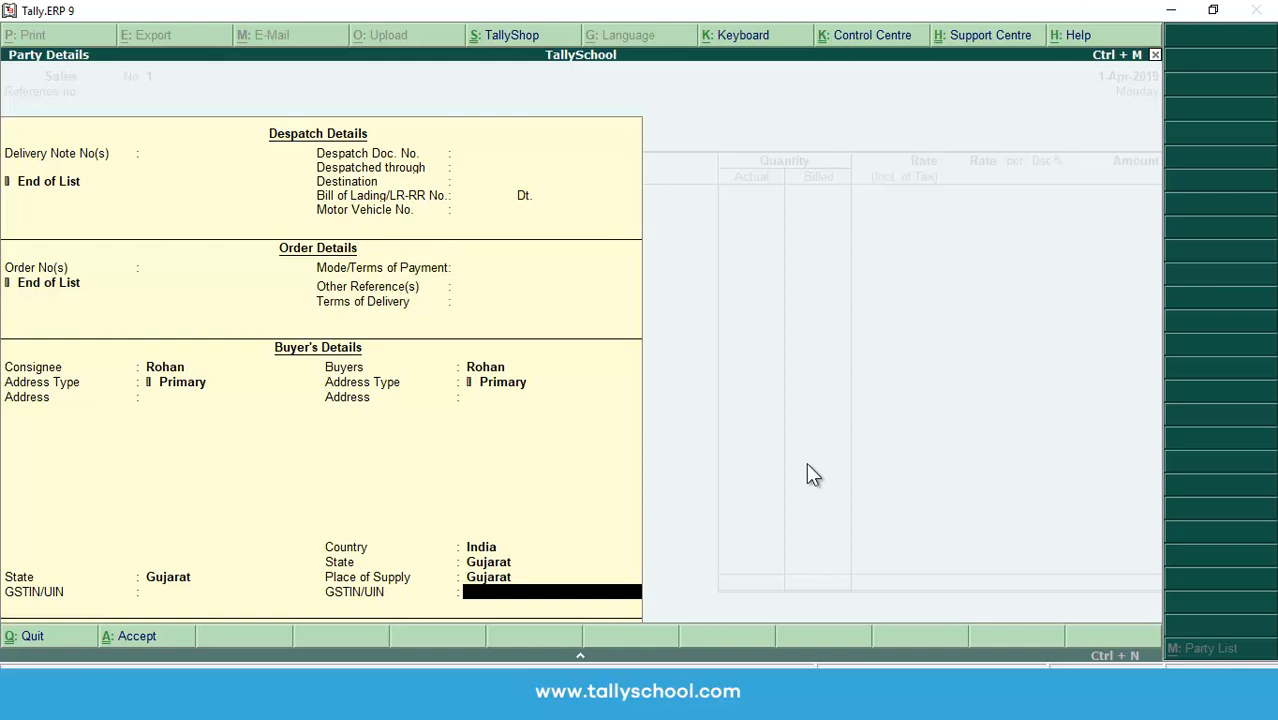
{"action": "key", "text": "Return"}
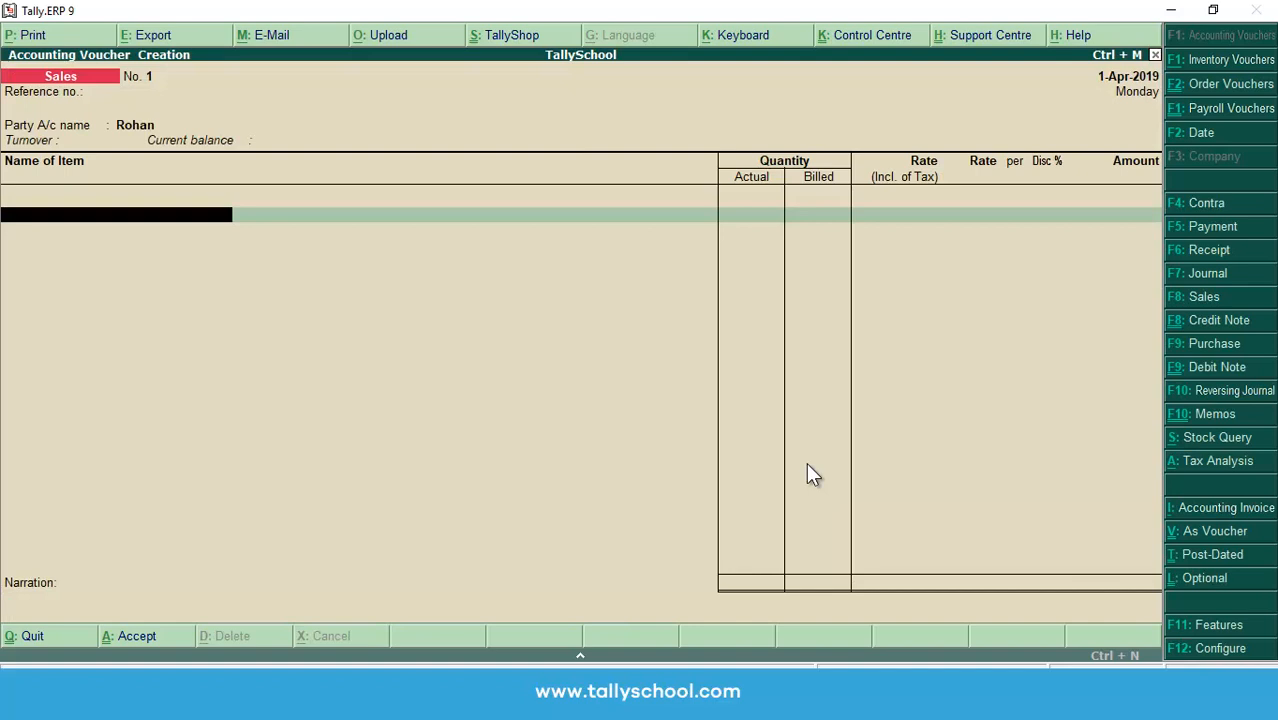
- Add the Mobile - 12% item to the sales voucher with tracking number and order number Not Applicable
{"action": "type", "text": "Mo"}
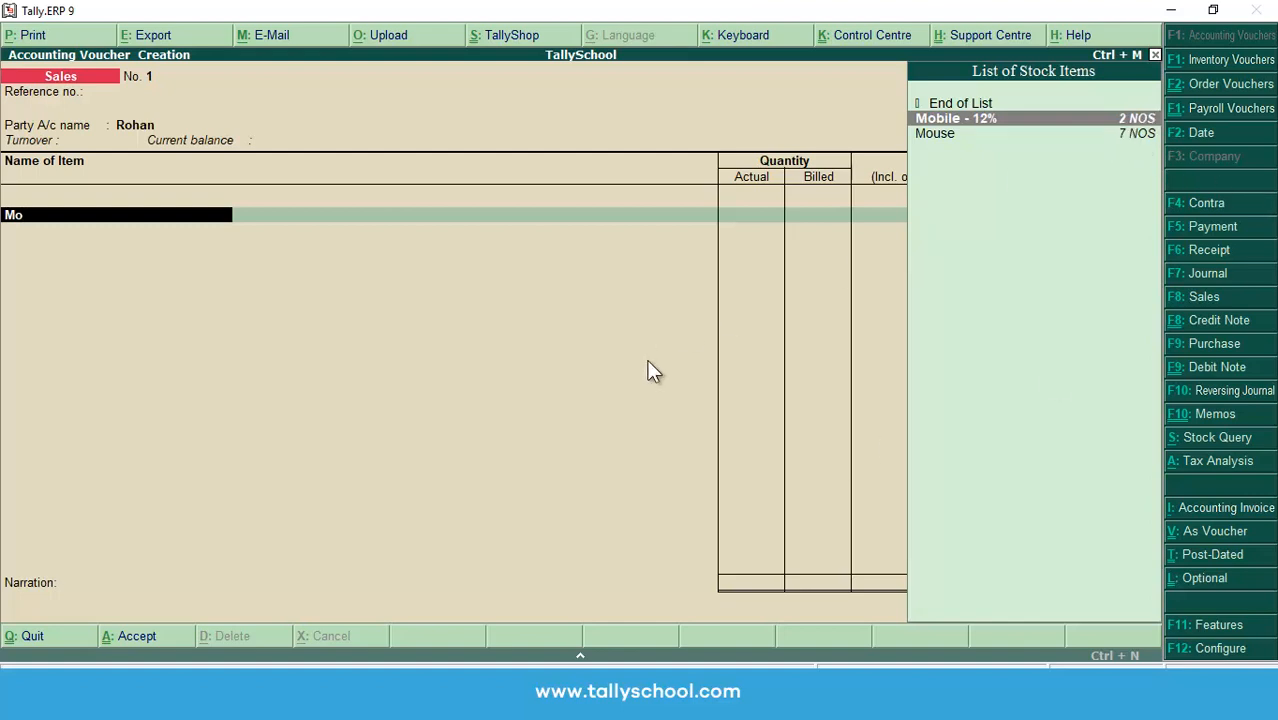
{"action": "key", "text": "Return"}
{"action": "key", "text": "Return"}
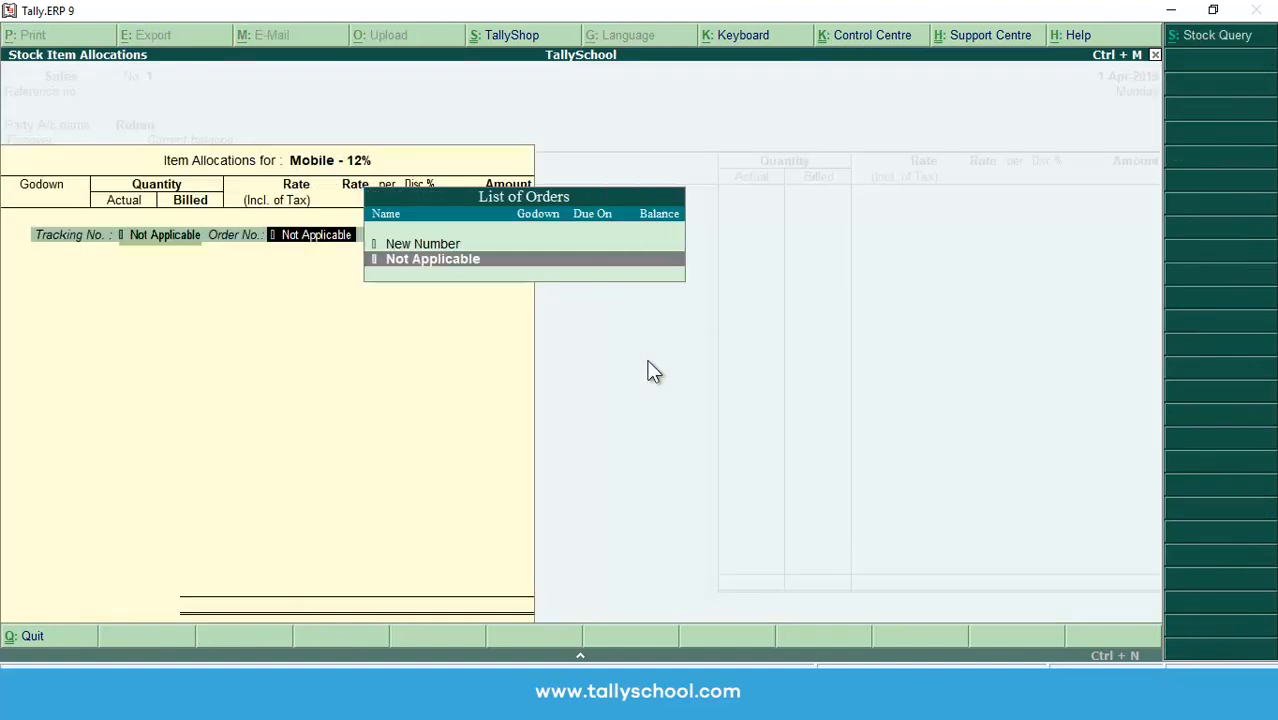
{"action": "key", "text": "Return"}
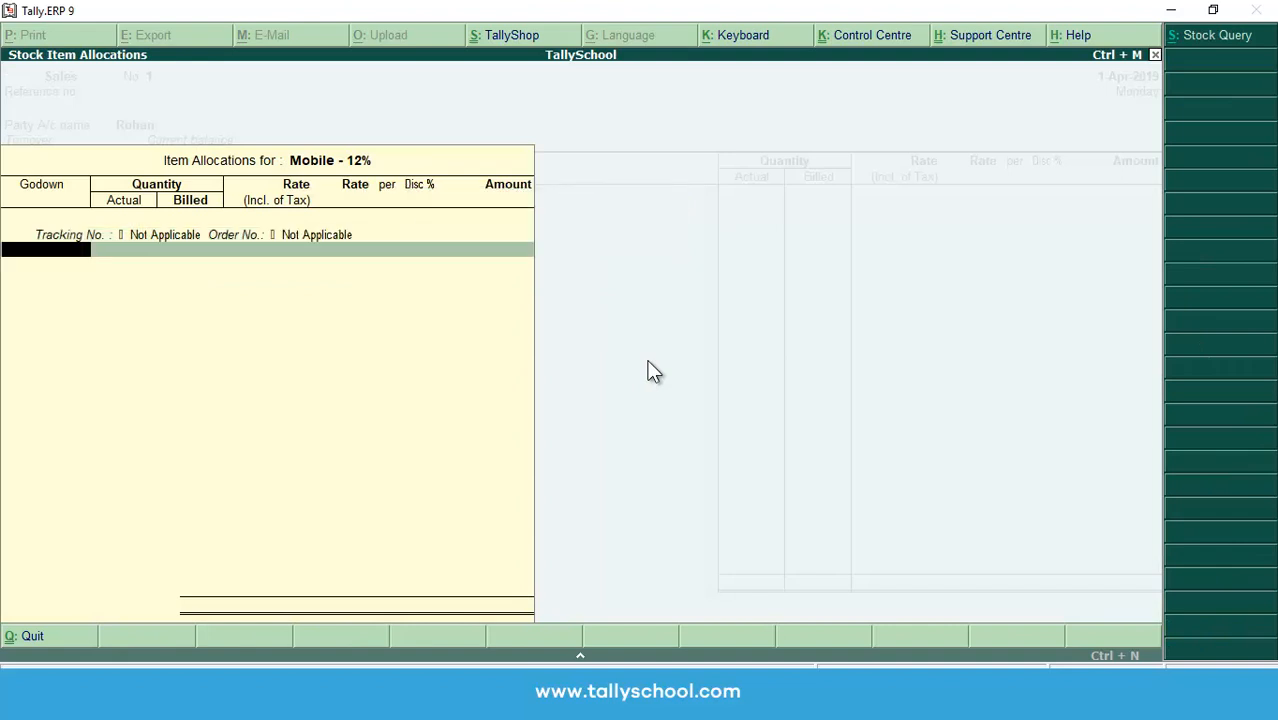
- Allocate the Mobile - 12% item from Main Location with an actual and billed quantity of 2 NOS
{"action": "key", "text": "Return"}
{"action": "key", "text": "BackSpace"}
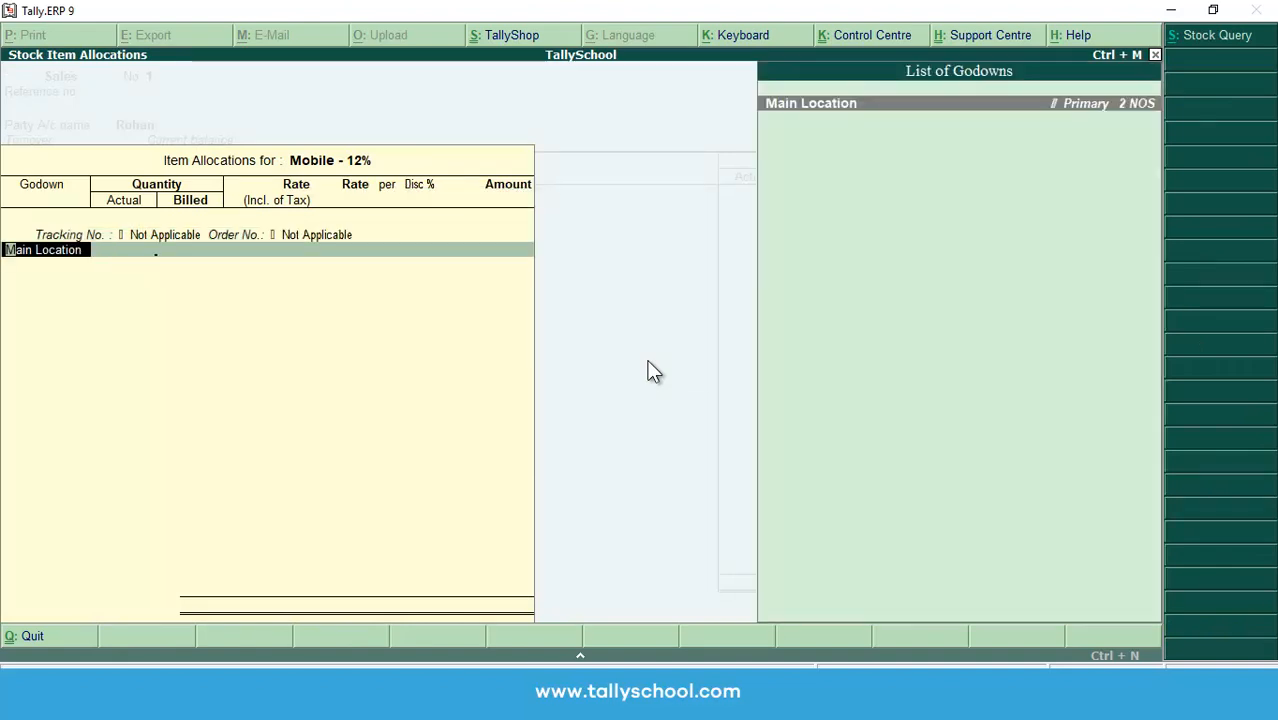
{"action": "key", "text": "Return"}
{"action": "type", "text": "2"}
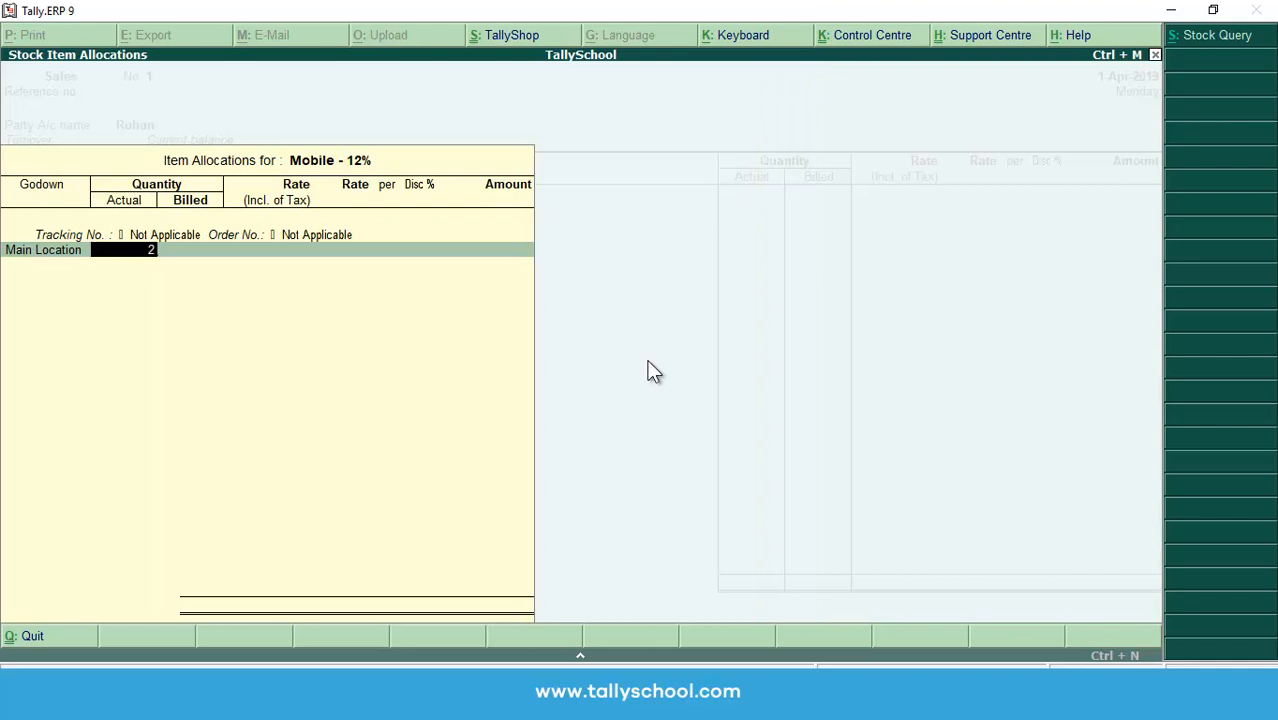
{"action": "key", "text": "Return"}
{"action": "key", "text": "Return"}
{"action": "key", "text": "Return"}
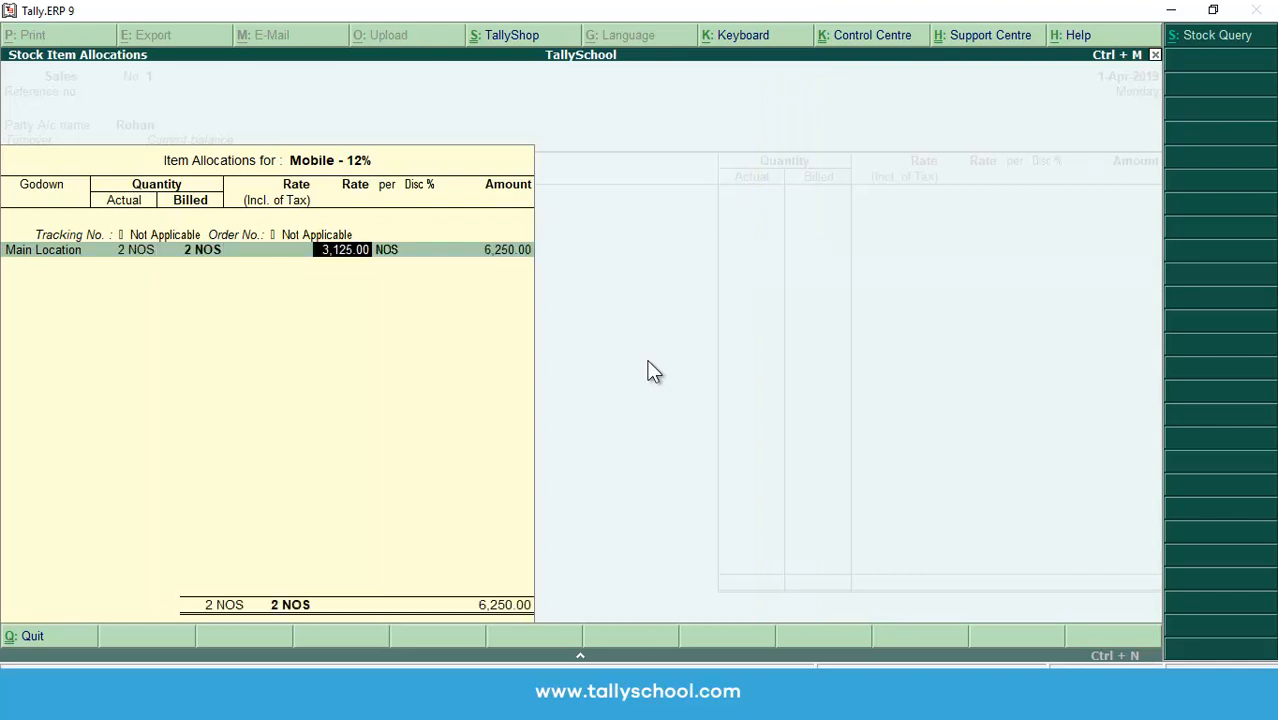
- Set the item's rate to 10,000 per NOS, accept its allocation and open its accounting details
{"action": "type", "text": "10000"}
{"action": "key", "text": "Return"}
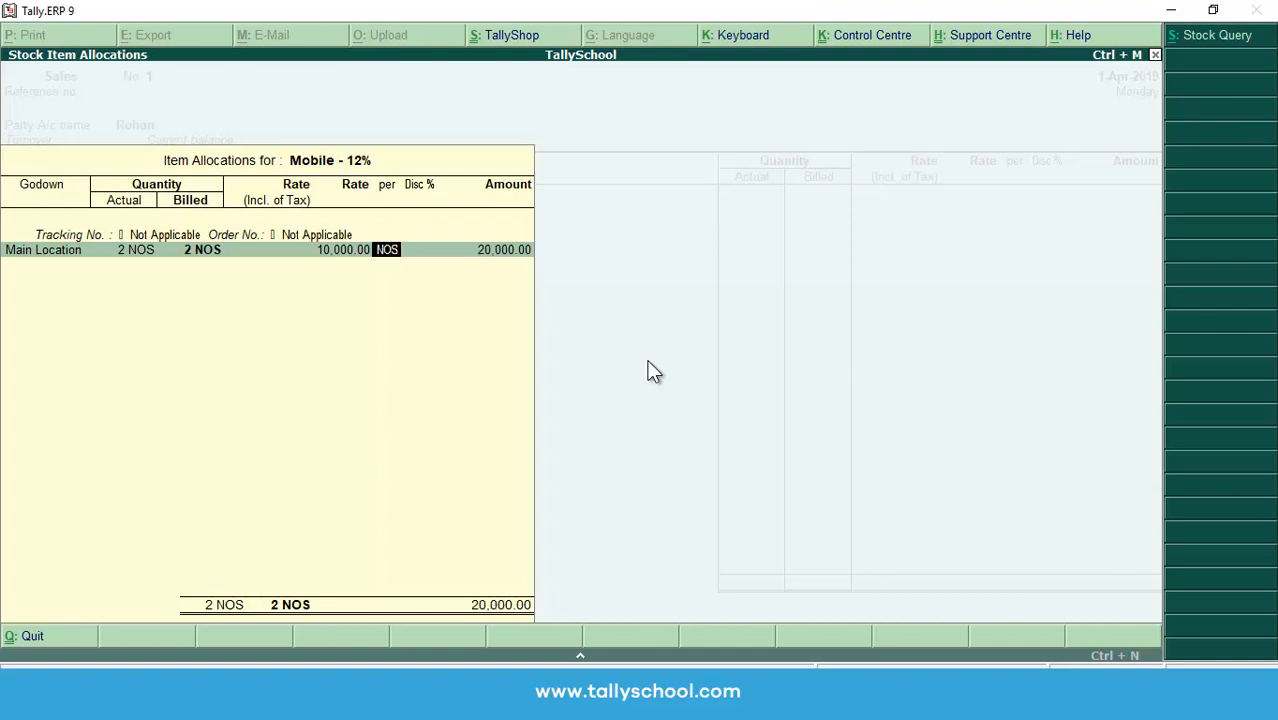
{"action": "key", "text": "Return"}
{"action": "key", "text": "Return"}
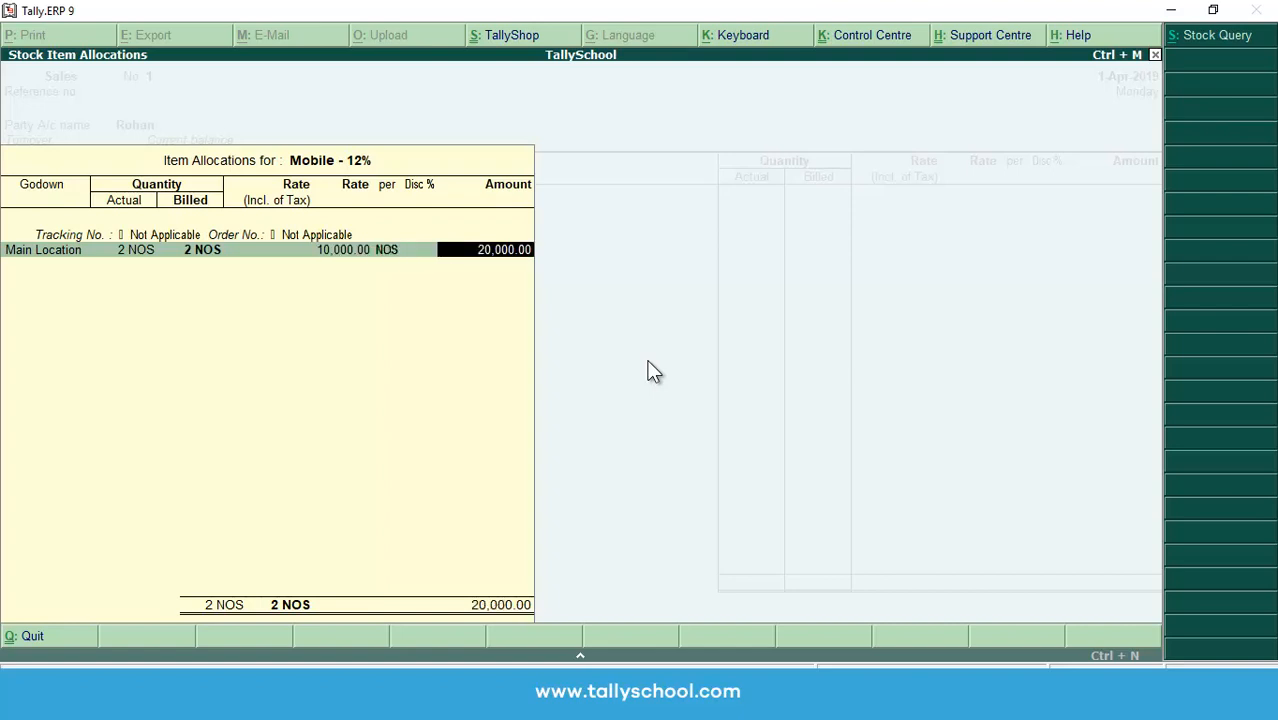
{"action": "key", "text": "Return"}
{"action": "key", "text": "Return"}
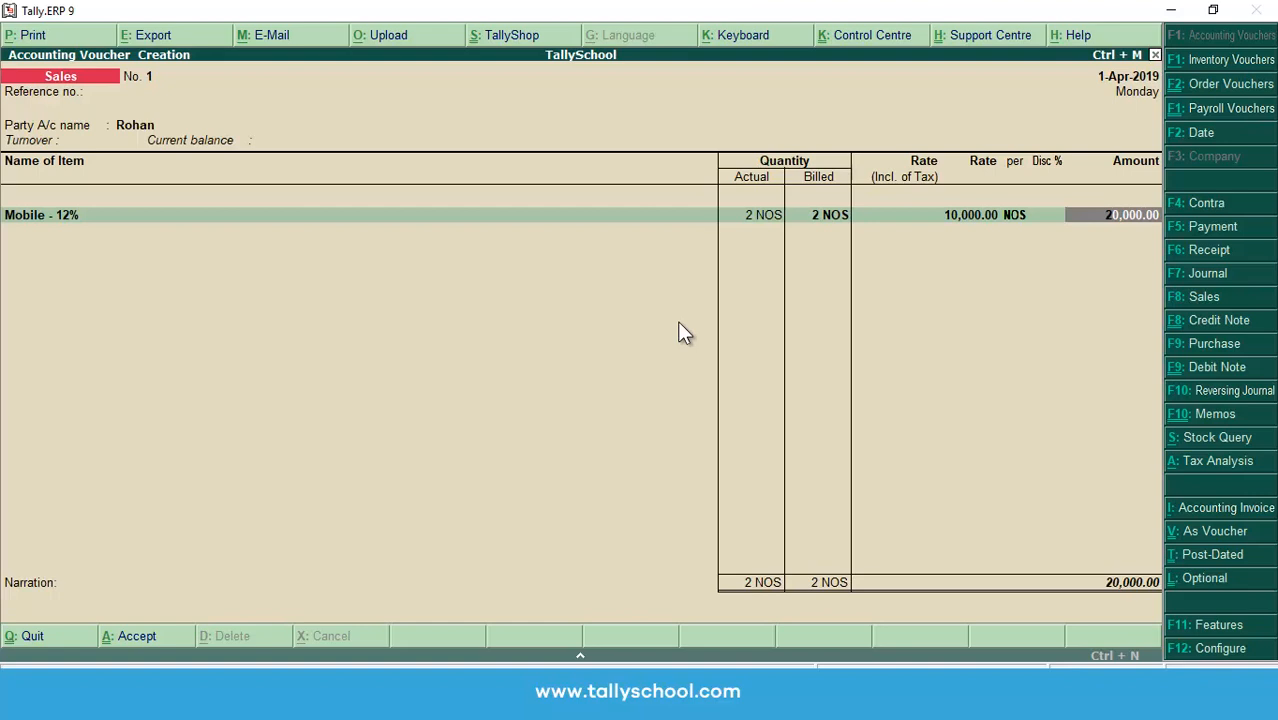
{"action": "key", "text": "Return"}
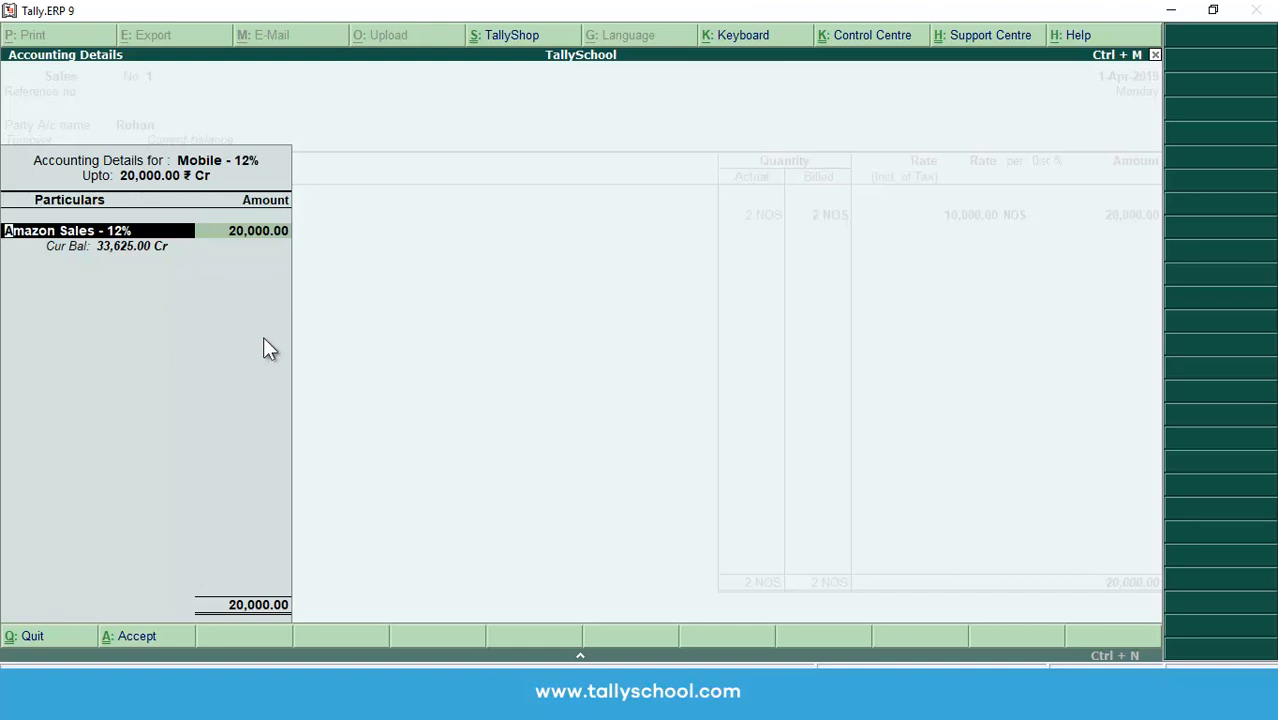
- Allocate the Mobile - 12% amount to the Sales - 12% ledger with tax classification Not Applicable
{"action": "type", "text": "Sales"}
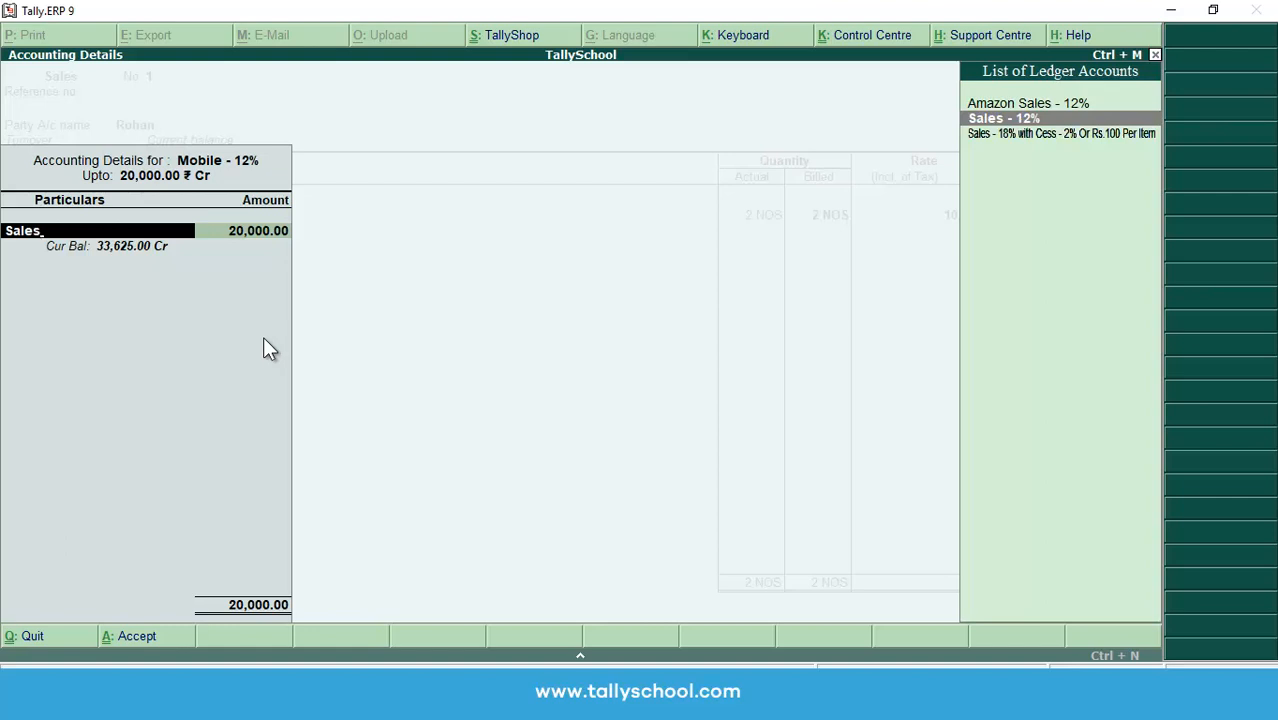
{"action": "key", "text": "Return"}
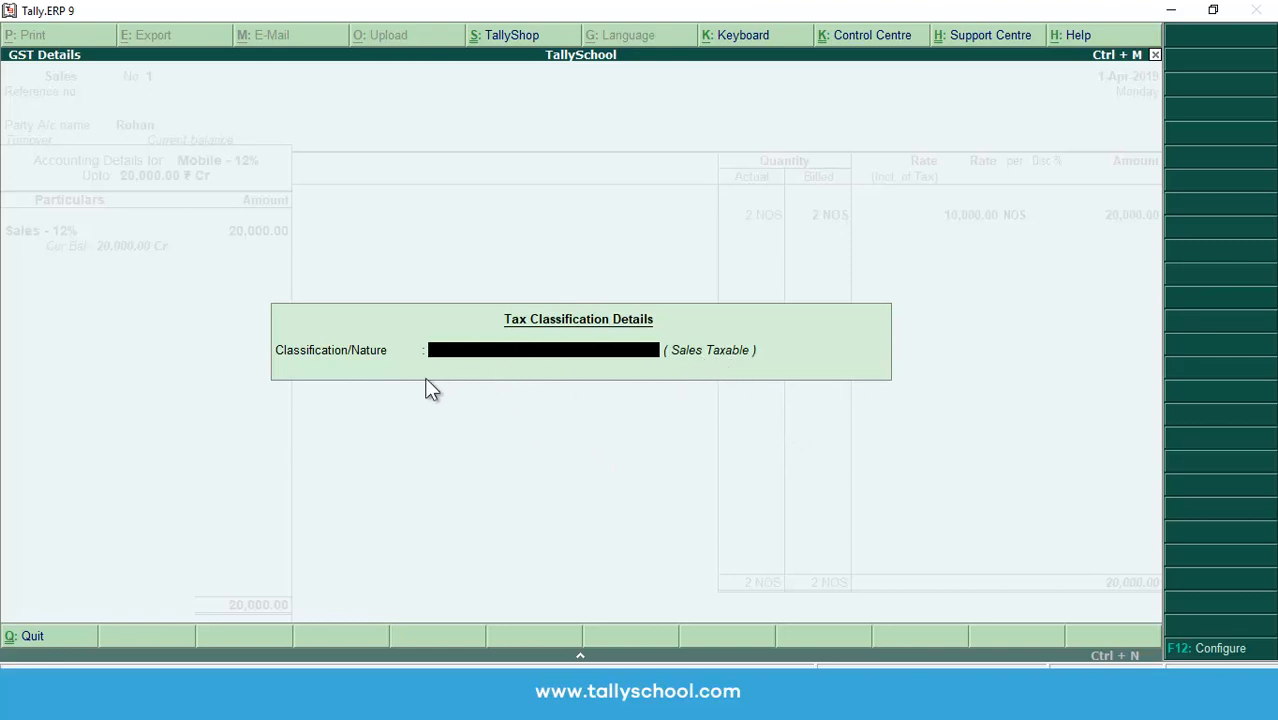
{"action": "type", "text": "d"}
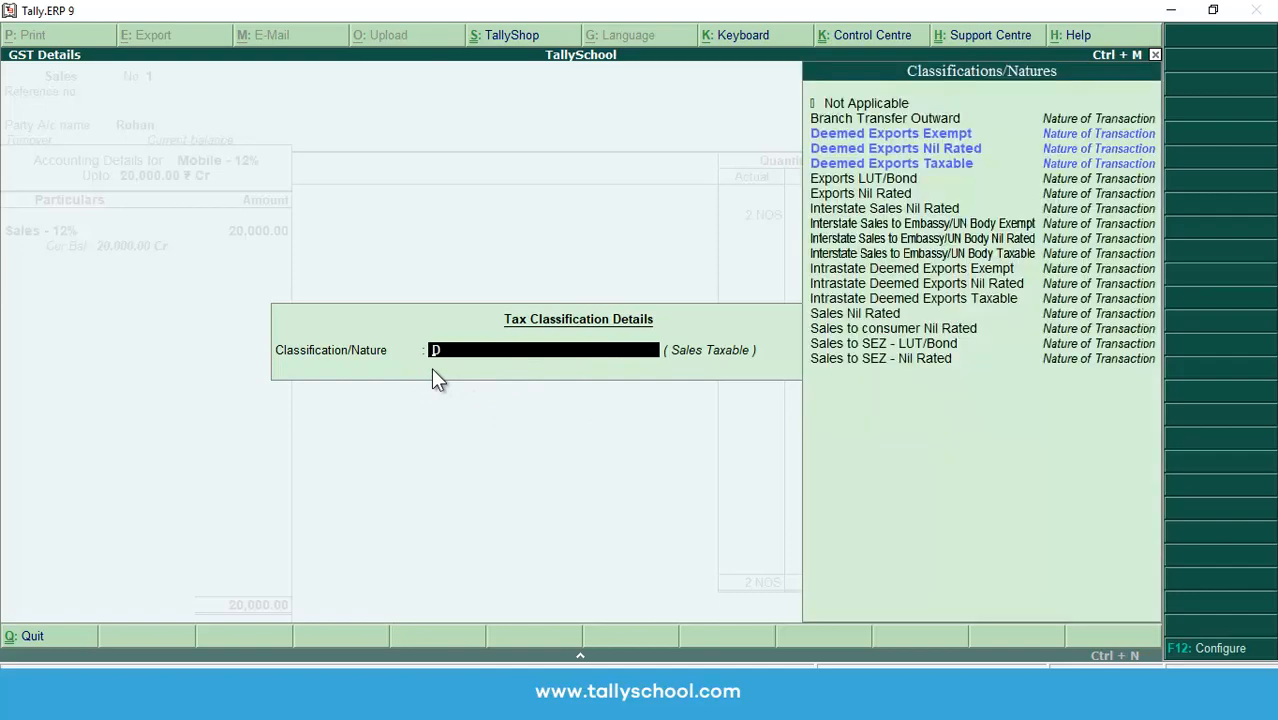
{"action": "key", "text": "BackSpace"}
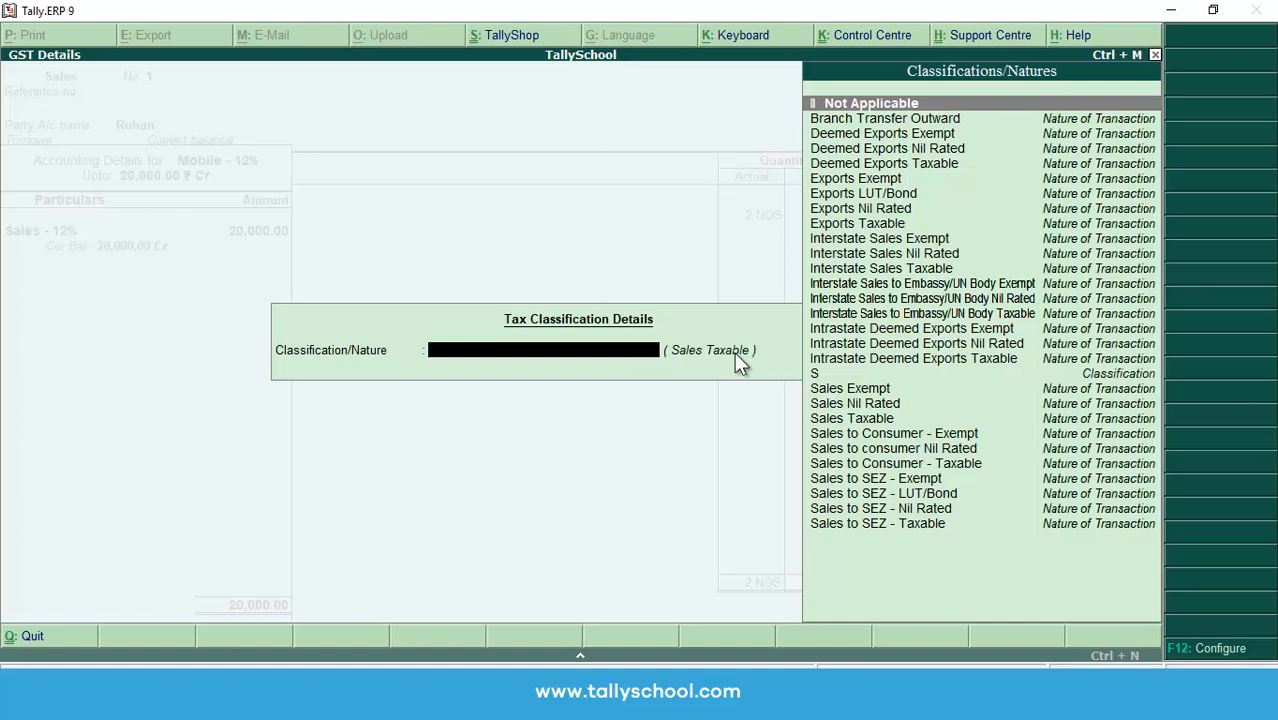
{"action": "key", "text": "Return"}
{"action": "key", "text": "Return"}
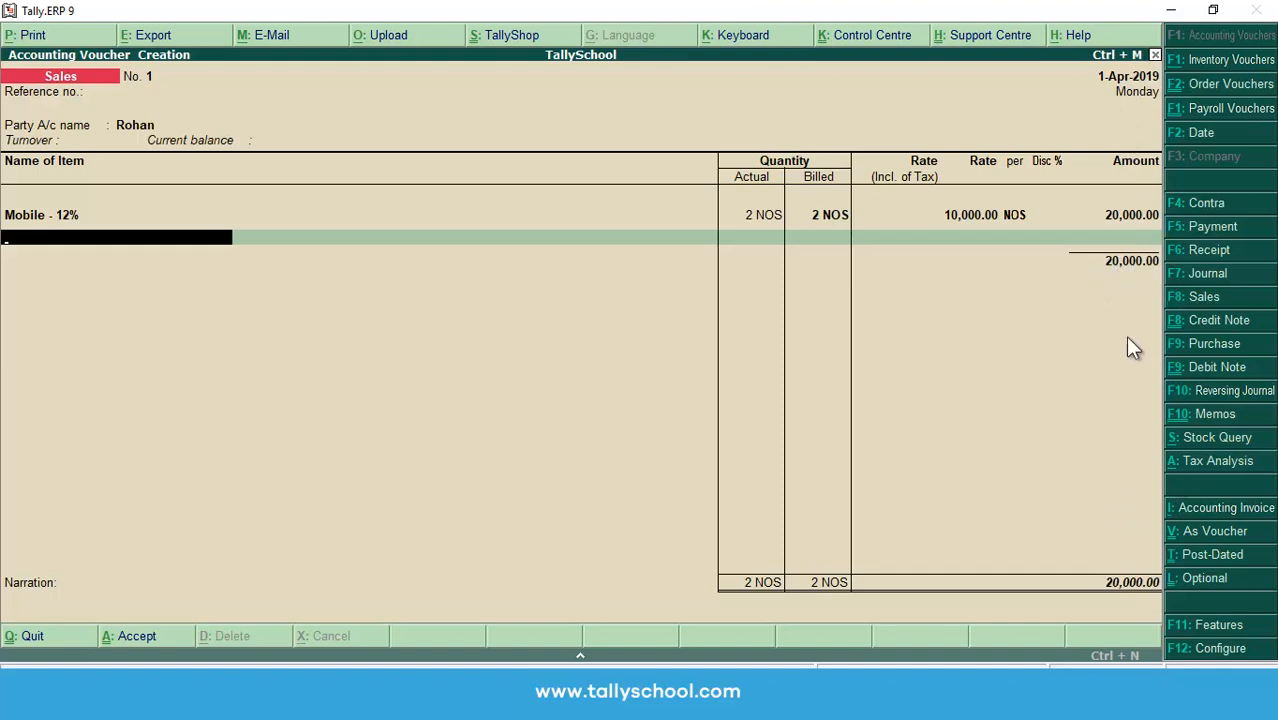
- End the item list and add the CGST and SGST ledgers with their calculated tax amounts
{"action": "key", "text": "Return"}
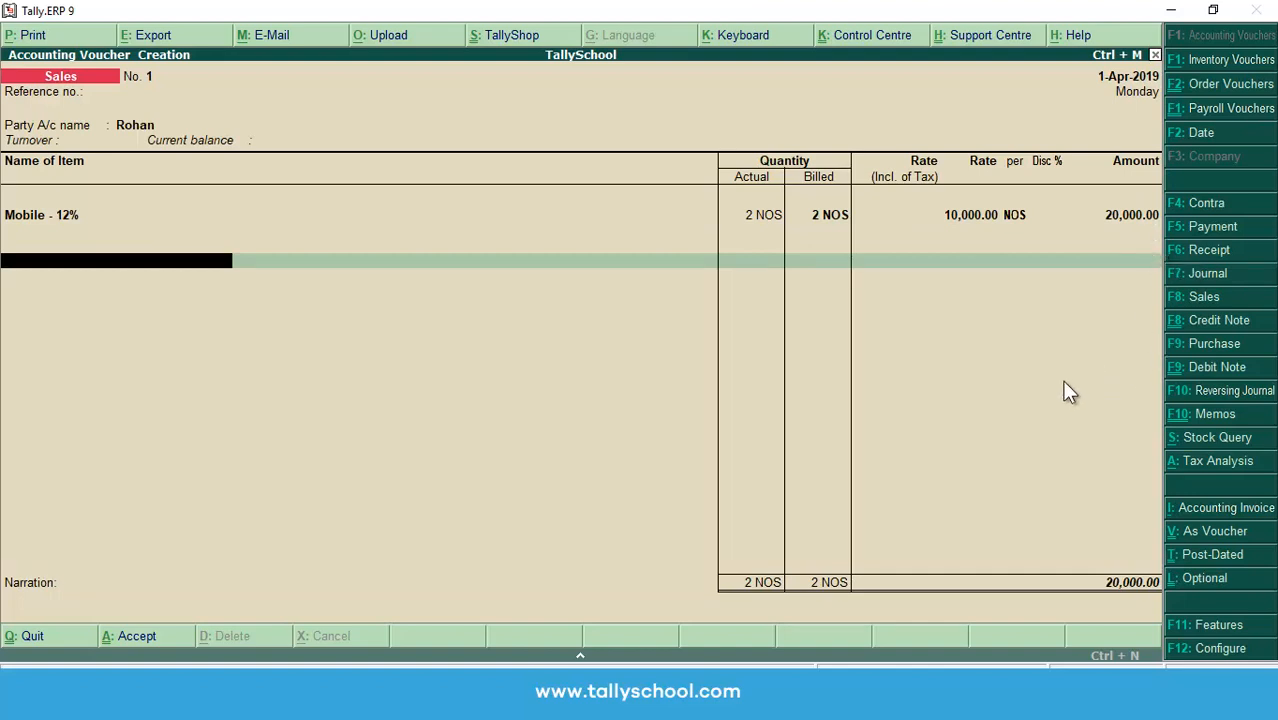
{"action": "type", "text": "C"}
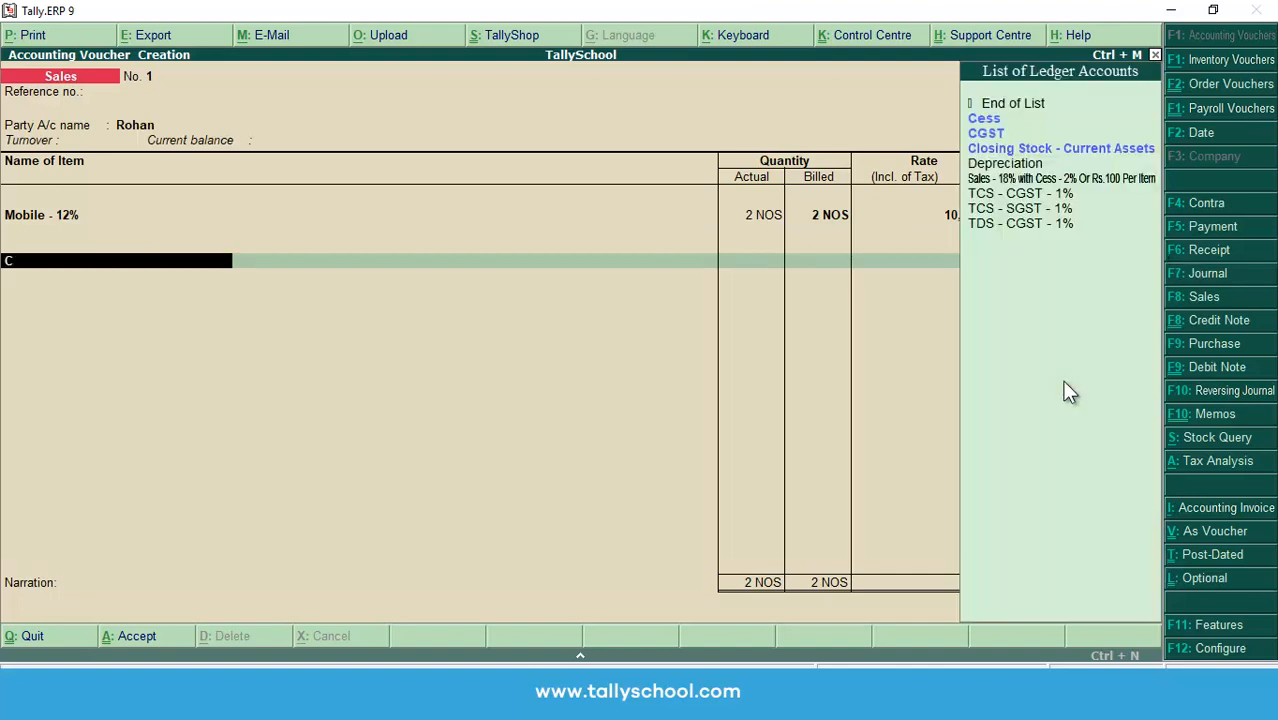
{"action": "type", "text": "s"}
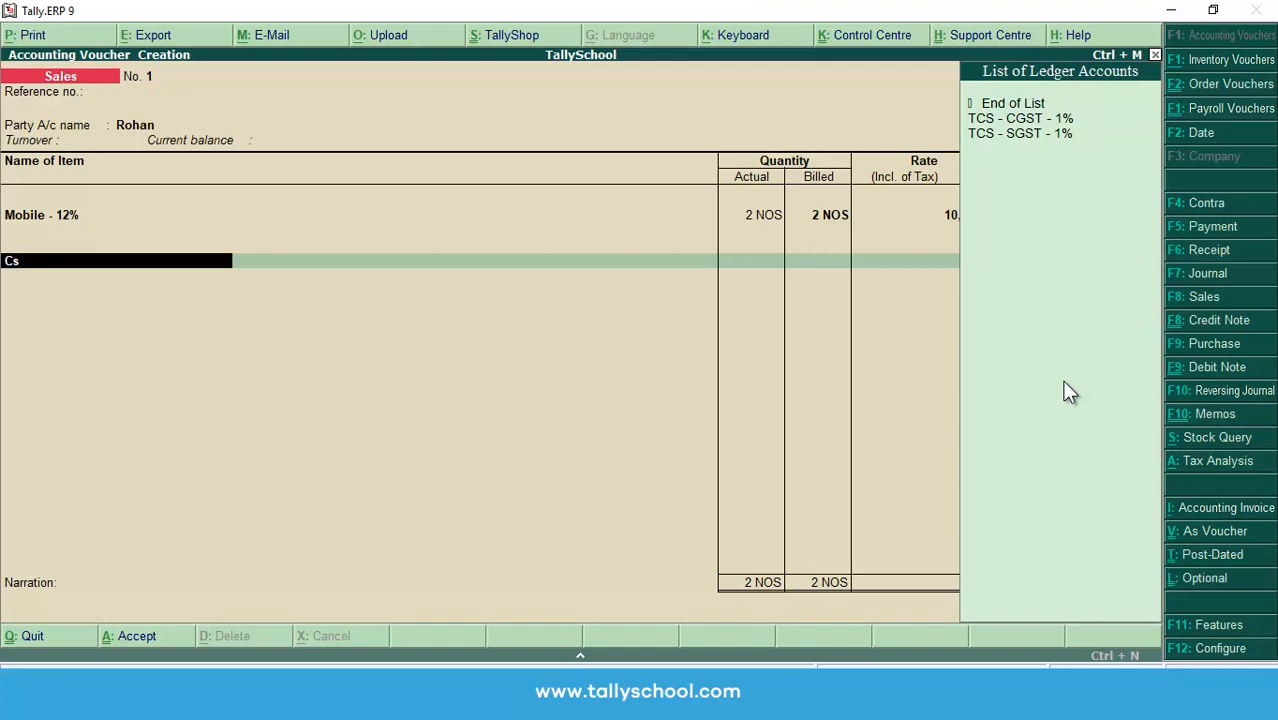
{"action": "key", "text": "BackSpace"}
{"action": "type", "text": "g"}
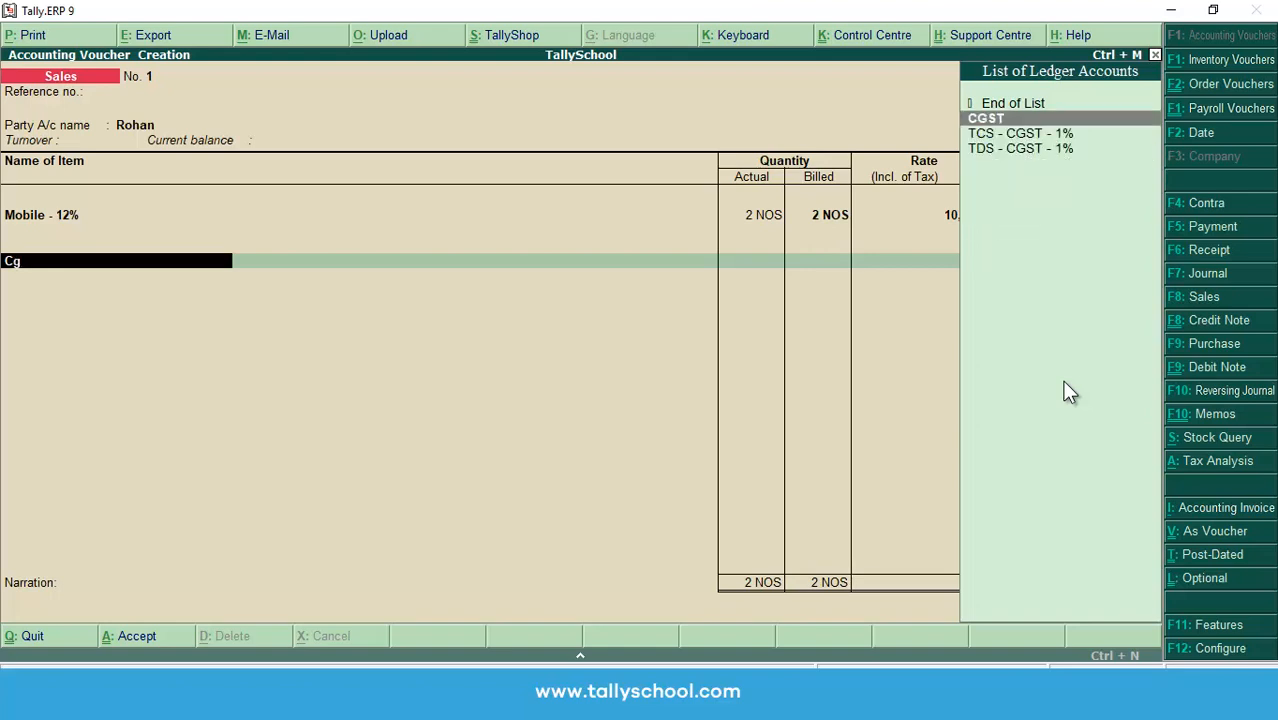
{"action": "key", "text": "Return"}
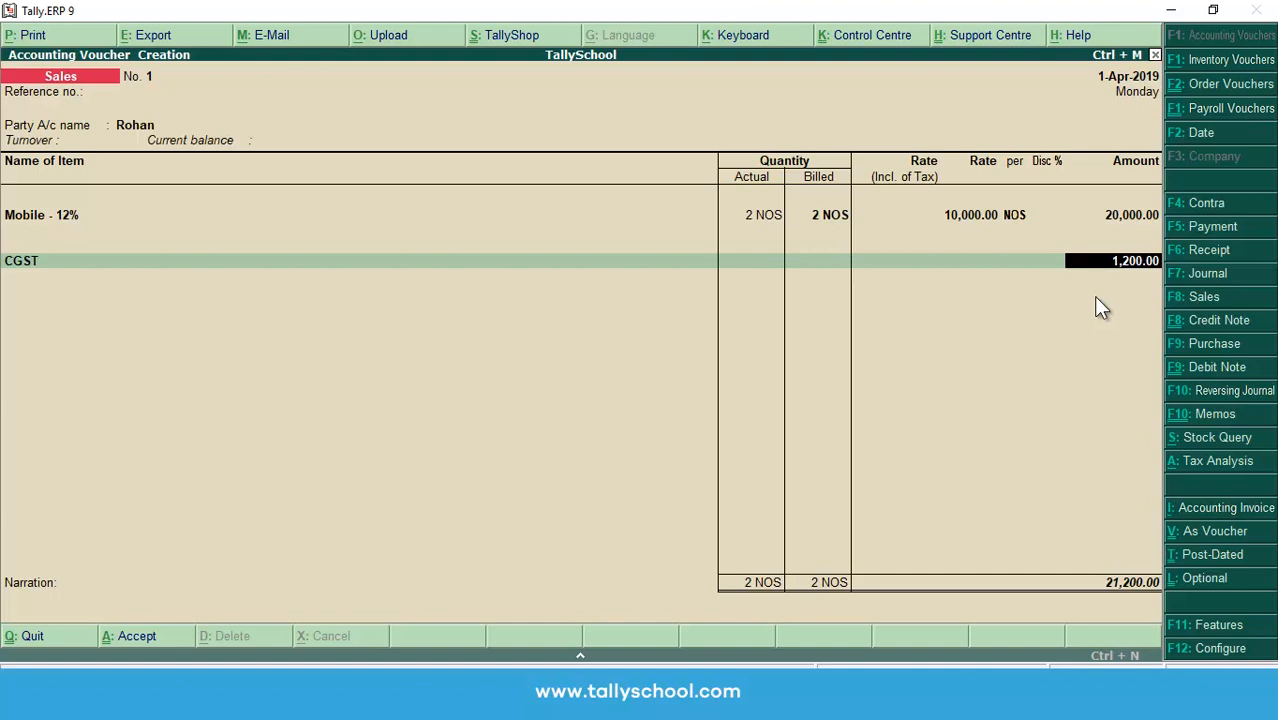
{"action": "key", "text": "Return"}
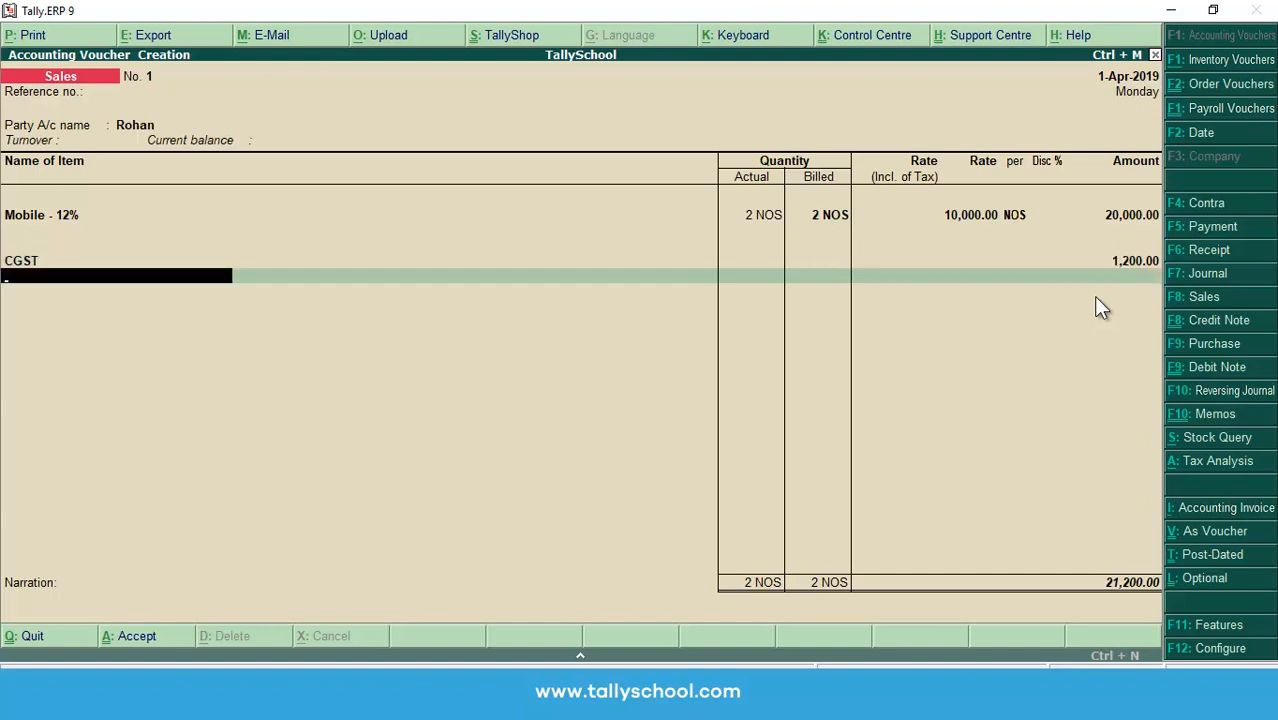
{"action": "type", "text": "Sg"}
{"action": "key", "text": "Return"}
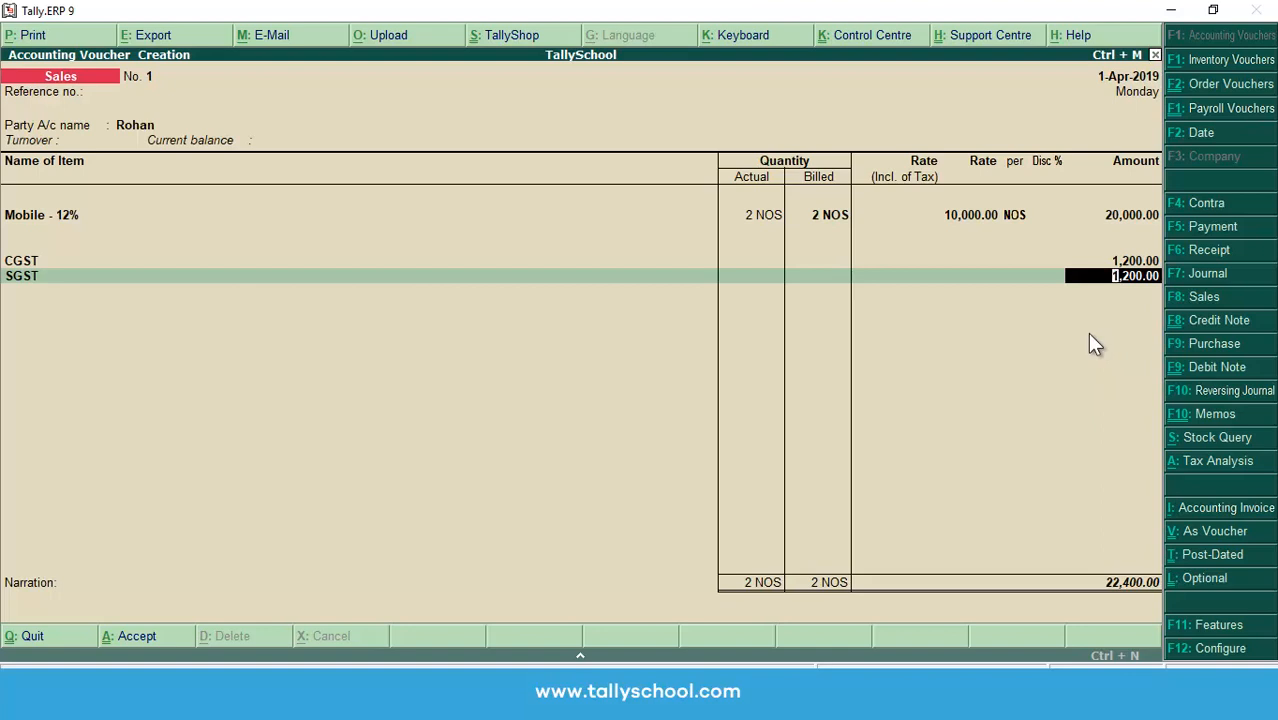
- Examine the detailed tax analysis of the sales voucher, including the central and state tax breakdown
{"action": "left_click", "coordinate": [1221, 462]}
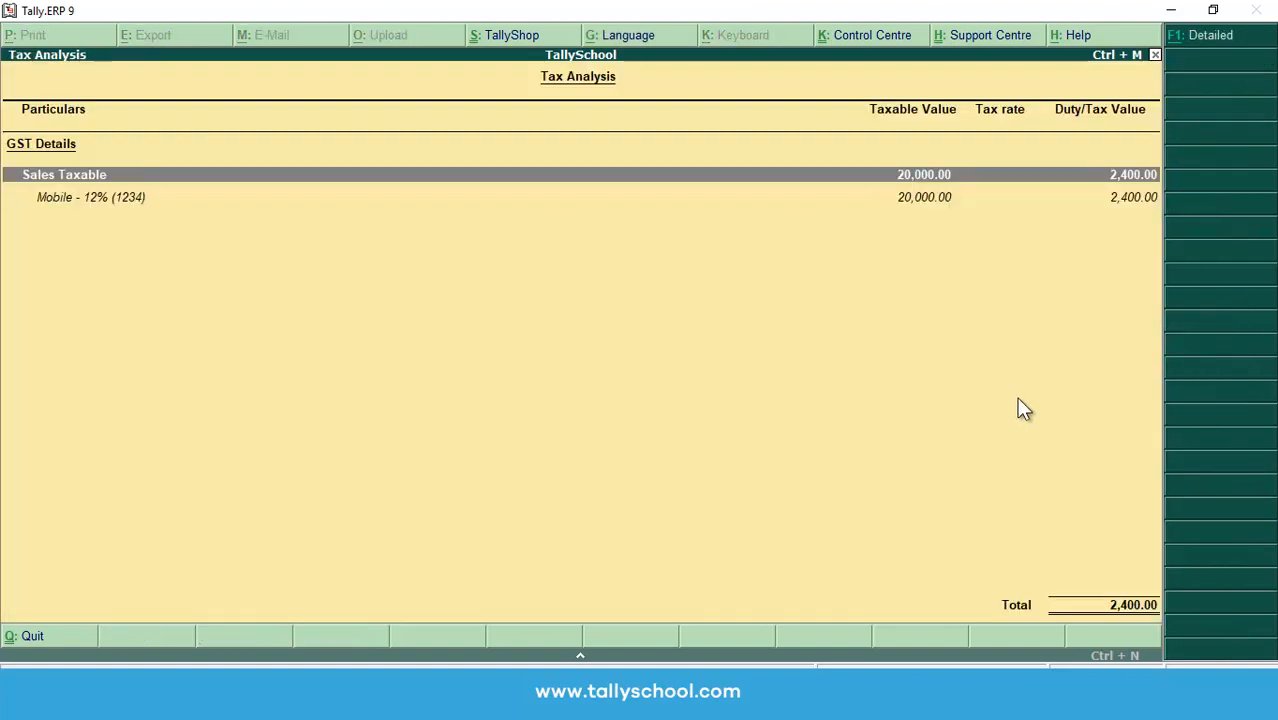
{"action": "left_click", "coordinate": [1238, 40]}
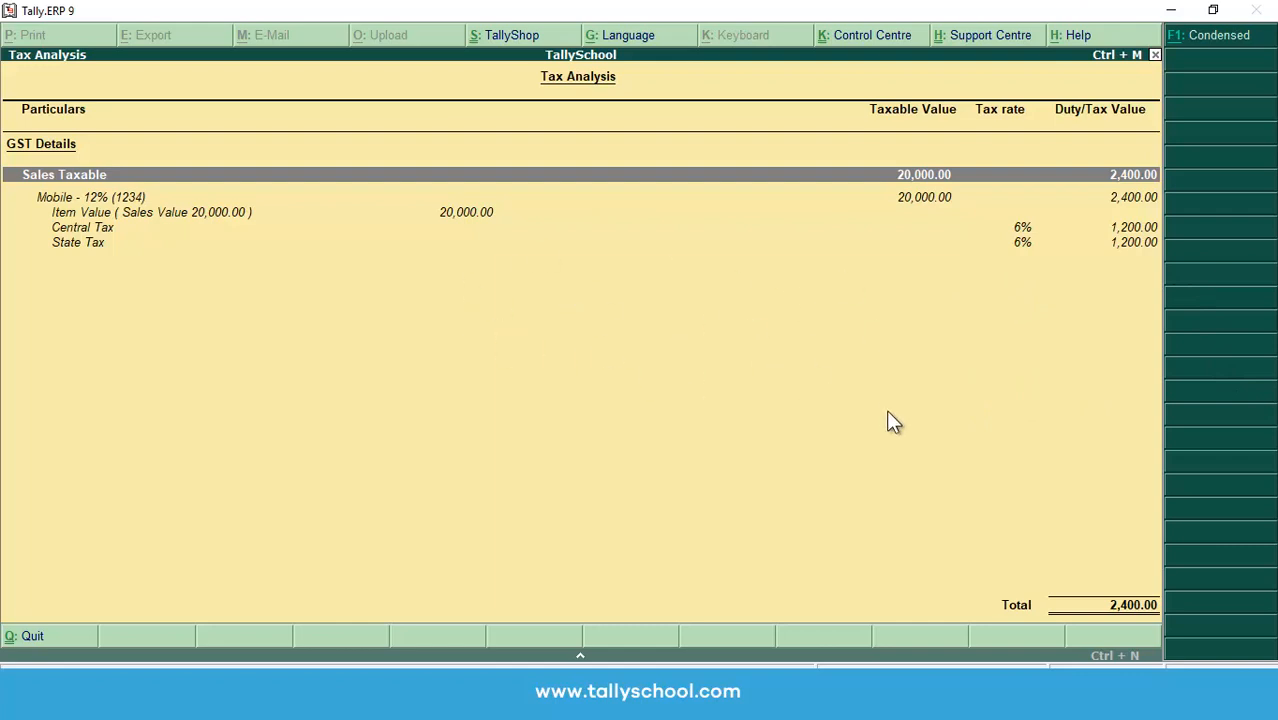
{"action": "key", "text": "Escape"}
- End the ledger list, leave the narration blank and try to save the voucher dated 1-Apr-2019
{"action": "key", "text": "Return"}
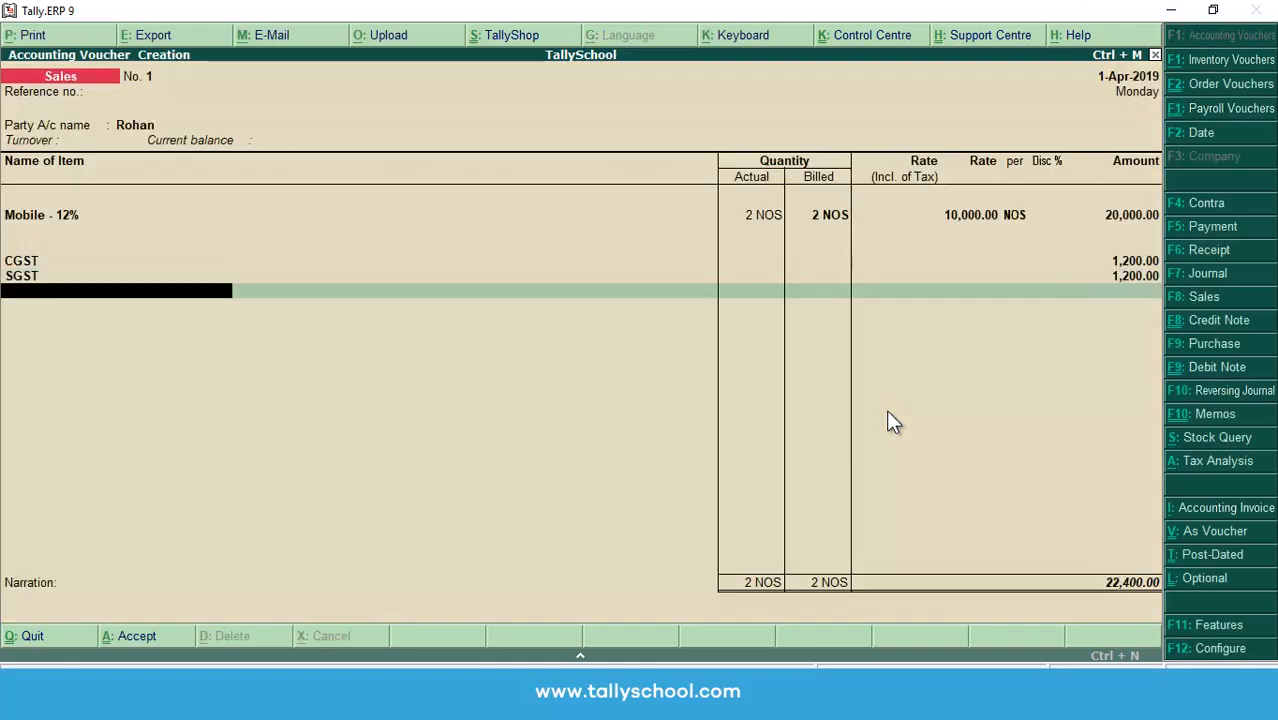
{"action": "key", "text": "Return"}
{"action": "key", "text": "Return"}
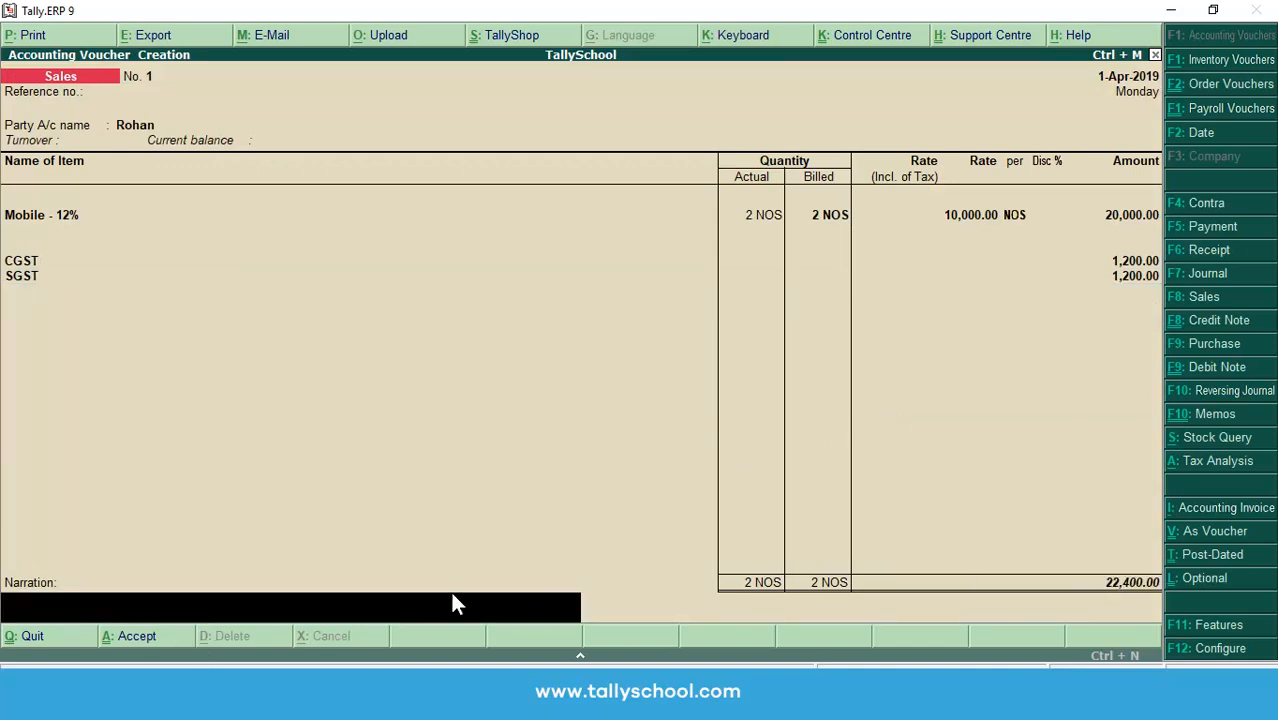
{"action": "key", "text": "Return"}
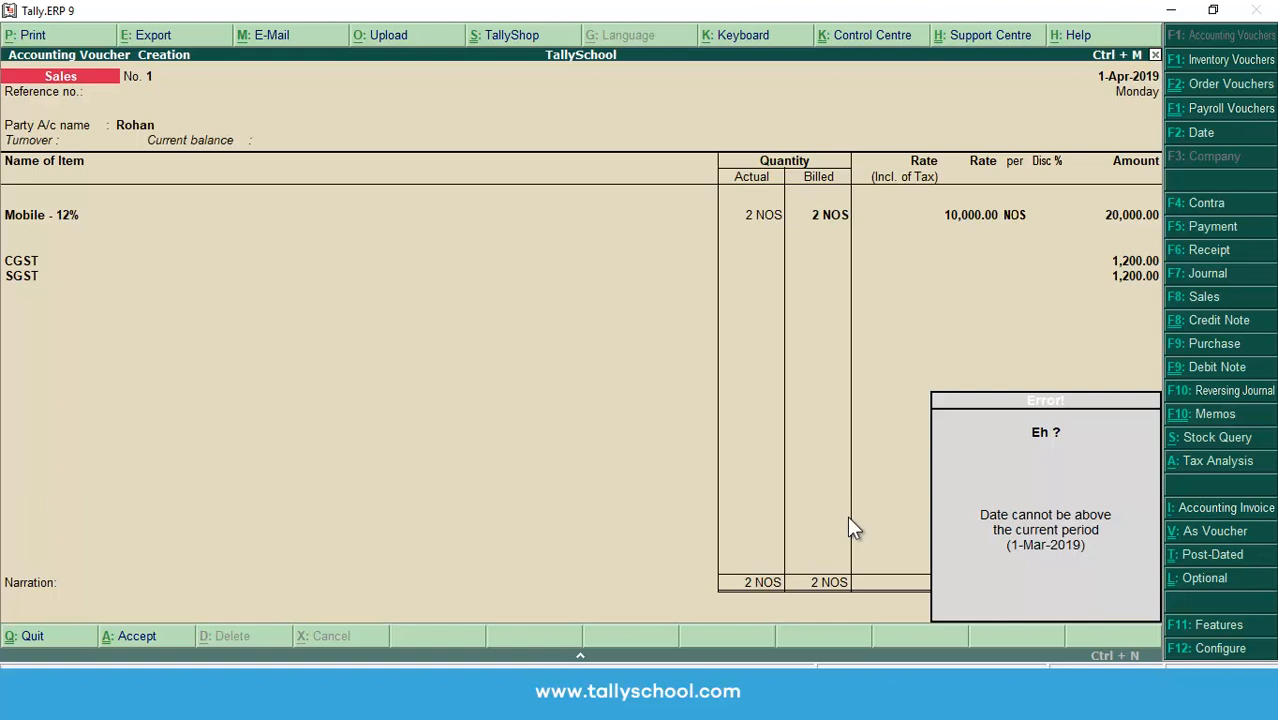
- Set the sales voucher's date to 1-Mar-2019 and leave the reference number blank
{"action": "key", "text": "Escape"}
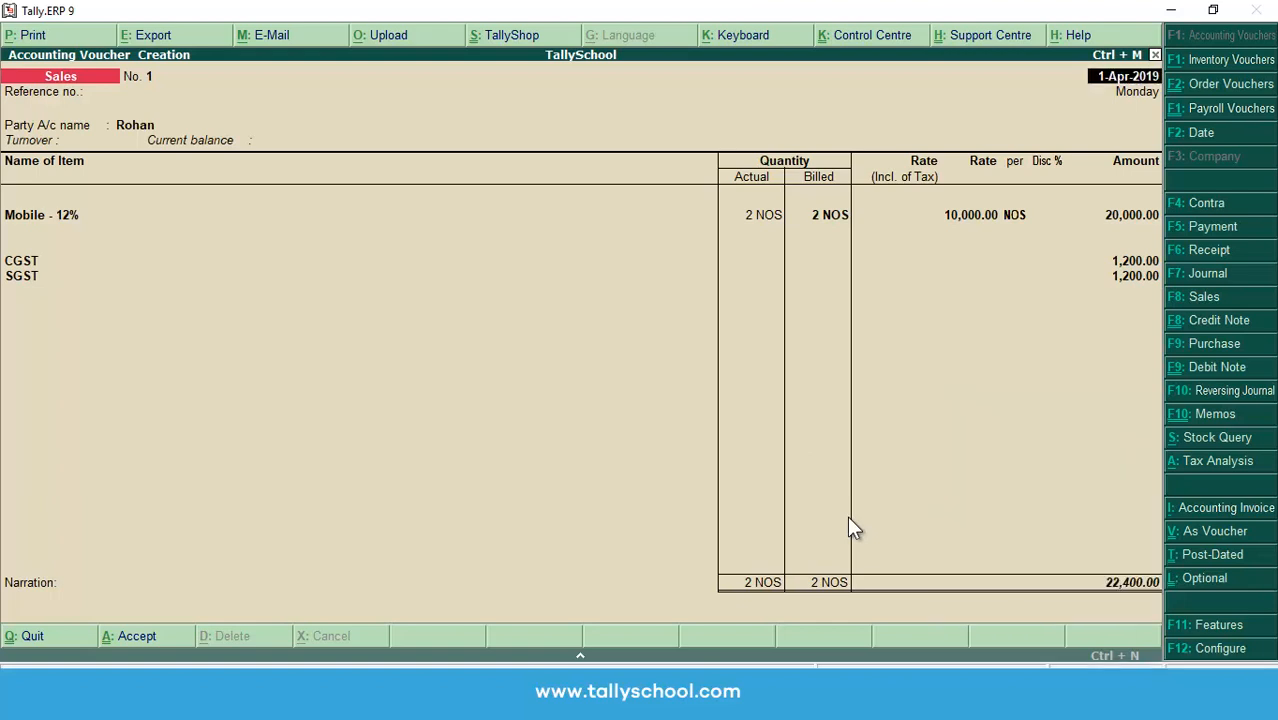
{"action": "type", "text": "1-3"}
{"action": "key", "text": "Return"}
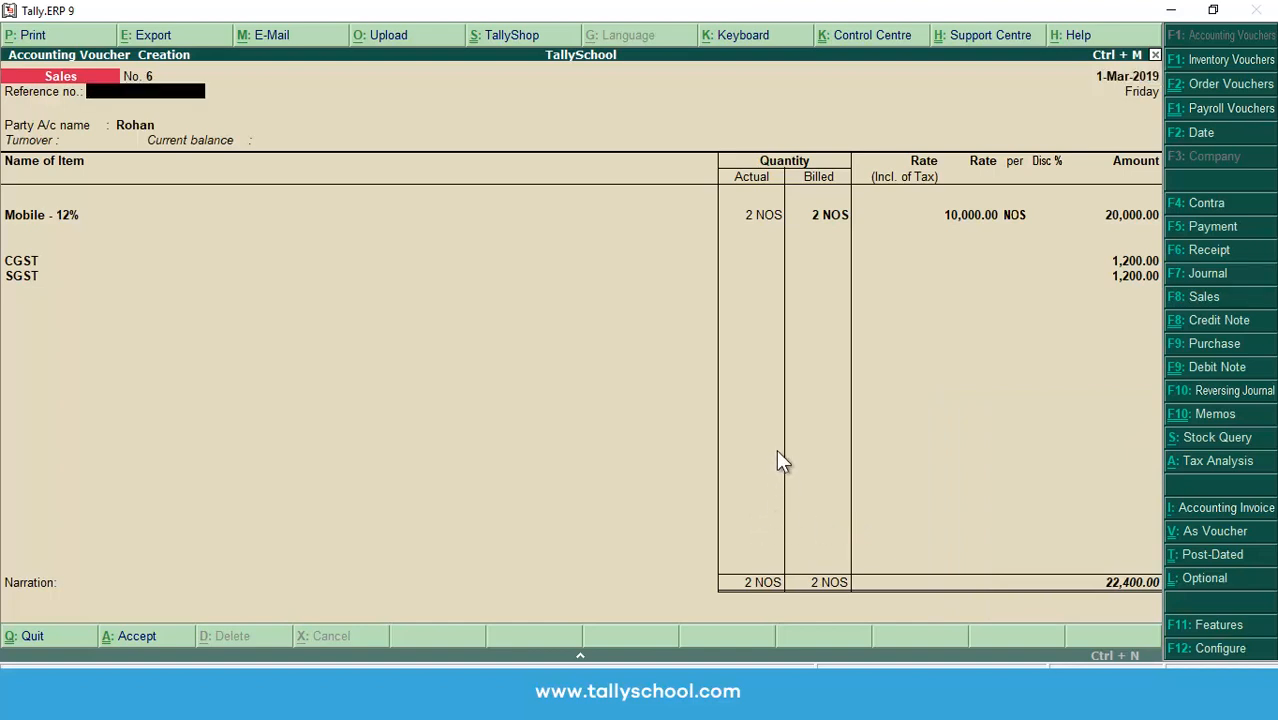
{"action": "key", "text": "Return"}
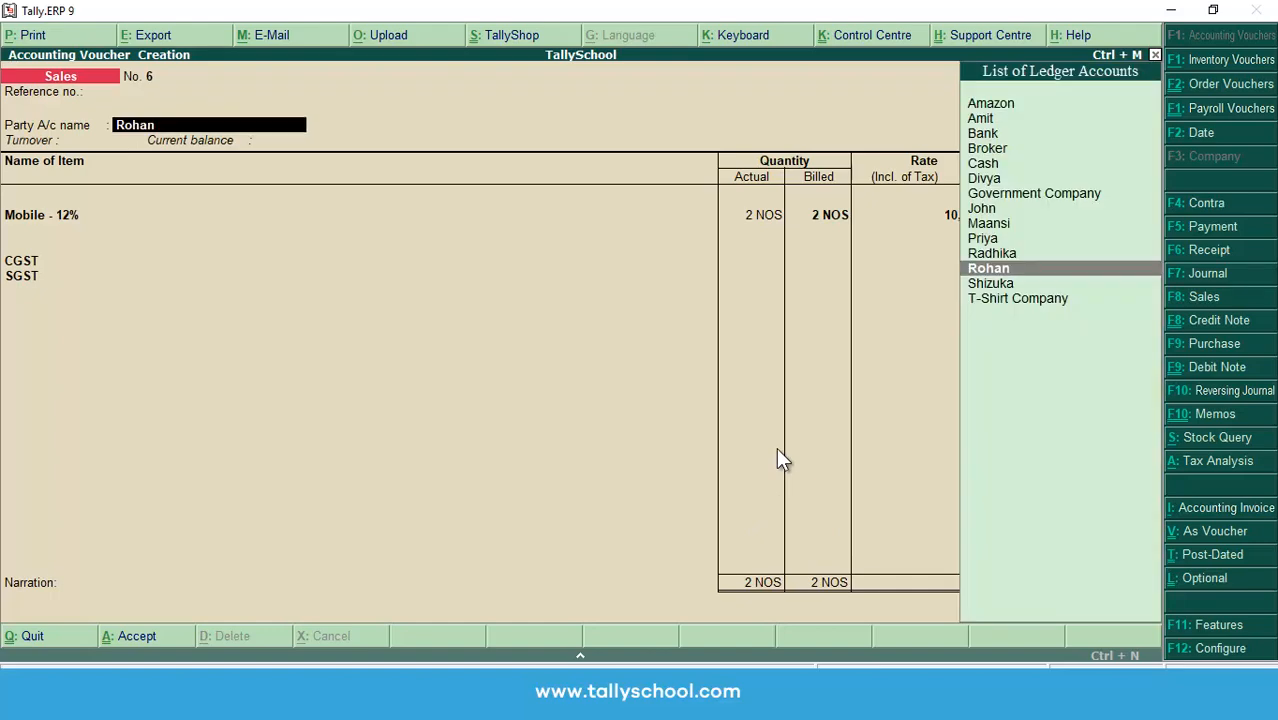
- Keep the existing party details and the Mobile - 12% item allocation with tracking number Not Applicable
{"action": "key", "text": "Return"}
{"action": "key", "text": "ctrl+a"}
{"action": "key", "text": "Return"}
{"action": "key", "text": "Return"}
{"action": "key", "text": "Return"}
{"action": "key", "text": "Return"}
{"action": "key", "text": "Return"}
{"action": "key", "text": "Return"}
{"action": "key", "text": "Return"}
{"action": "key", "text": "Return"}
{"action": "key", "text": "Return"}
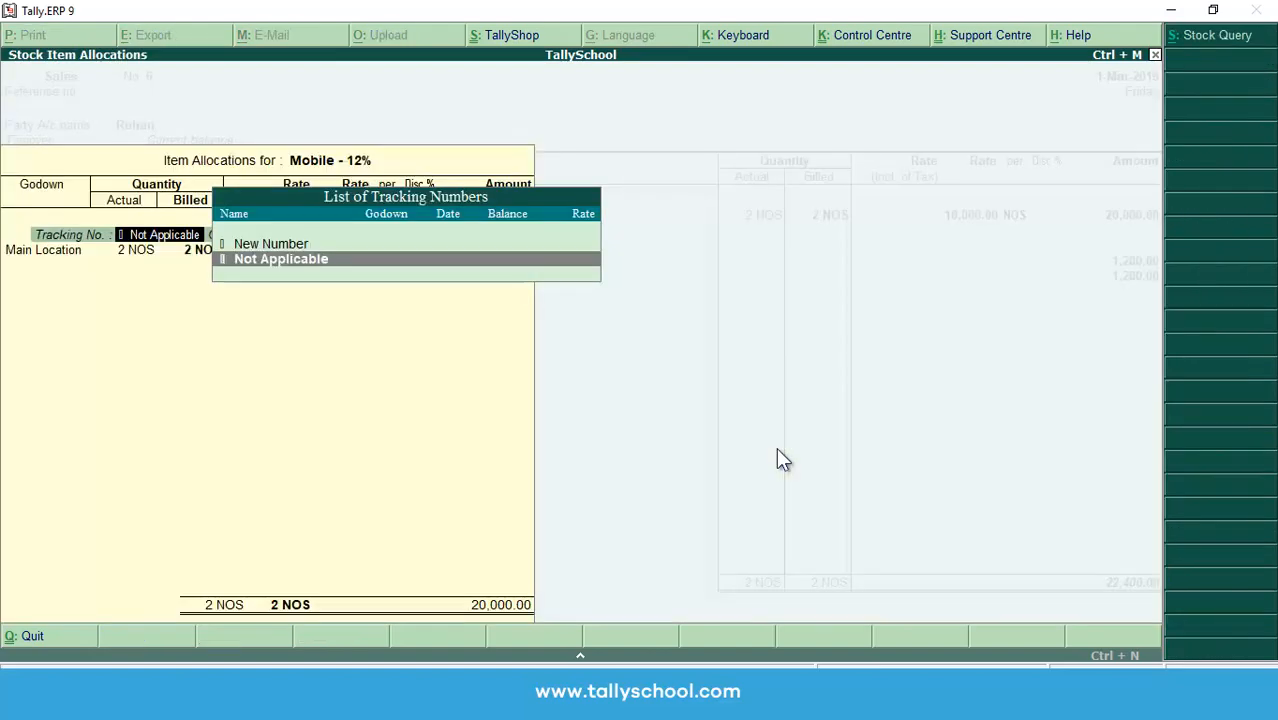
{"action": "key", "text": "Return"}
{"action": "key", "text": "Return"}
{"action": "key", "text": "Return"}
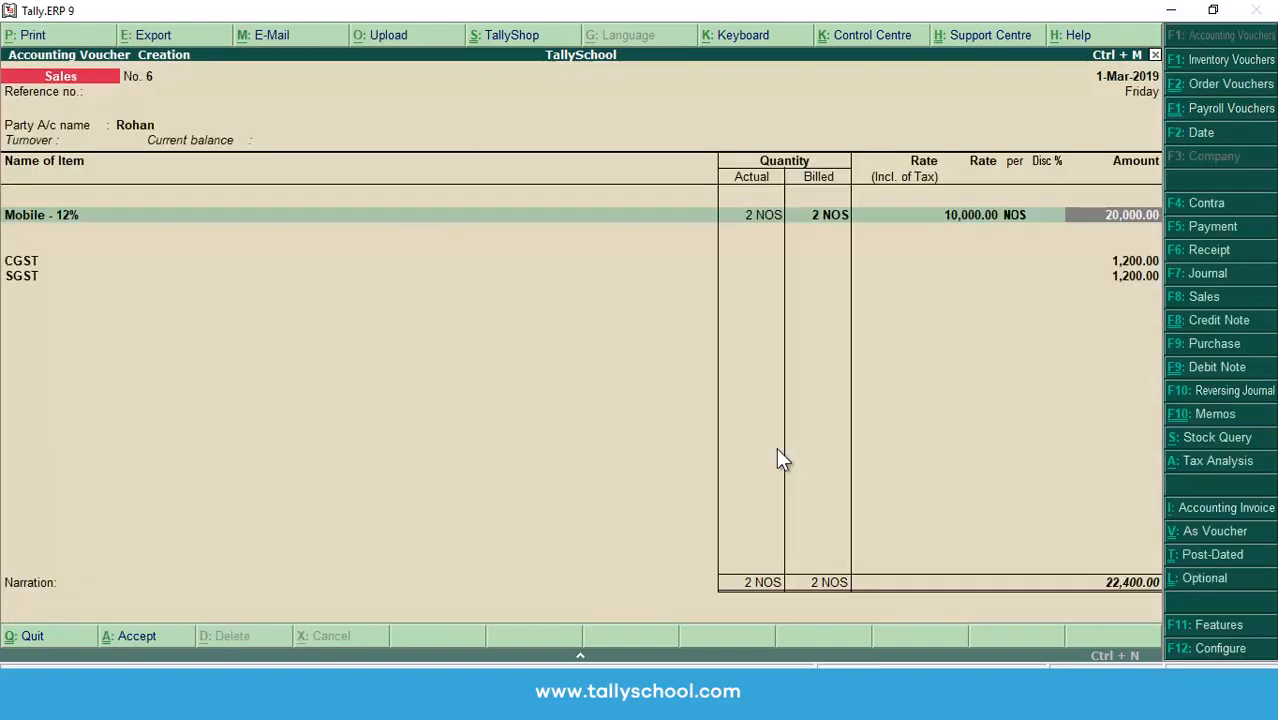
- Keep the CGST and SGST lines, leave the narration blank and save the sales voucher
{"action": "key", "text": "Return"}
{"action": "key", "text": "Return"}
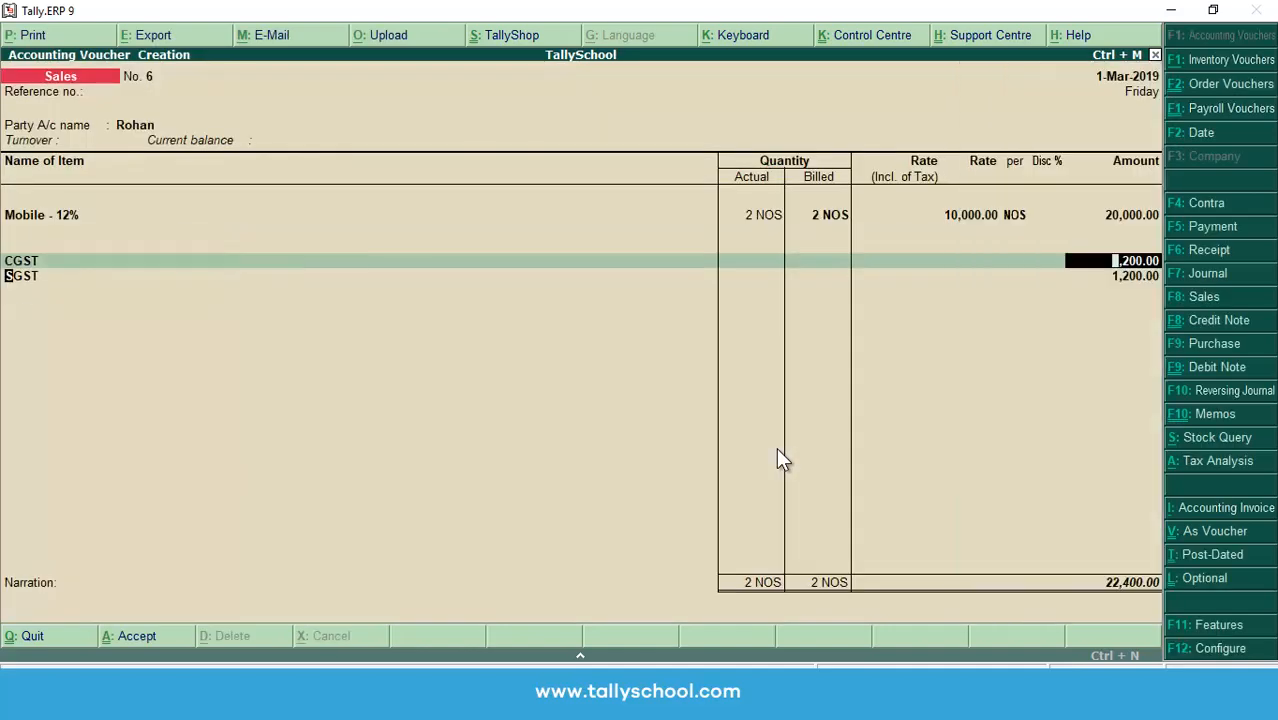
{"action": "key", "text": "Return"}
{"action": "key", "text": "Return"}
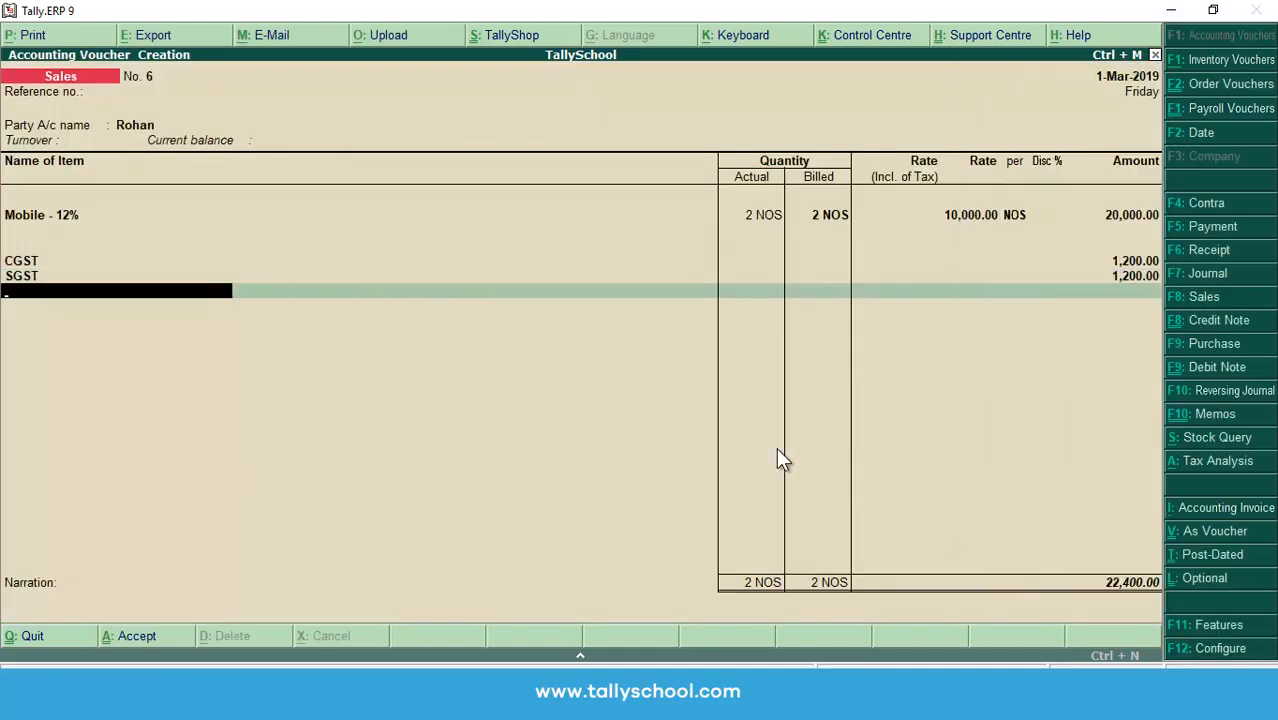
{"action": "key", "text": "Return"}
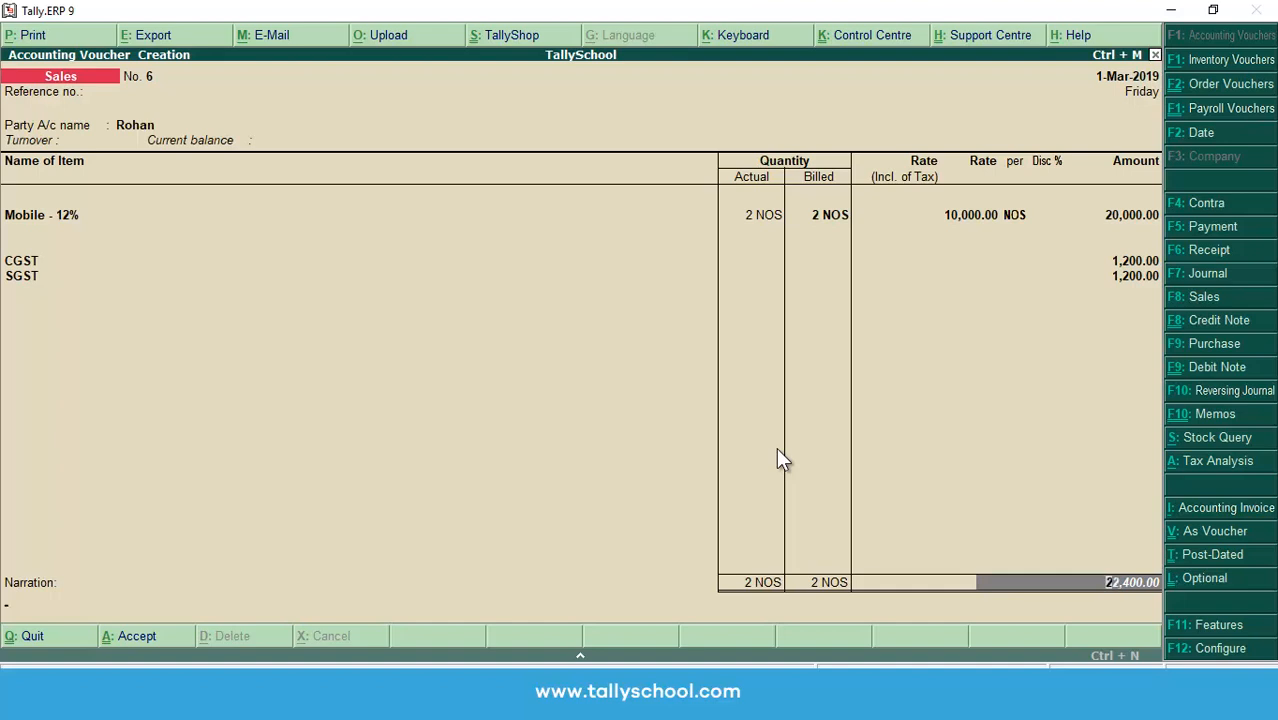
{"action": "key", "text": "Return"}
{"action": "key", "text": "Return"}
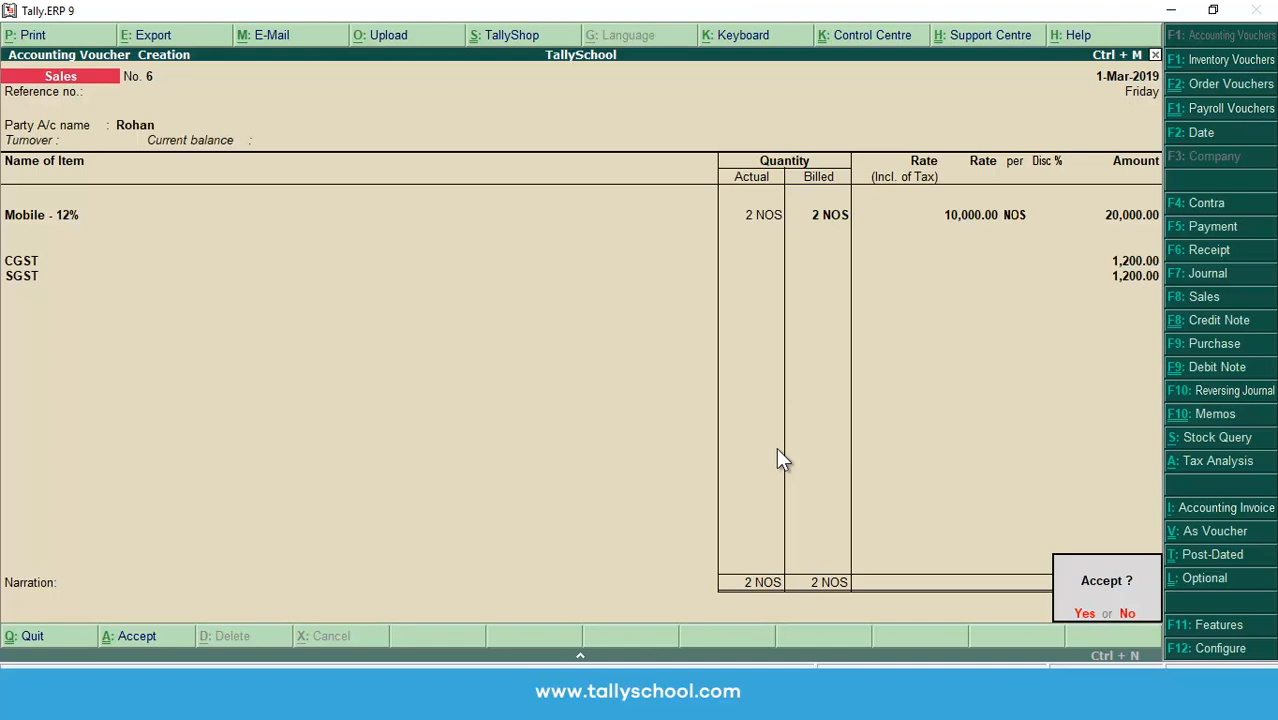
{"action": "key", "text": "Return"}
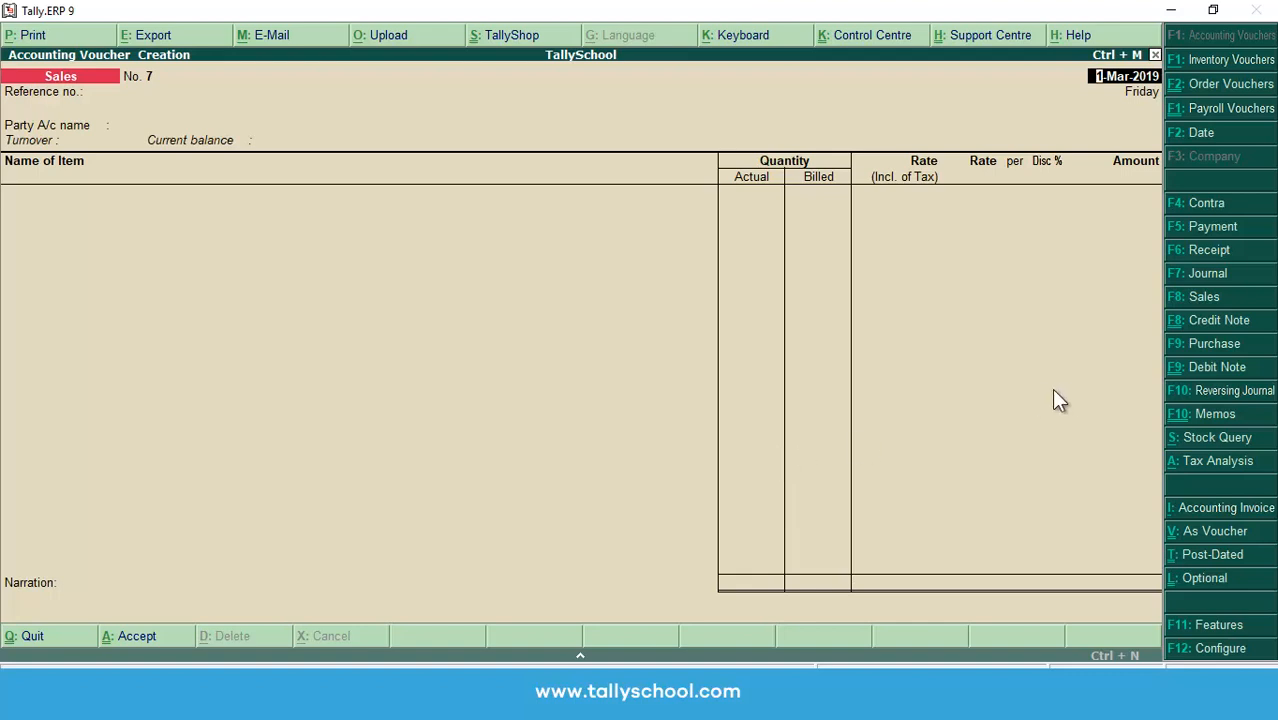
- View the purchase voucher entry screen and return to the Sales voucher type
{"action": "left_click", "coordinate": [1212, 343]}
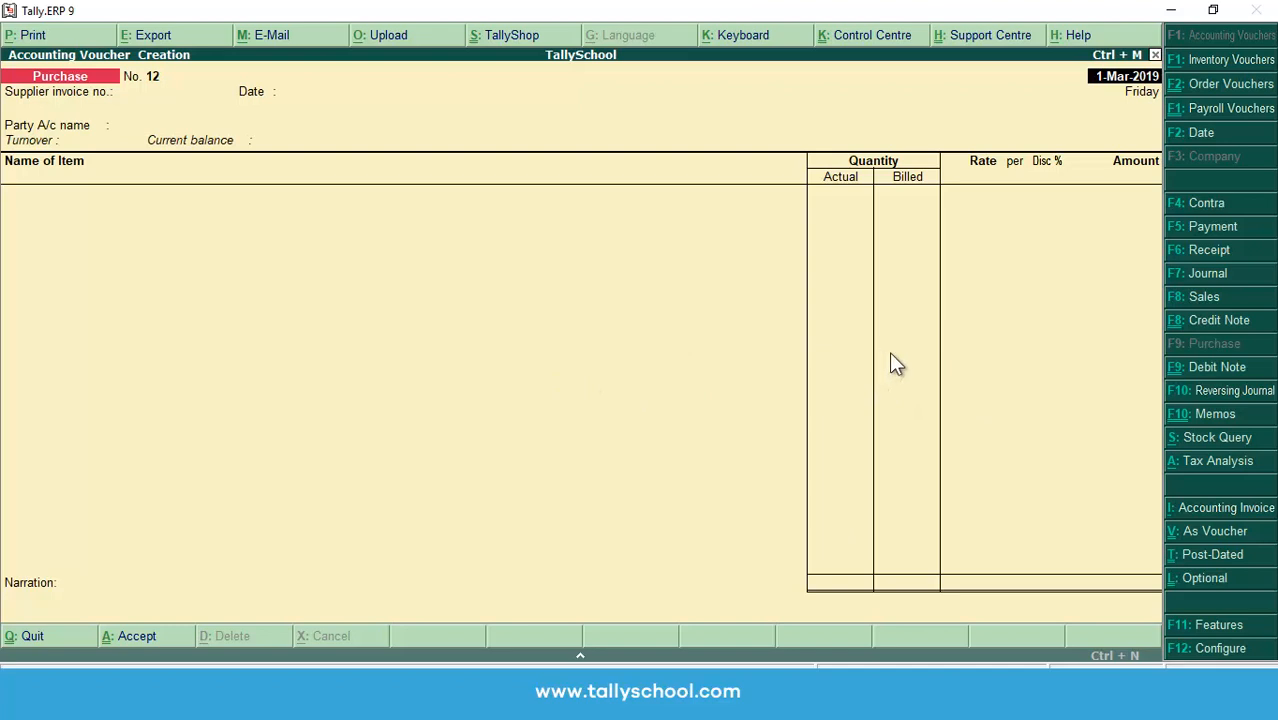
{"action": "left_click", "coordinate": [1220, 296]}
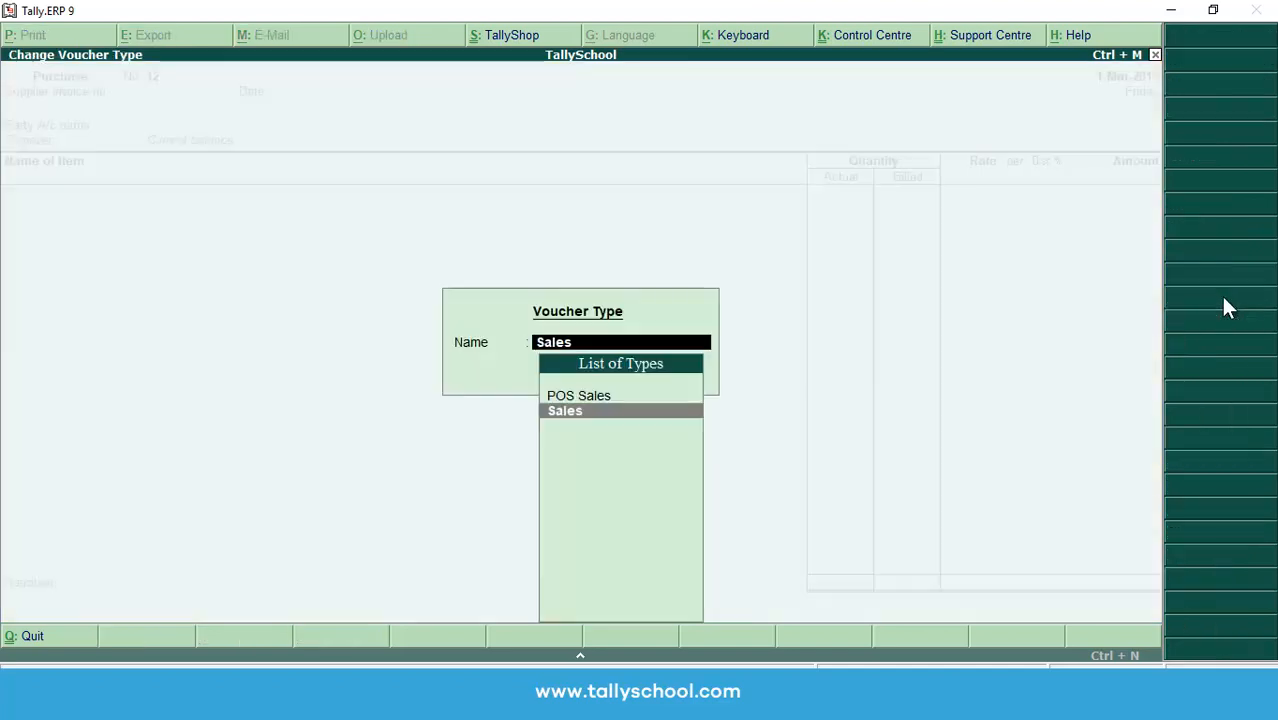
{"action": "key", "text": "Return"}
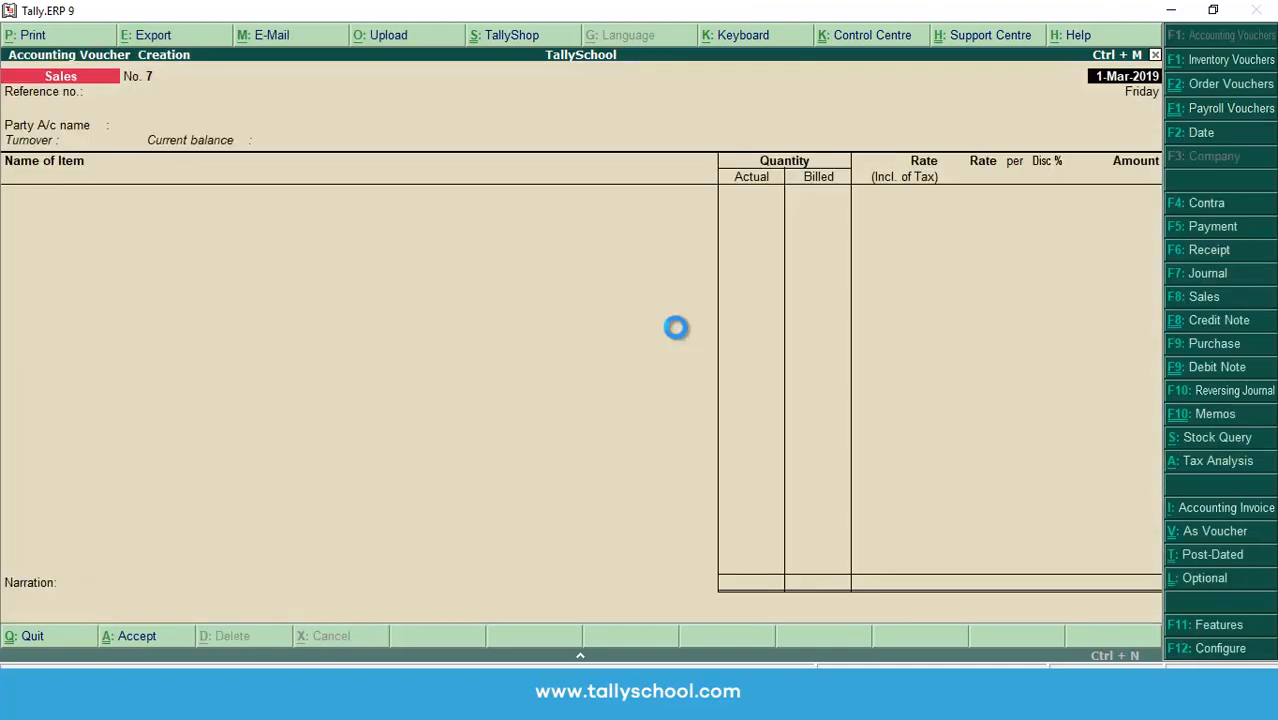
- Reopen the previously saved sales voucher and check its CGST and SGST amounts
{"action": "key", "text": "Page_Up"}
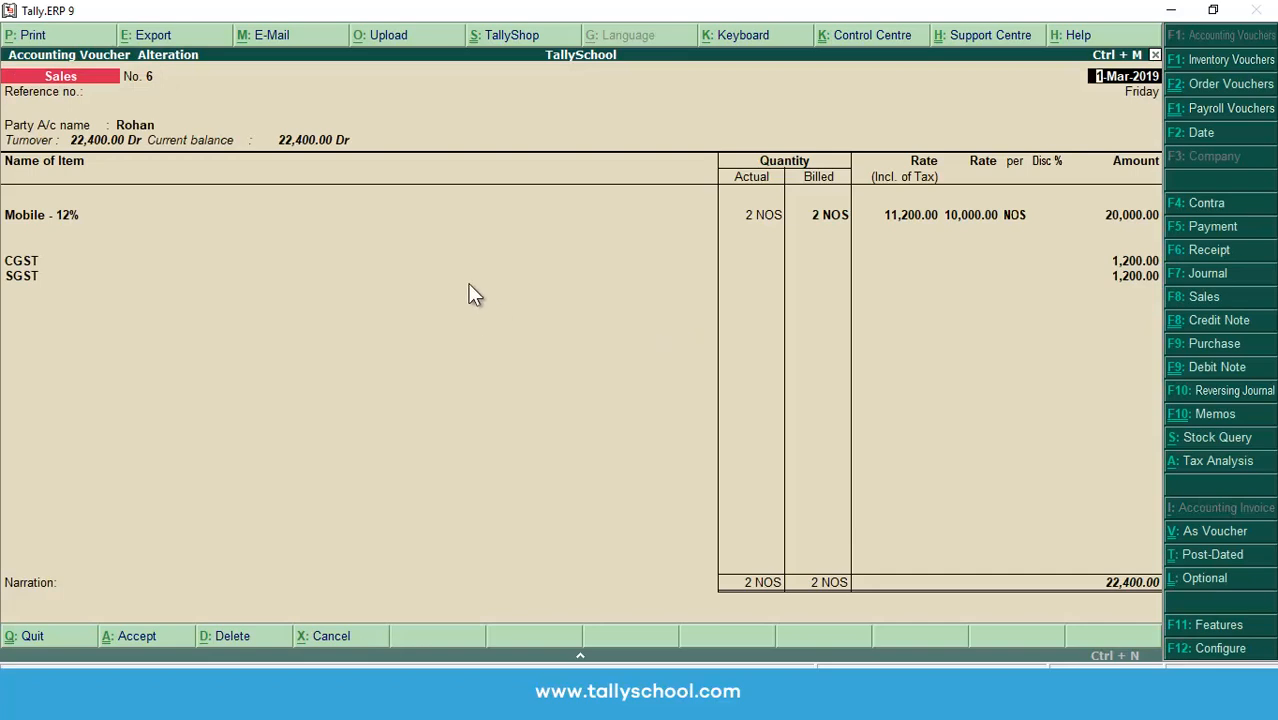
{"action": "left_click", "coordinate": [1133, 261]}
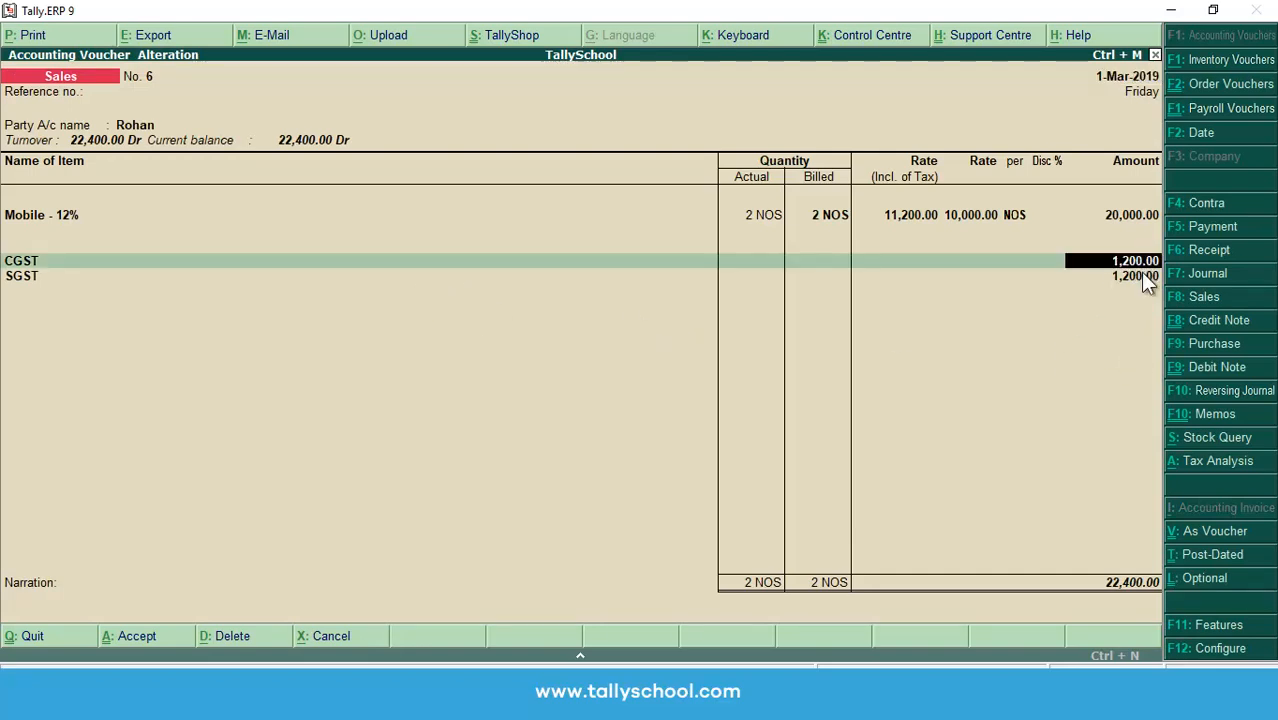
{"action": "left_click", "coordinate": [1140, 274]}
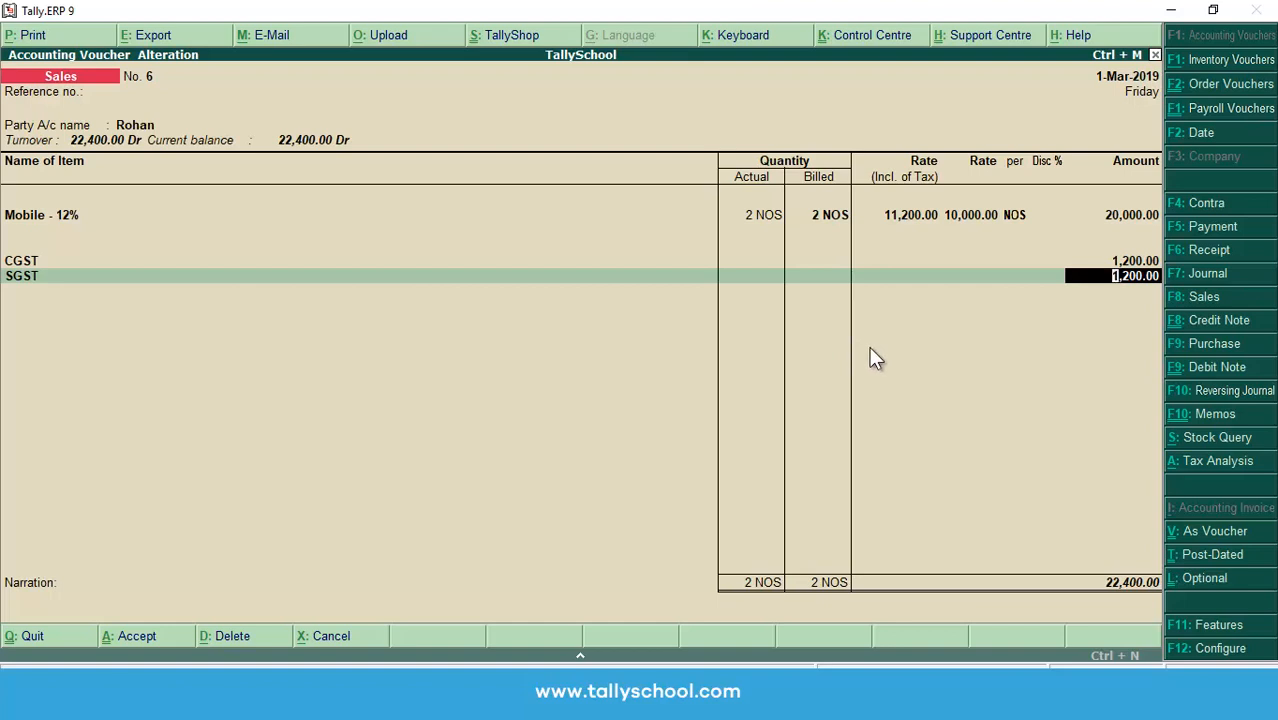
- Open the company's statutory and taxation features and set the option to alter GST details to Yes
{"action": "left_click", "coordinate": [1210, 625]}
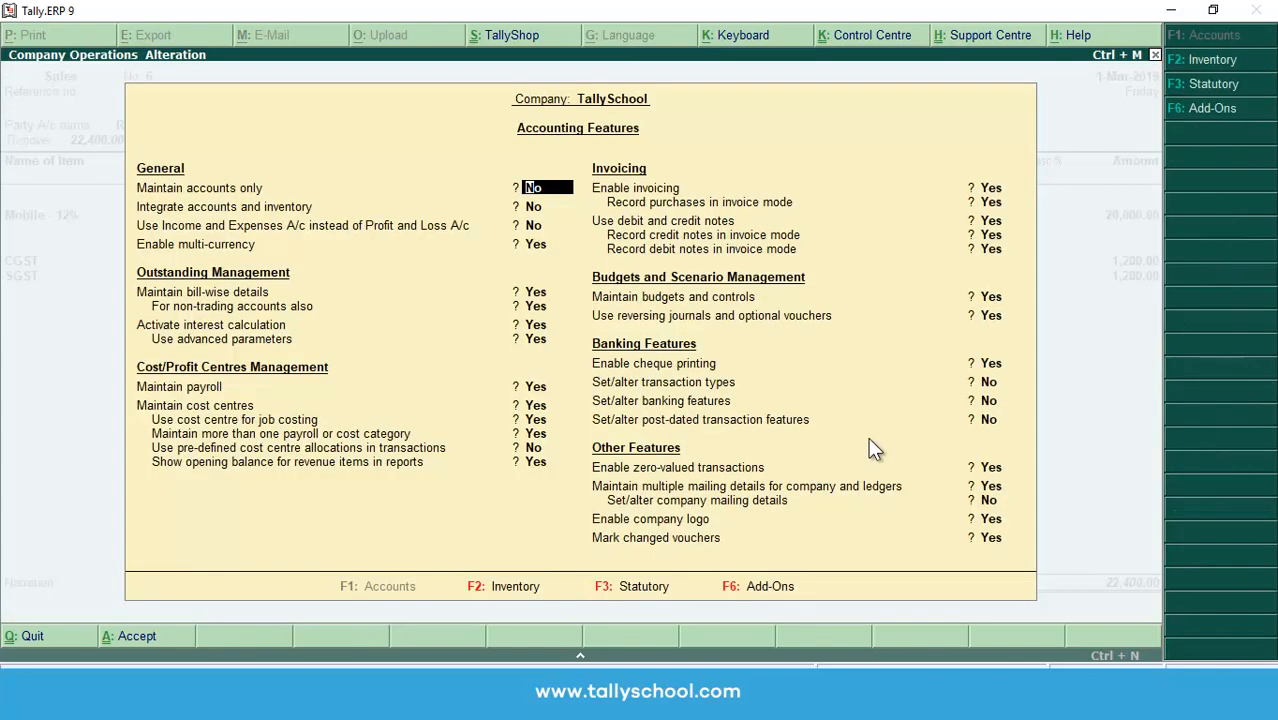
{"action": "left_click", "coordinate": [1215, 84]}
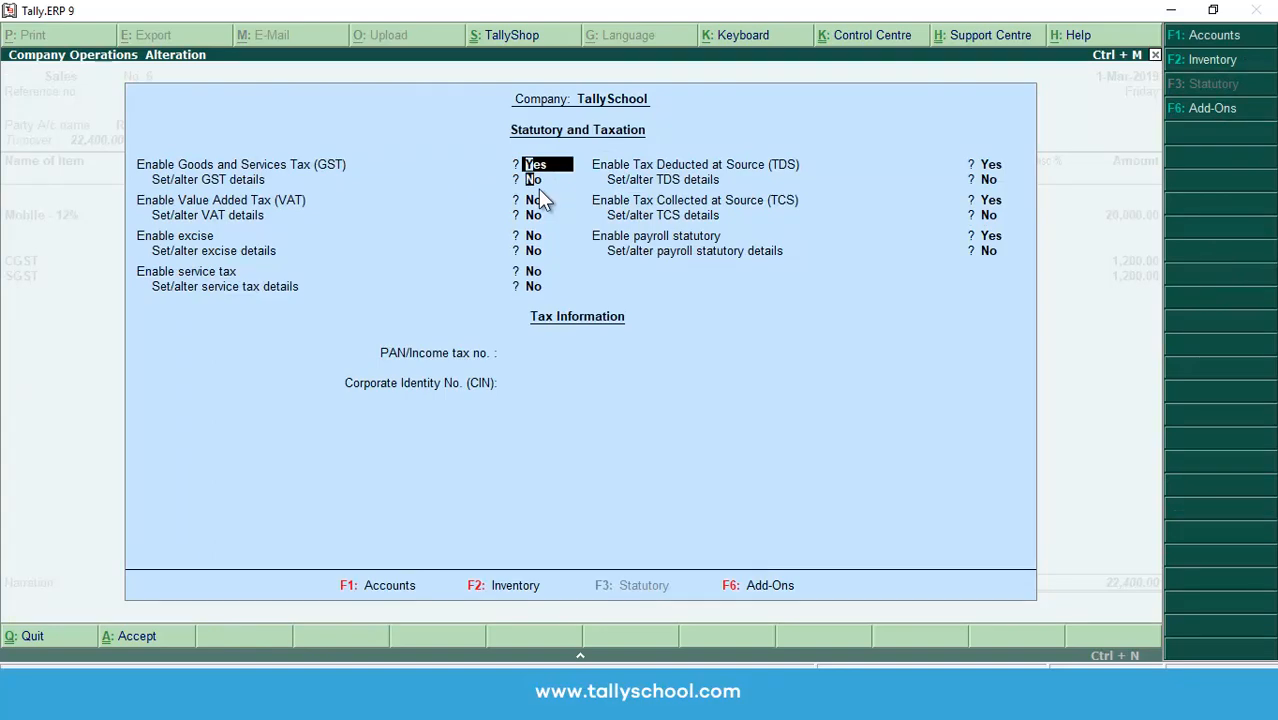
{"action": "key", "text": "Return"}
{"action": "key", "text": "y"}
{"action": "key", "text": "Return"}
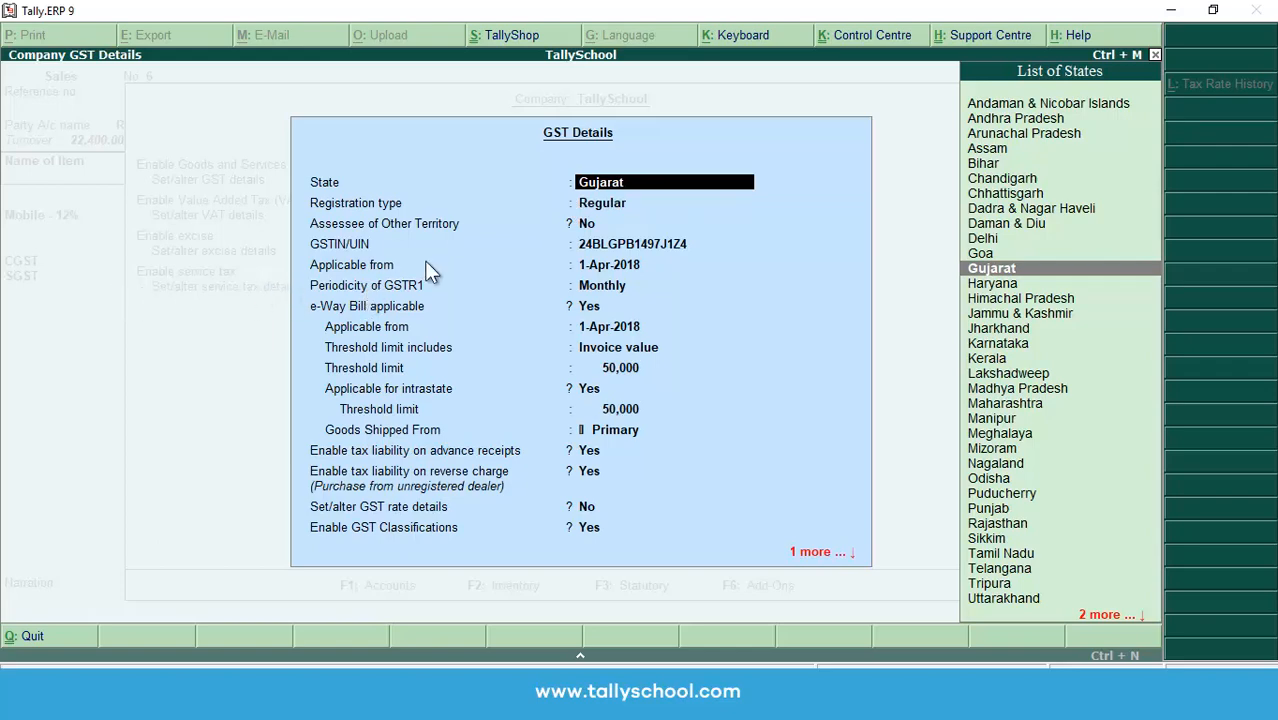
- Go through the company's GST details from the state down to the GST rate details option, keeping every value
{"action": "key", "text": "Return"}
{"action": "key", "text": "Return"}
{"action": "key", "text": "Return"}
{"action": "key", "text": "Return"}
{"action": "key", "text": "Return"}
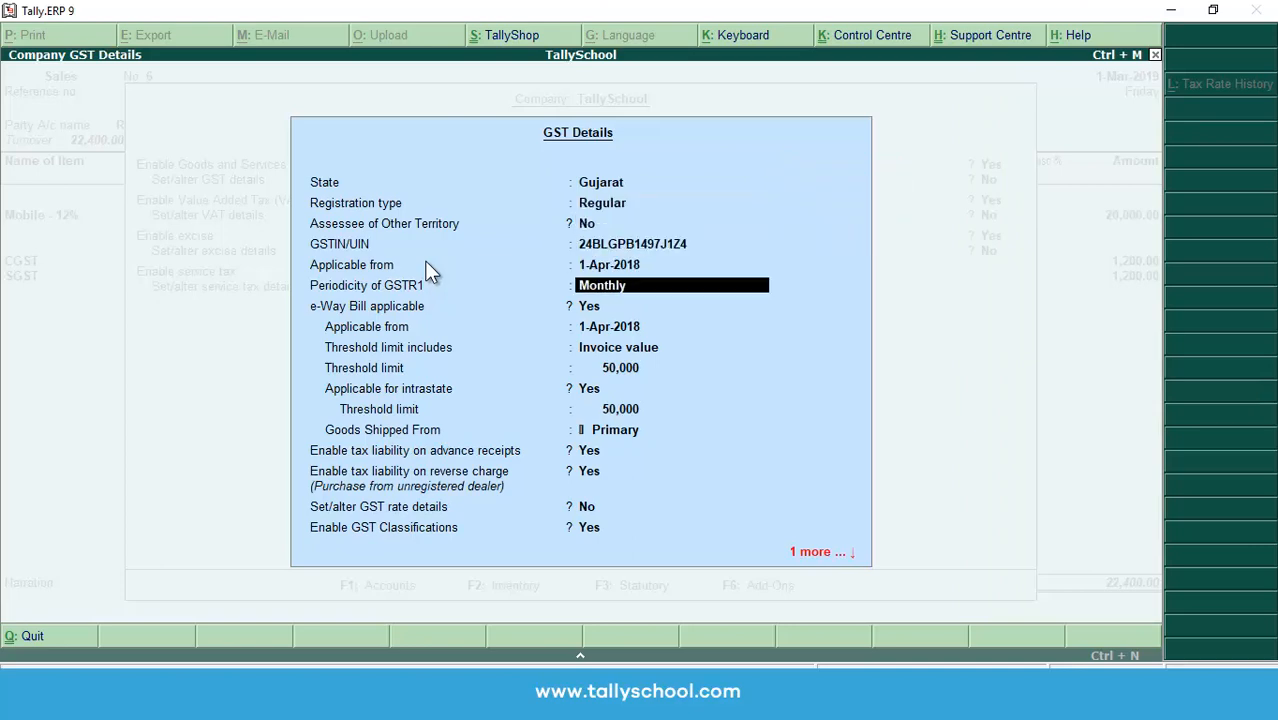
{"action": "key", "text": "Return"}
{"action": "key", "text": "Return"}
{"action": "key", "text": "Return"}
{"action": "key", "text": "Return"}
{"action": "key", "text": "Return"}
{"action": "key", "text": "Return"}
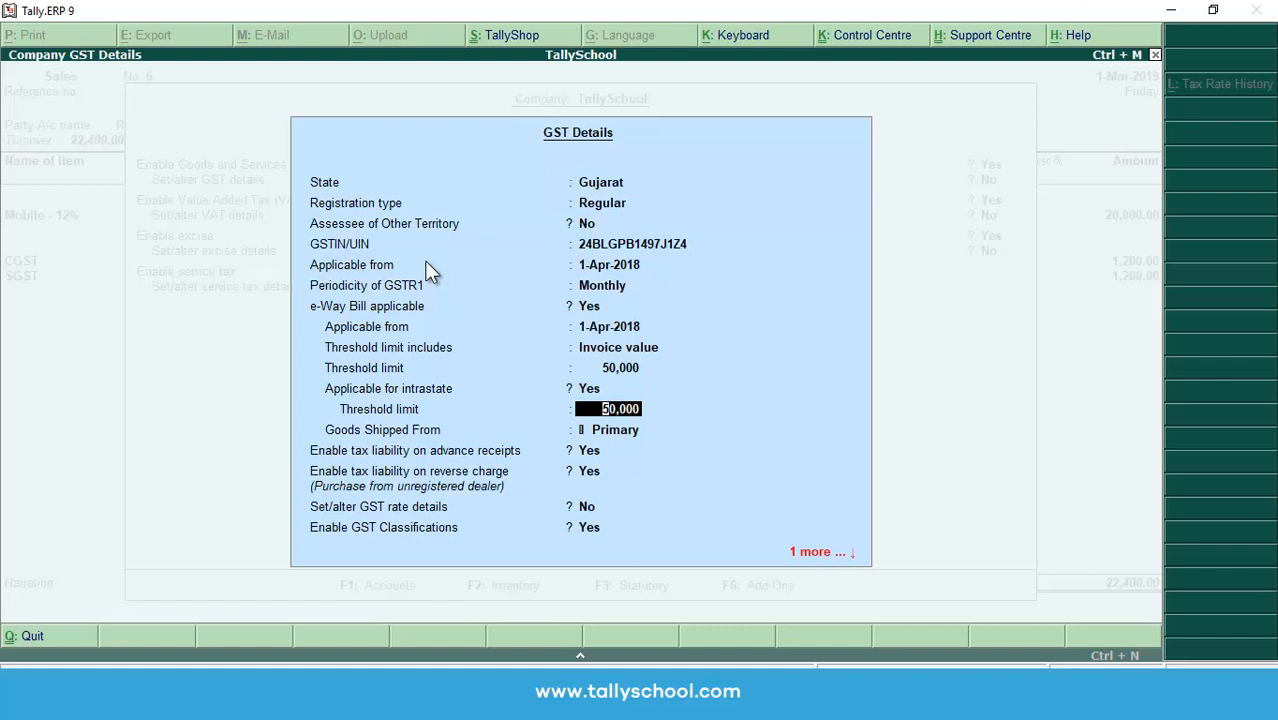
{"action": "key", "text": "Return"}
{"action": "key", "text": "Return"}
{"action": "key", "text": "Return"}
{"action": "key", "text": "Return"}
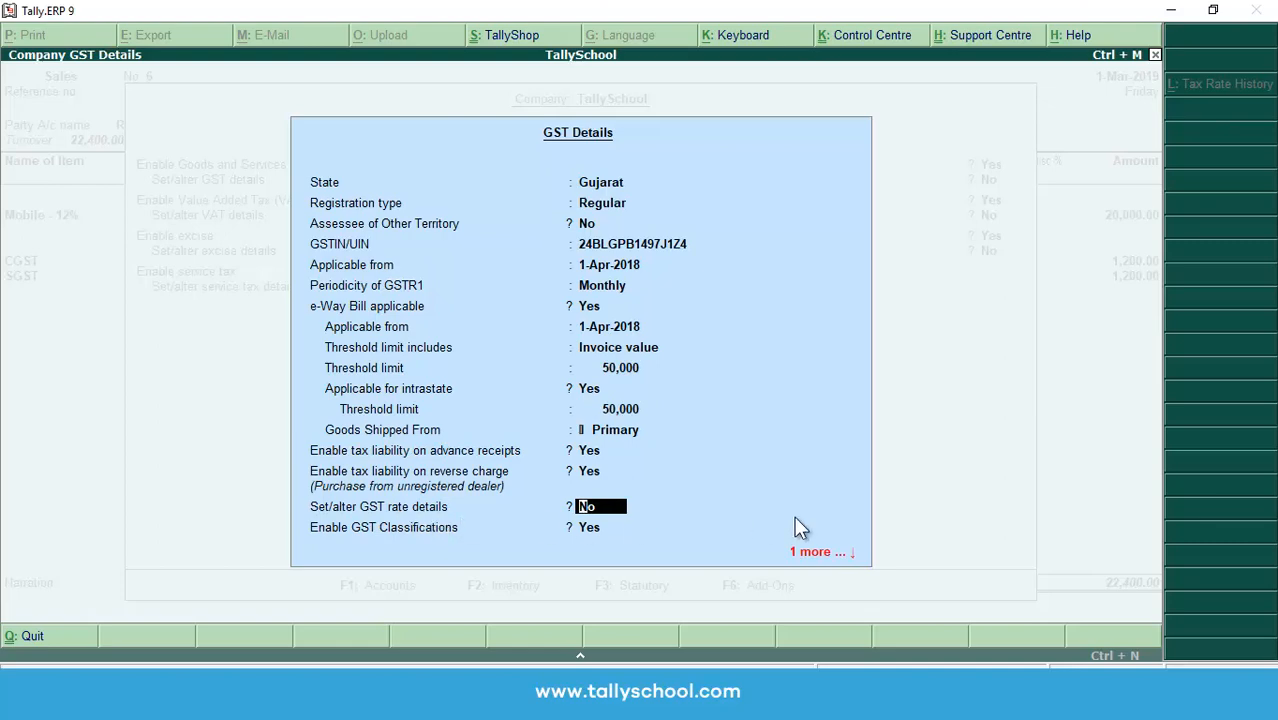
- View the company-level GST rate details, leave them unfilled and accept the statutory features to return to the voucher
{"action": "type", "text": "y"}
{"action": "key", "text": "Return"}
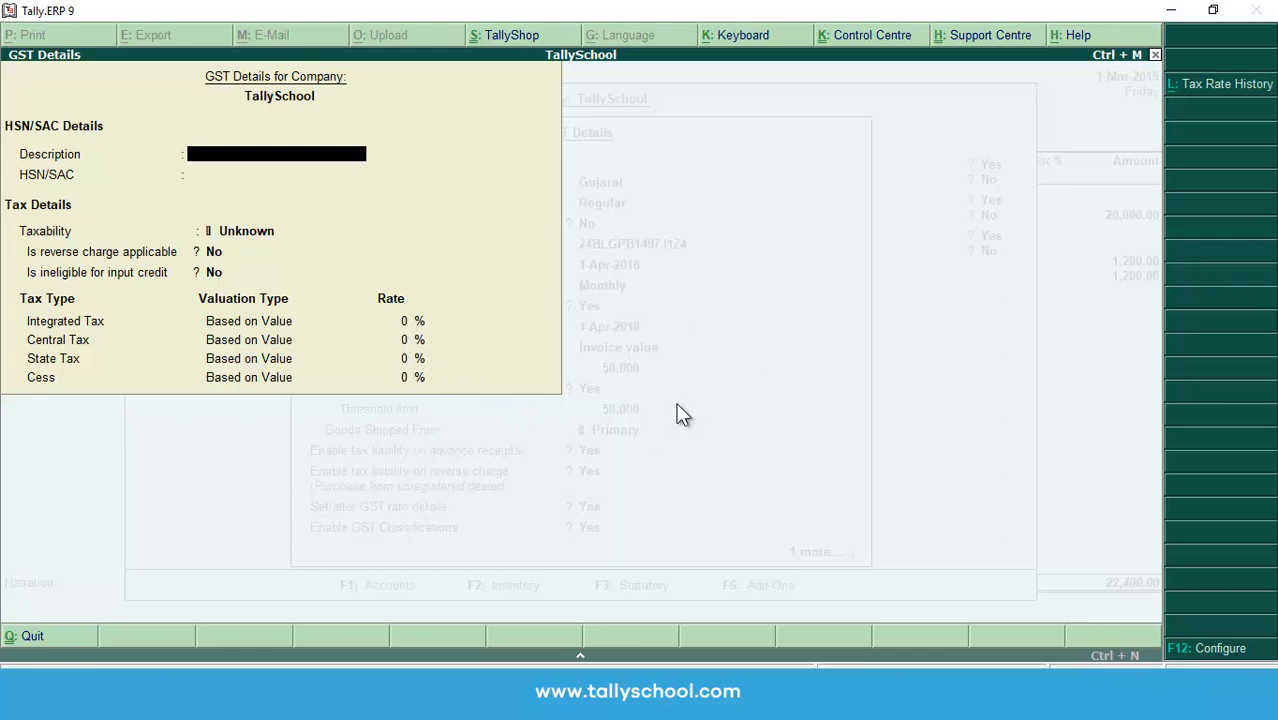
{"action": "key", "text": "Escape"}
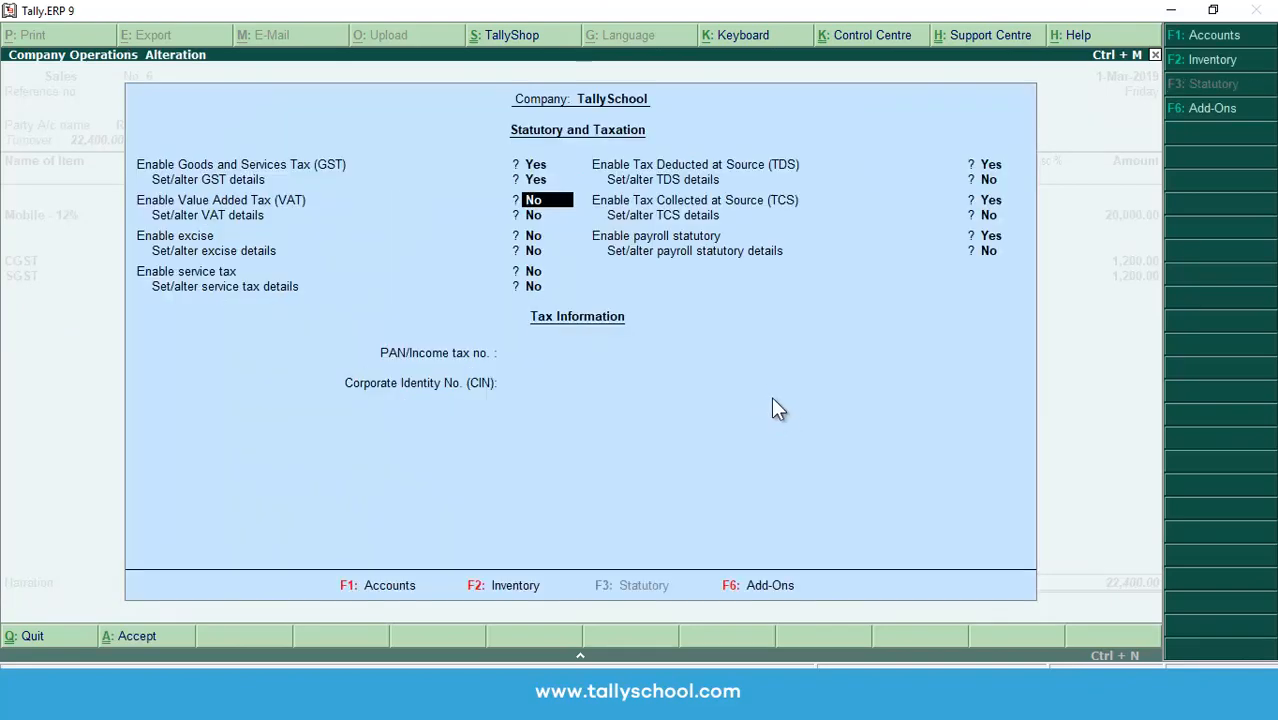
{"action": "key", "text": "ctrl+a"}
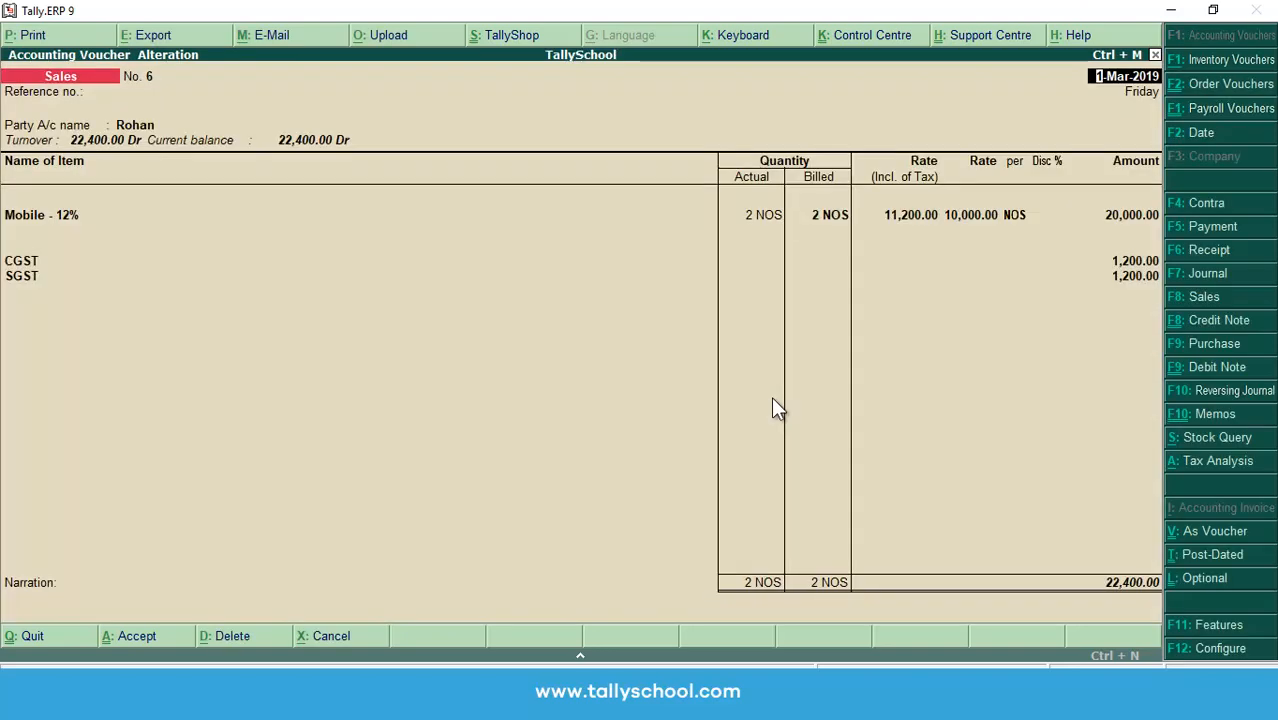
- Check the CGST and SGST ledger lines and their amounts in the sales voucher
{"action": "left_click", "coordinate": [27, 263]}
{"action": "left_click", "coordinate": [26, 281]}
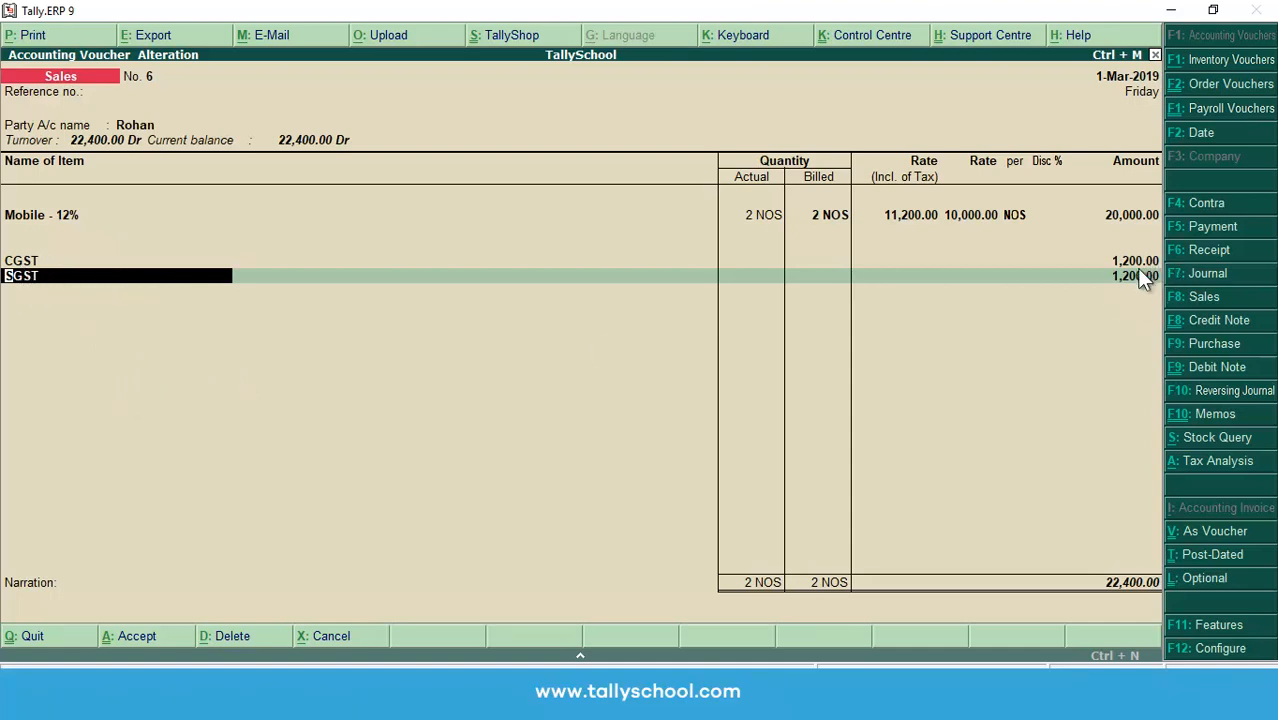
{"action": "key", "text": "Return"}
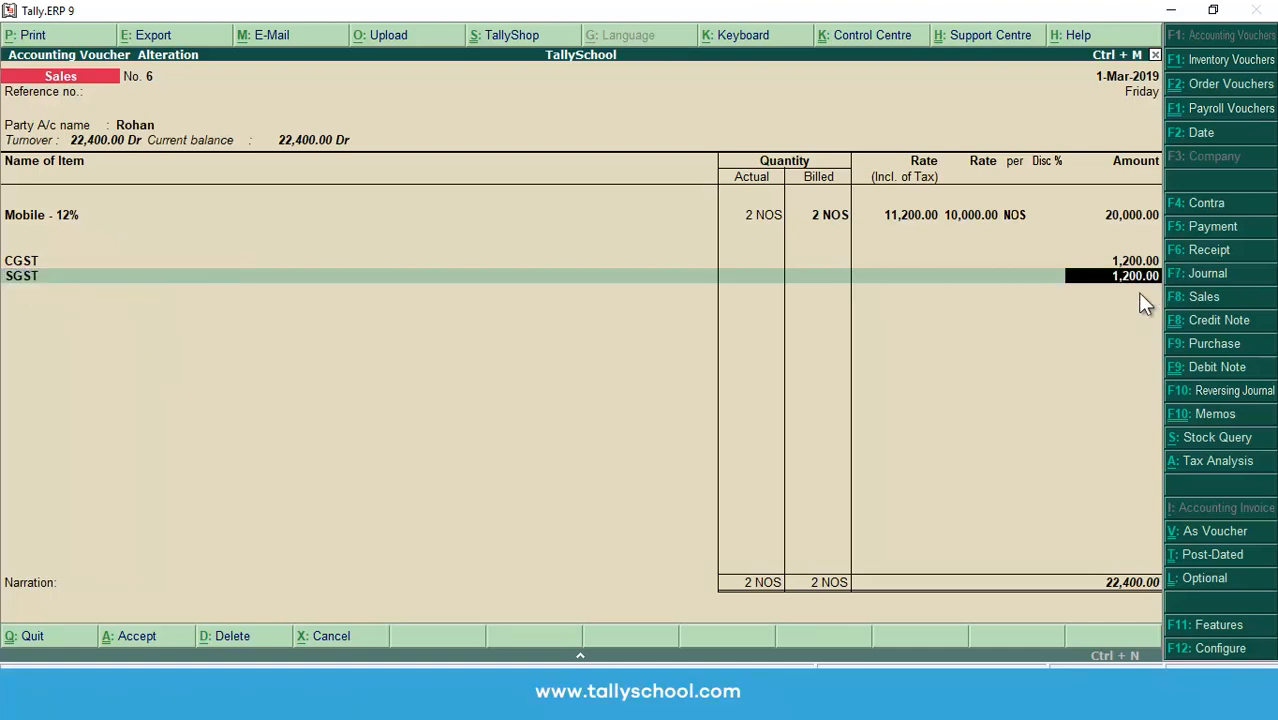
{"action": "key", "text": "Return"}
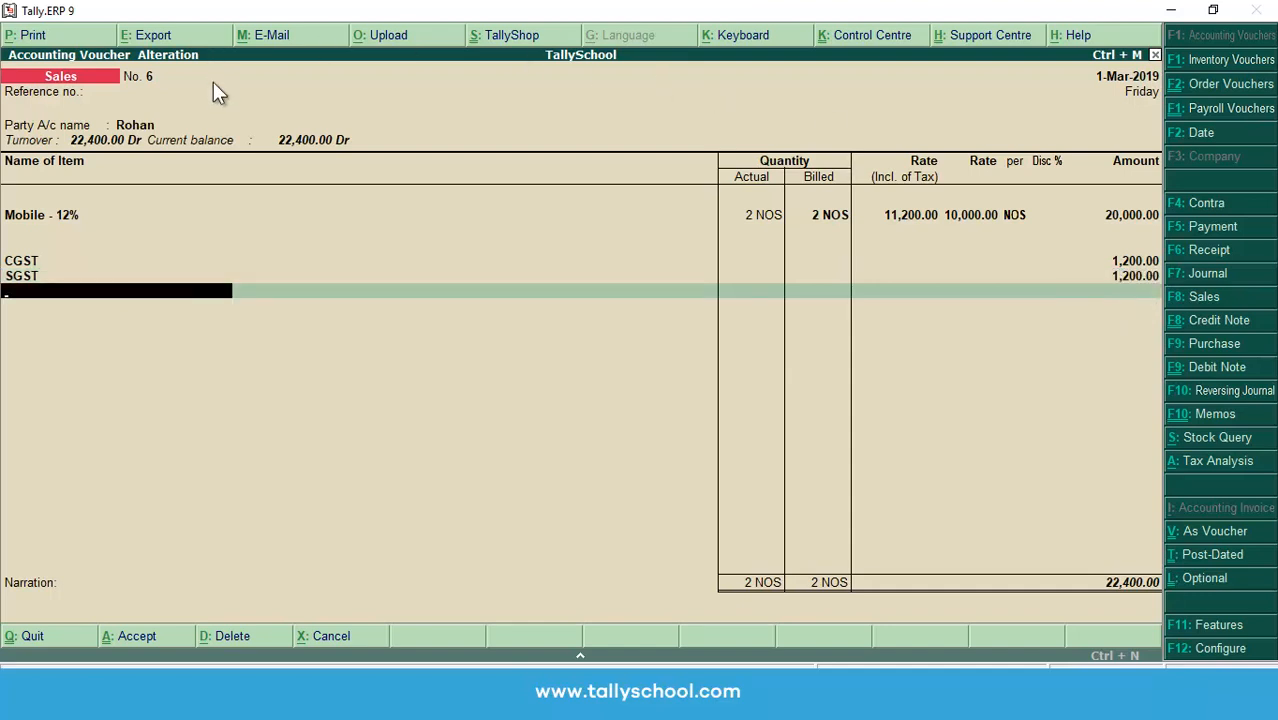
- Try adding an IGST ledger line below SGST, and end the ledger list instead
{"action": "type", "text": "Igs"}
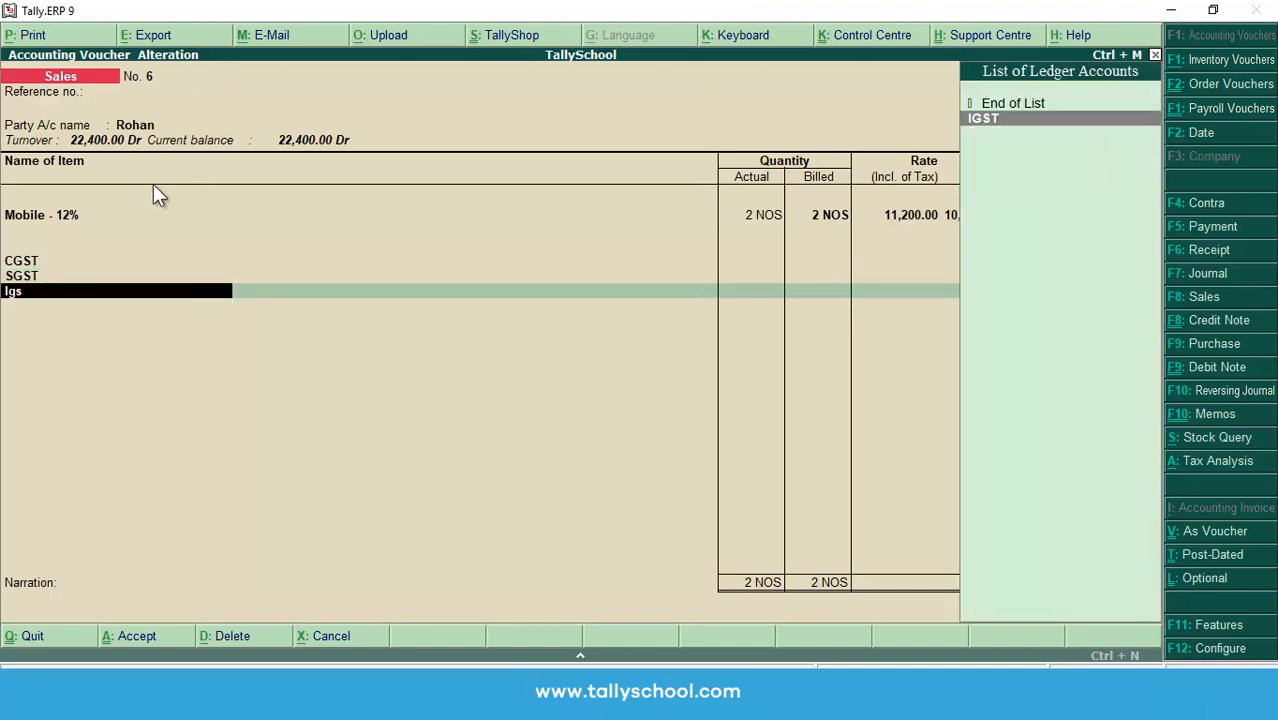
{"action": "key", "text": "Return"}
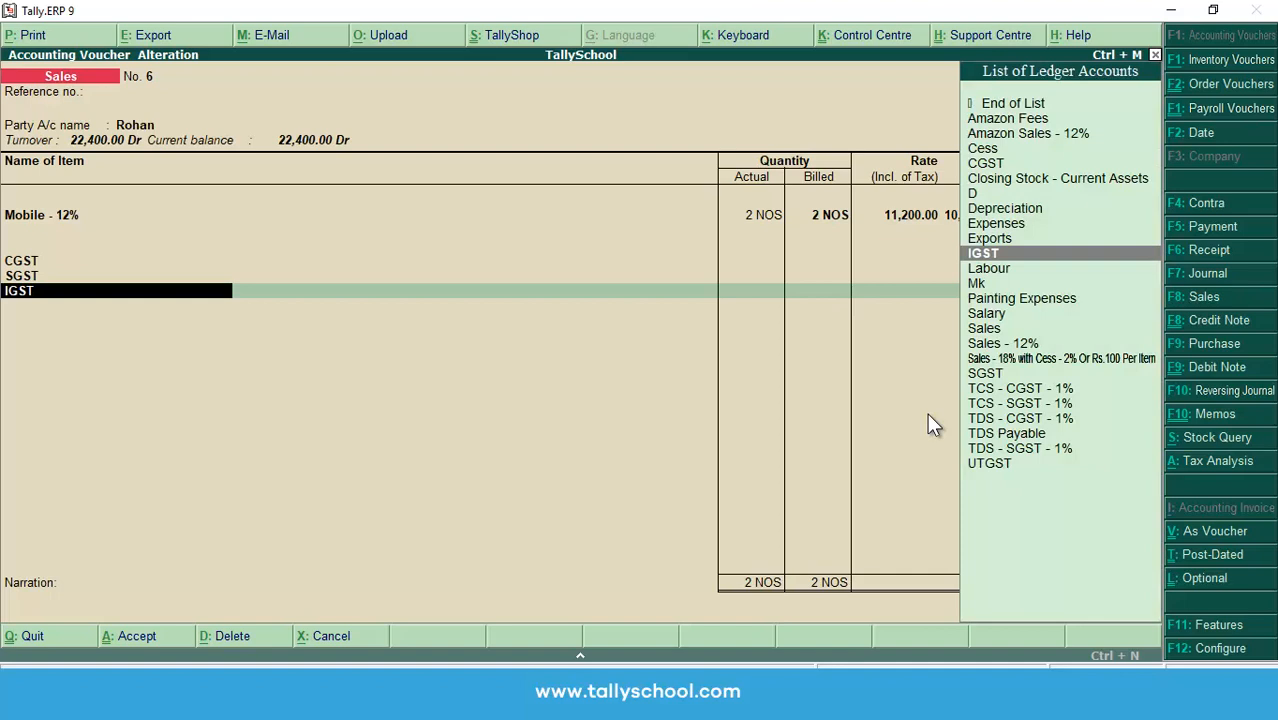
{"action": "key", "text": "Up"}
{"action": "key", "text": "Up"}
{"action": "key", "text": "Up"}
{"action": "key", "text": "Up"}
{"action": "key", "text": "Up"}
{"action": "key", "text": "Up"}
{"action": "key", "text": "Up"}
{"action": "key", "text": "Up"}
{"action": "key", "text": "Up"}
{"action": "key", "text": "Up"}
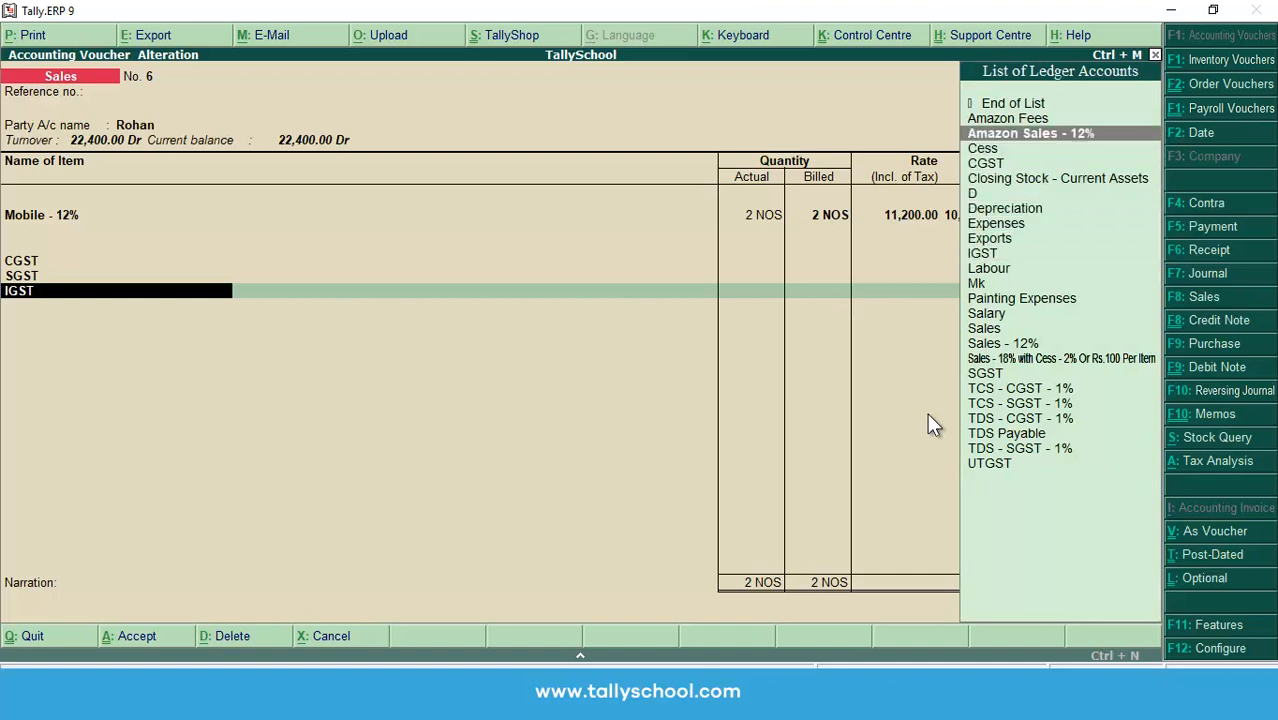
{"action": "key", "text": "Return"}
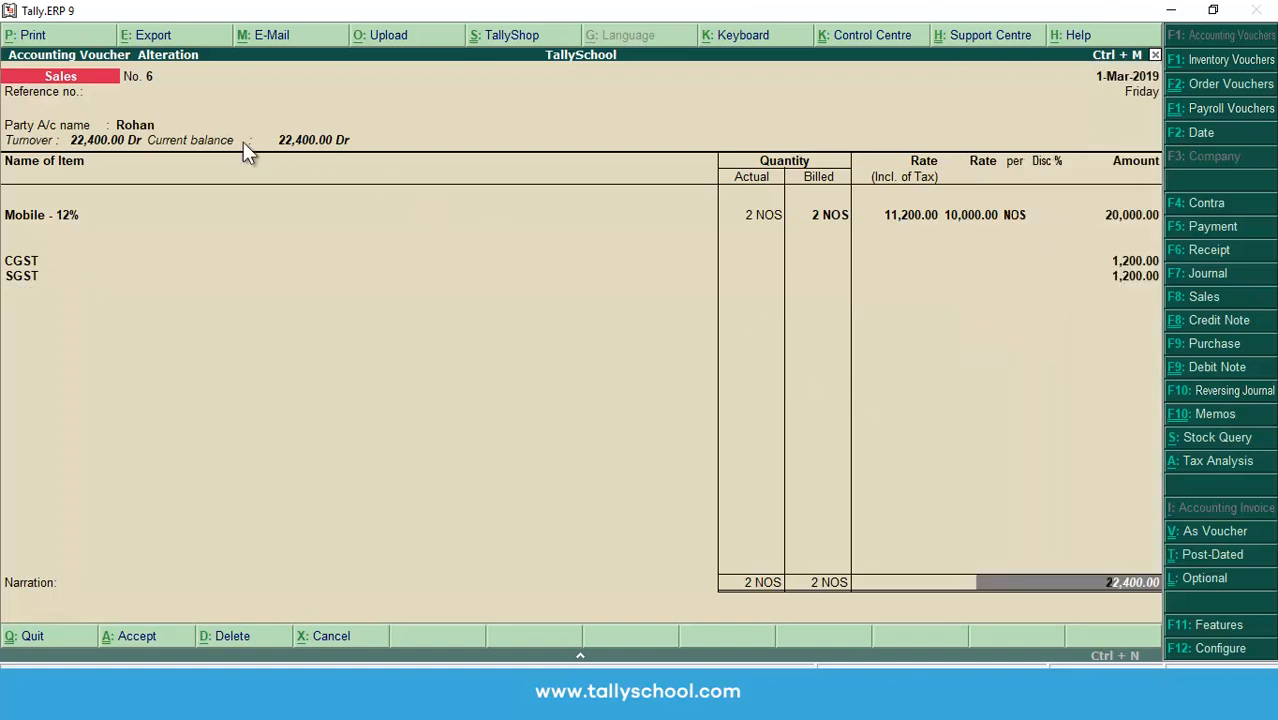
- Open the party's ledger from the voucher, view its GST registration details and quit them without changes
{"action": "left_click", "coordinate": [140, 128]}
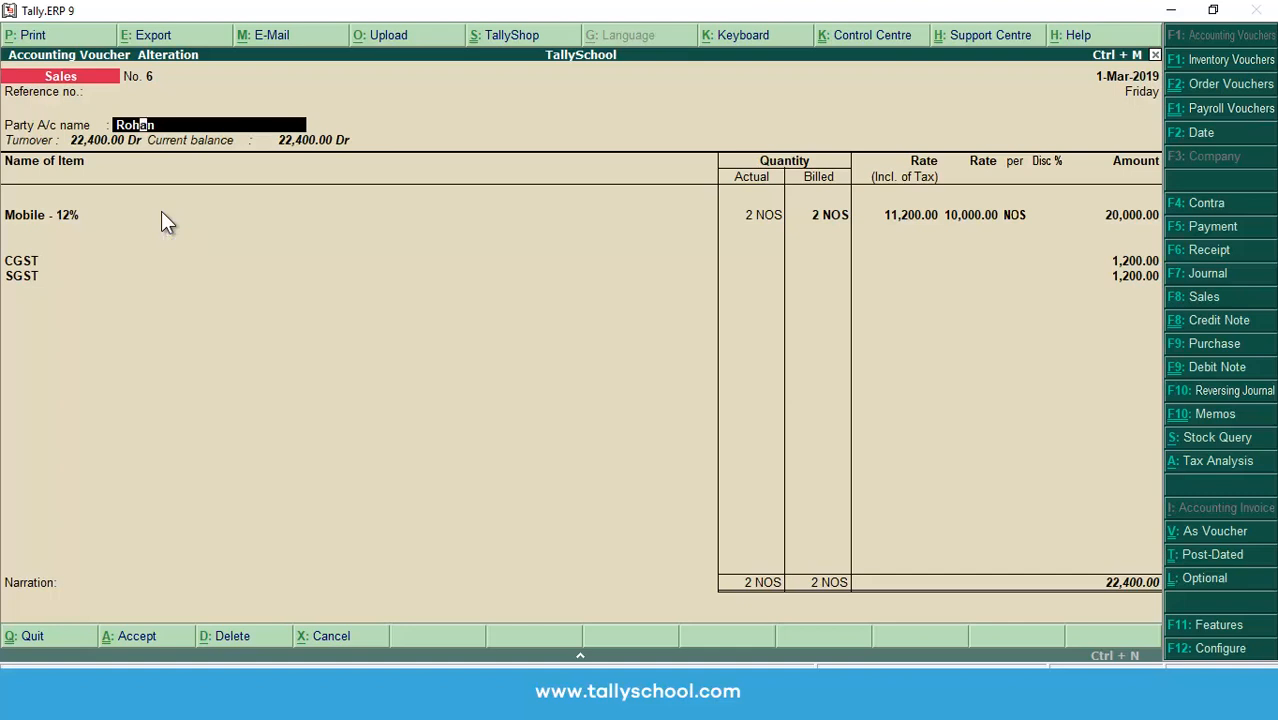
{"action": "key", "text": "ctrl+Return"}
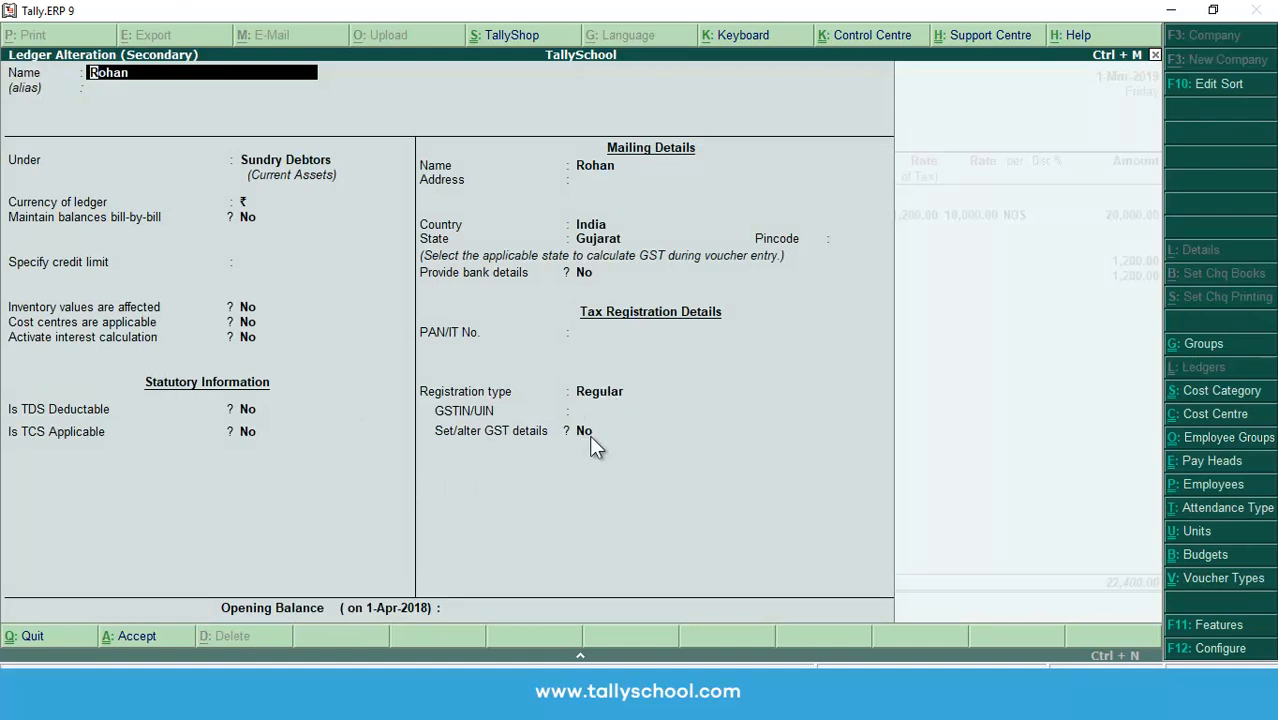
{"action": "key", "text": "ctrl+a"}
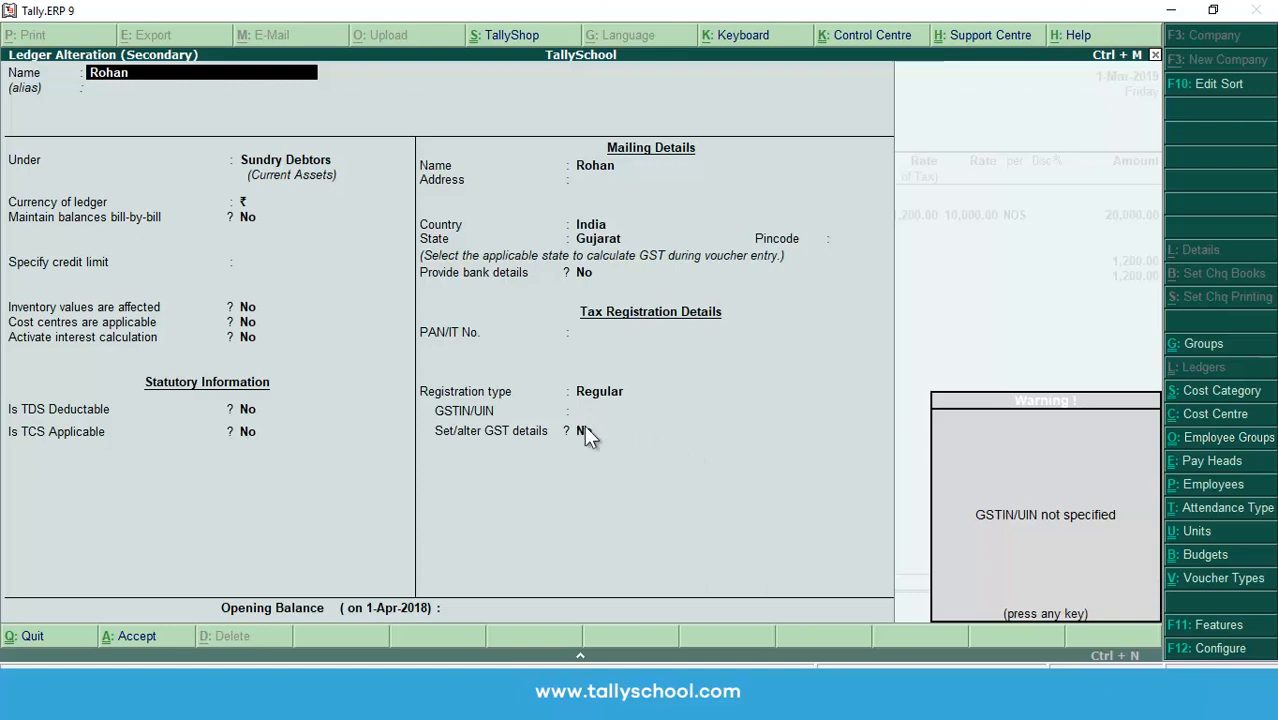
{"action": "key", "text": "Return"}
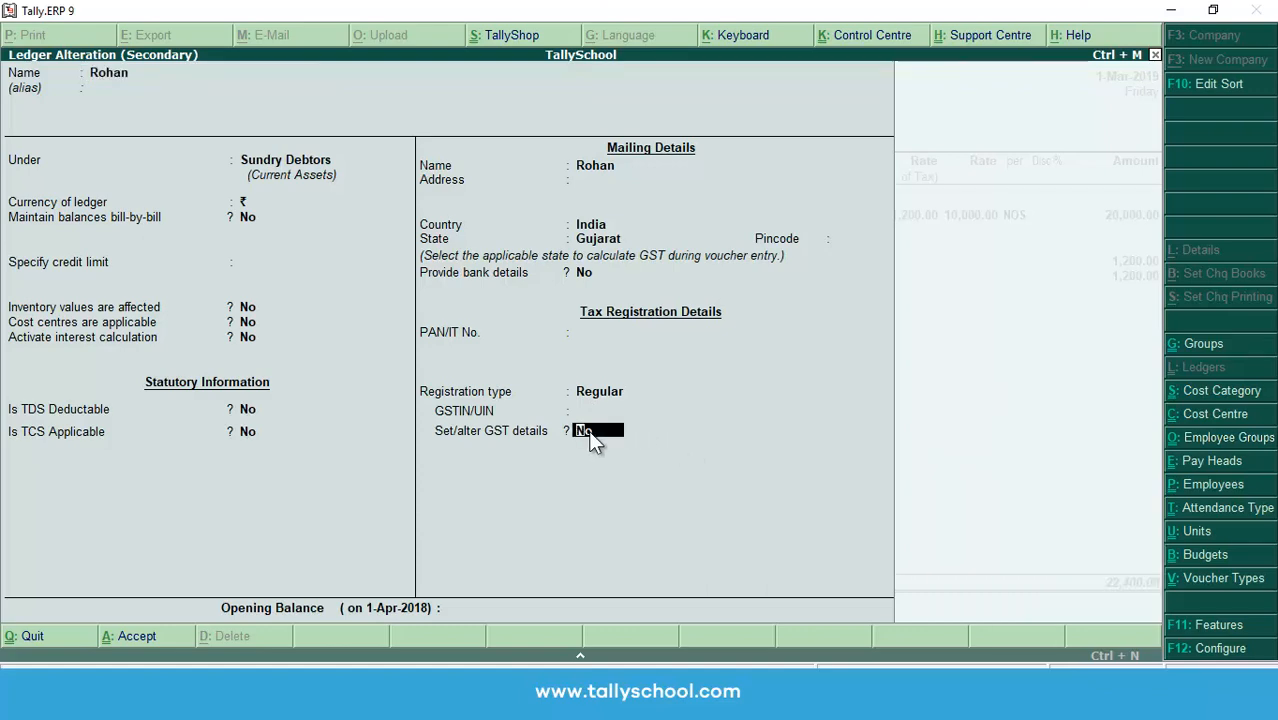
{"action": "key", "text": "y"}
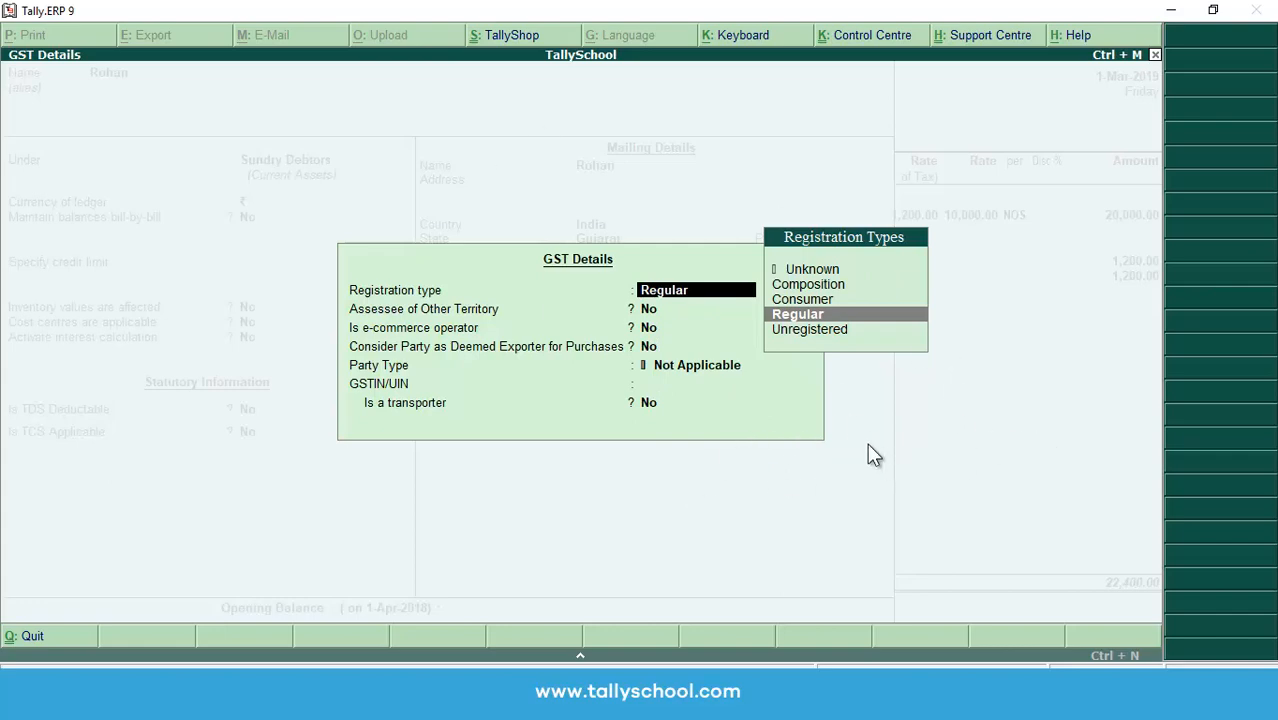
{"action": "key", "text": "Escape"}
{"action": "key", "text": "Escape"}
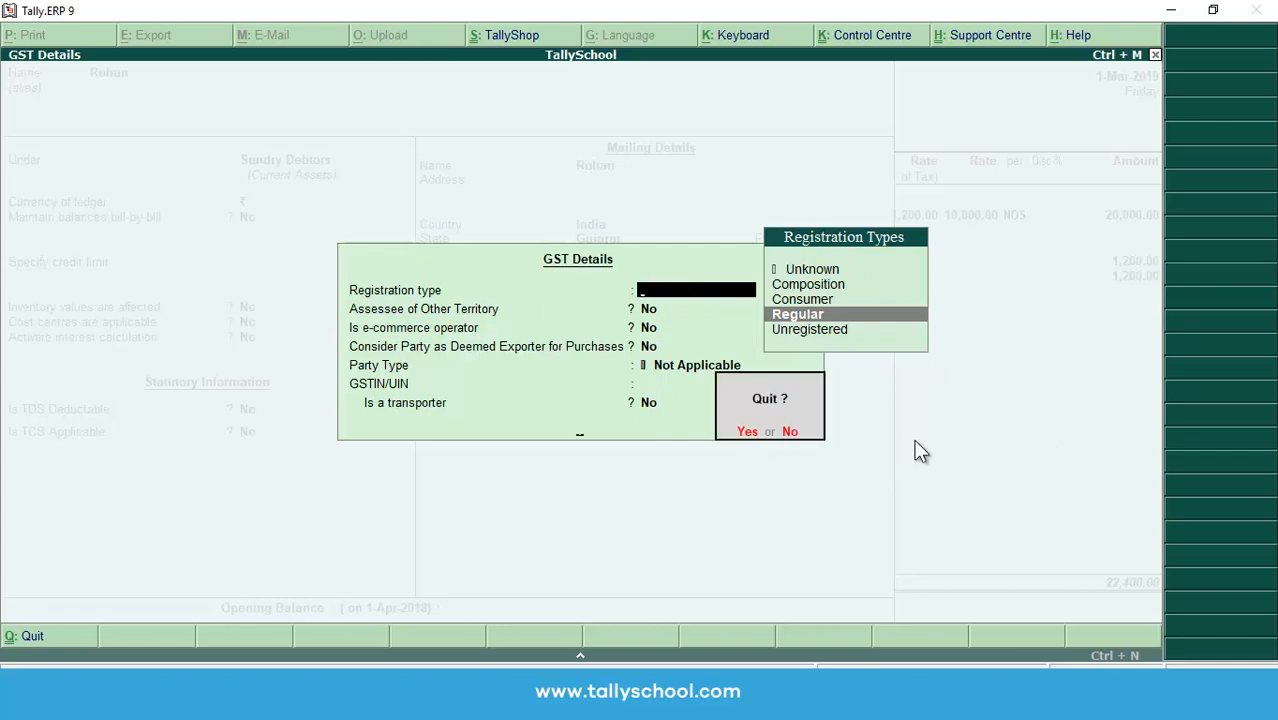
{"action": "key", "text": "y"}
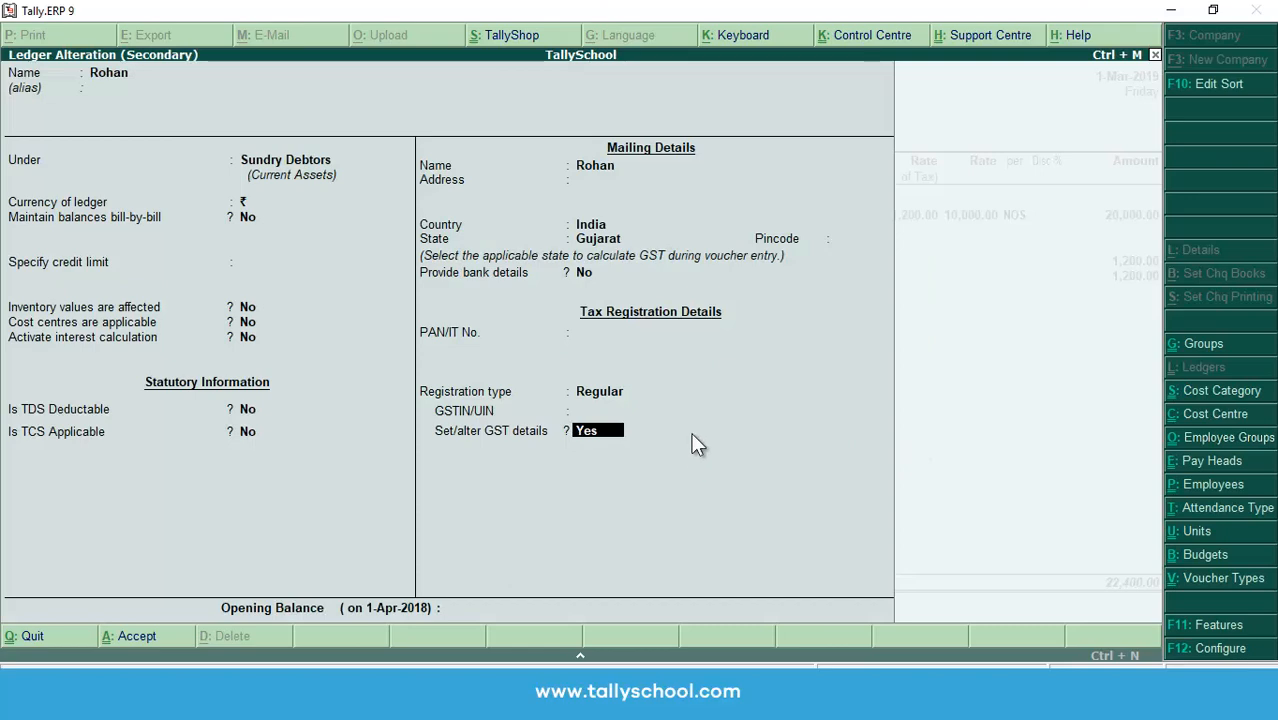
- Set the option to alter GST details to No, save the party ledger and keep the voucher's existing party details
{"action": "key", "text": "n"}
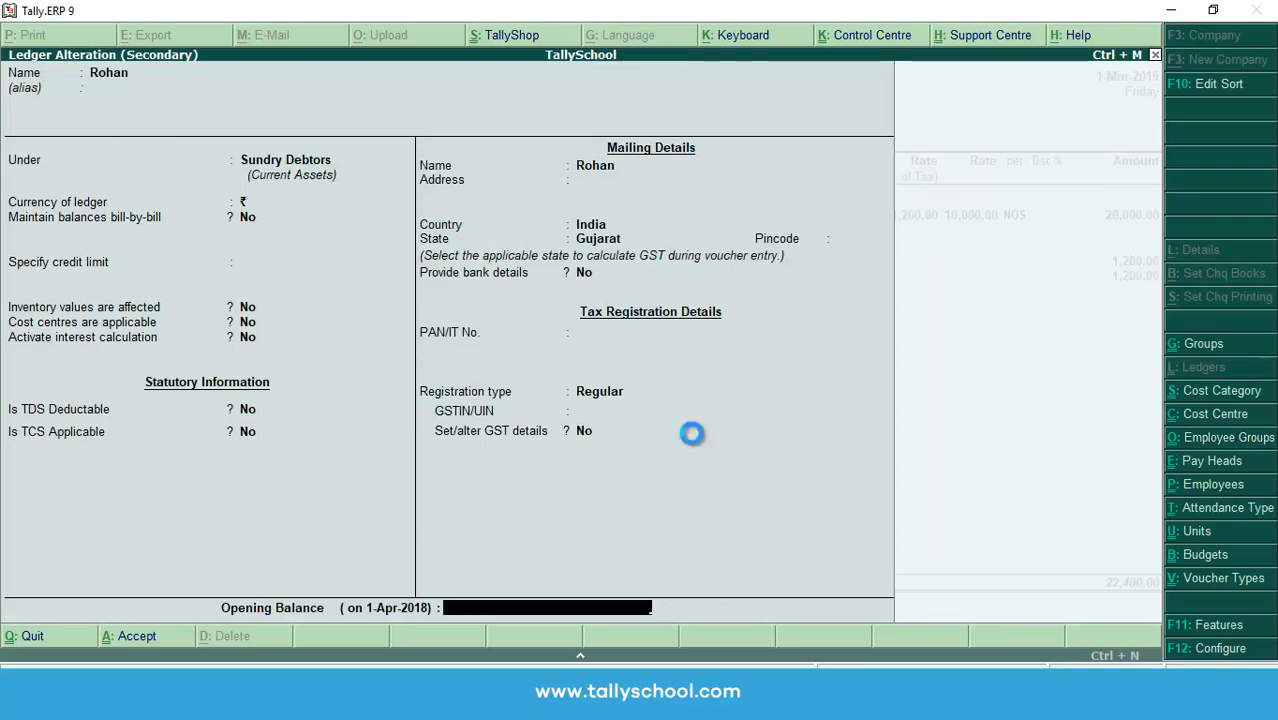
{"action": "key", "text": "ctrl+a"}
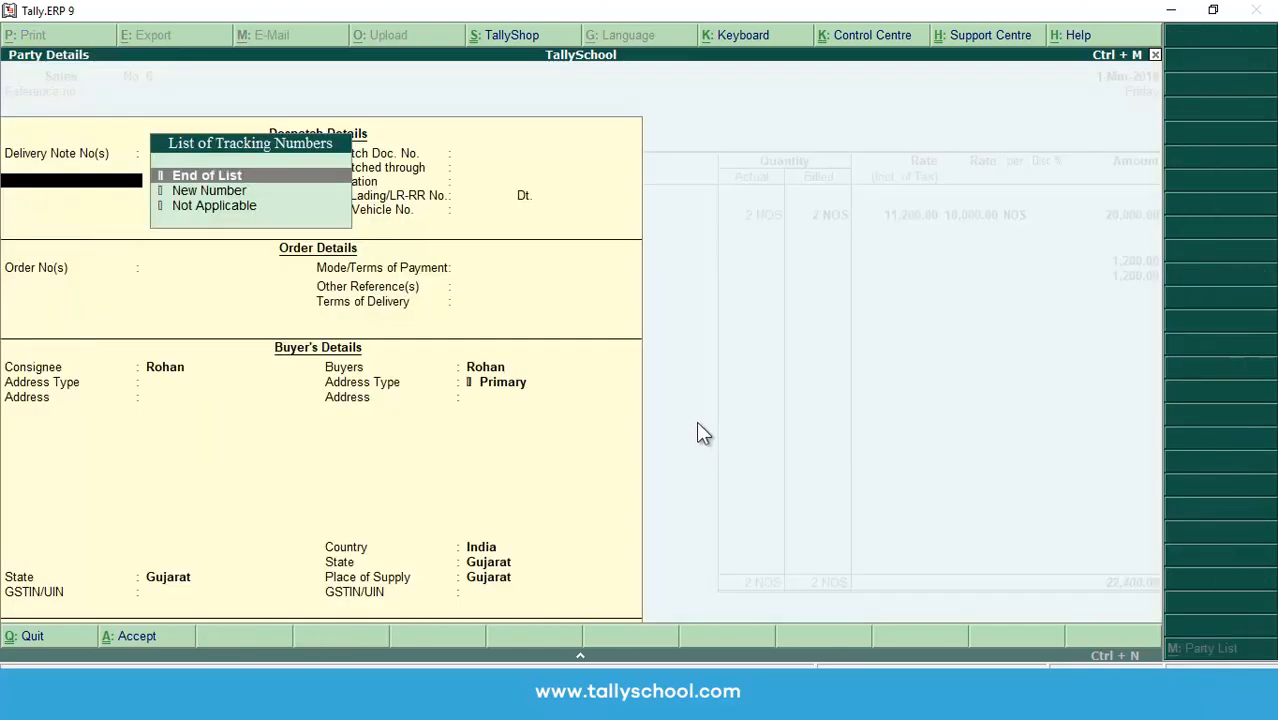
{"action": "key", "text": "ctrl+a"}
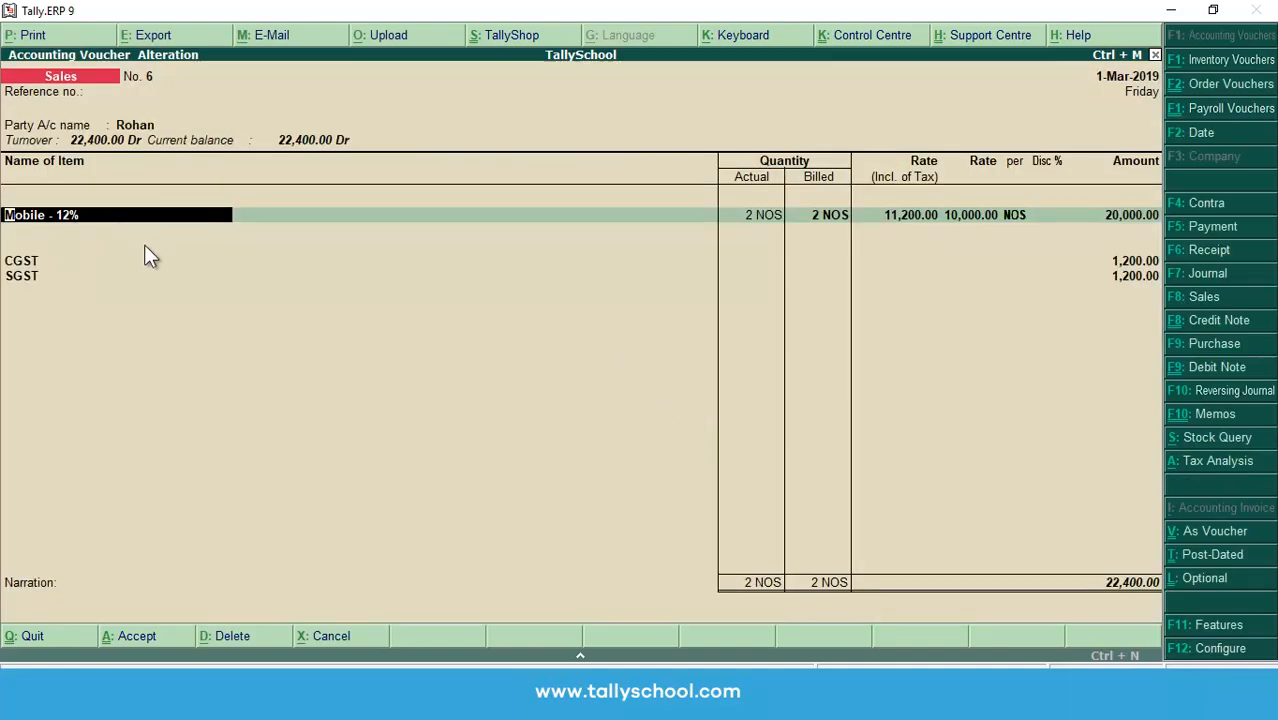
- Open the Mobile - 12% stock item, review its GST taxability and tax rates, and accept the item
{"action": "key", "text": "ctrl+Return"}
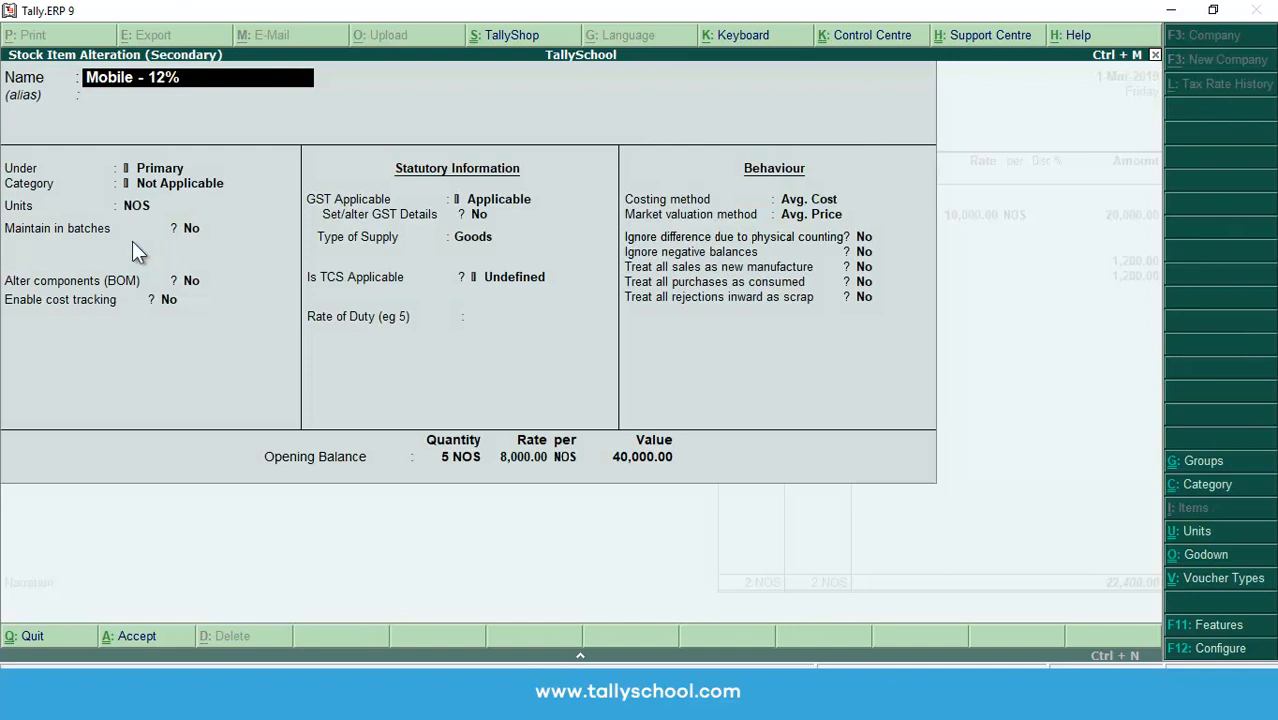
{"action": "left_click", "coordinate": [477, 217]}
{"action": "key", "text": "y"}
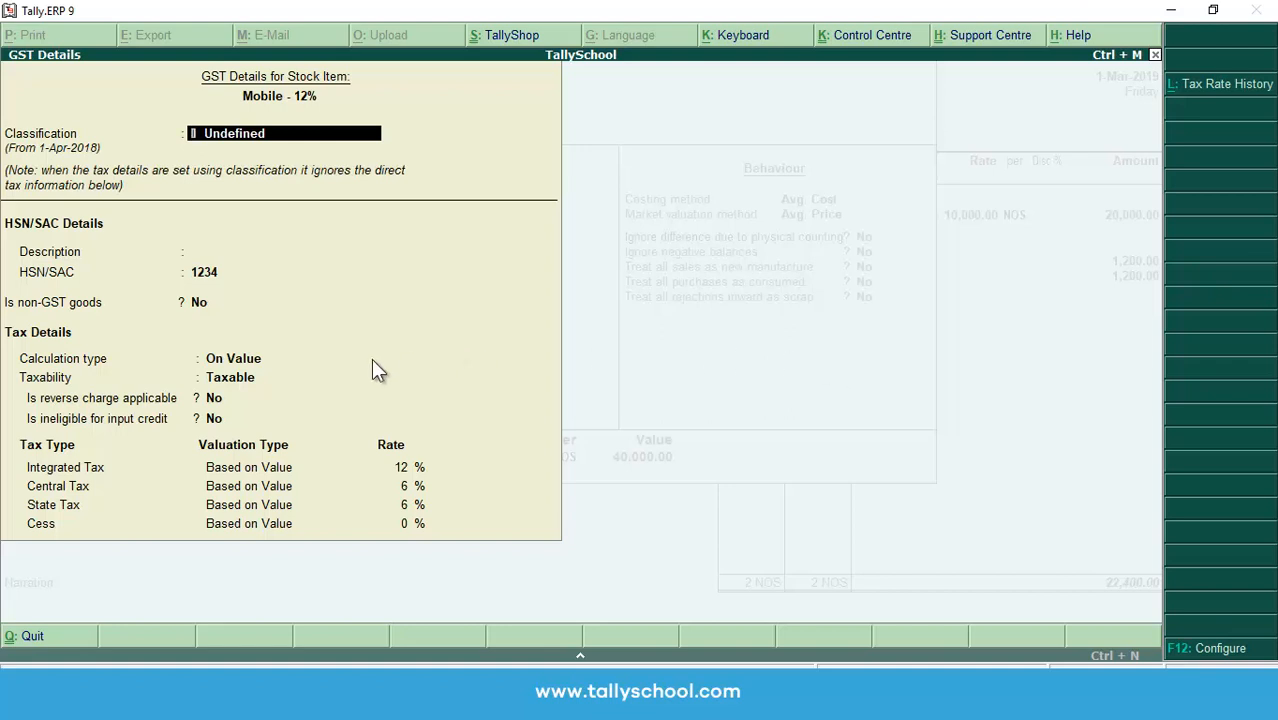
{"action": "left_click", "coordinate": [243, 380]}
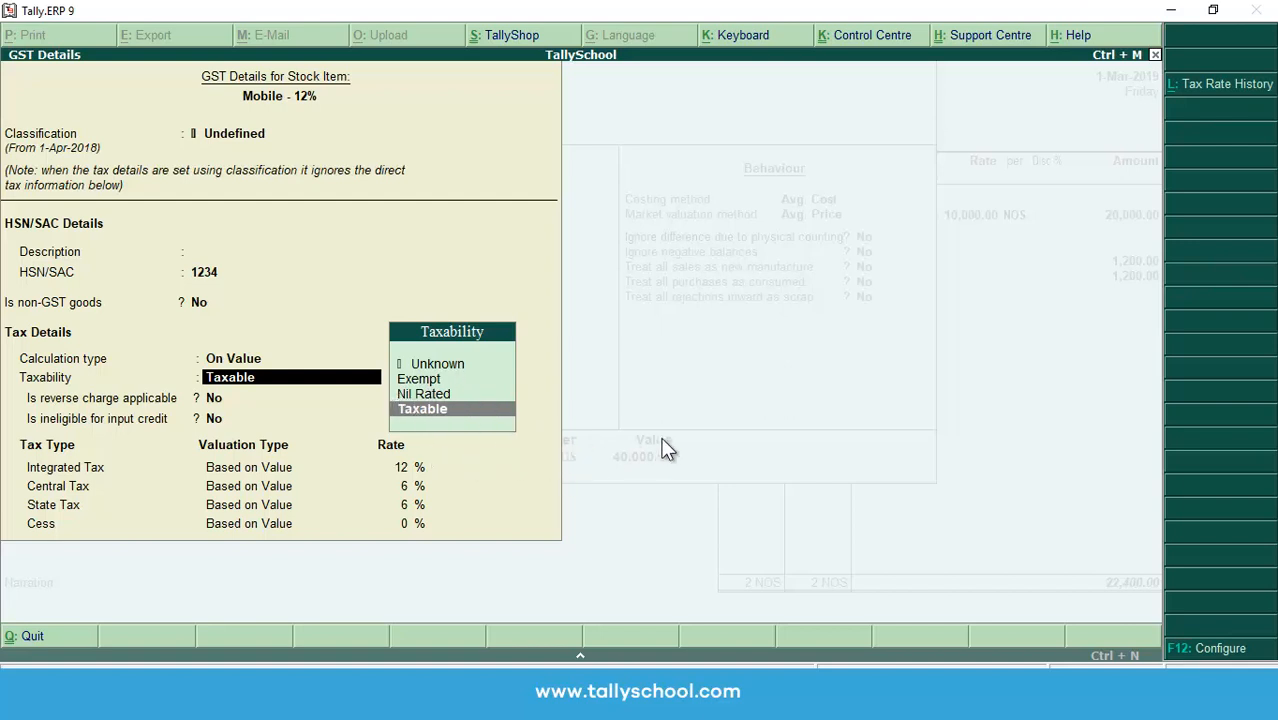
{"action": "key", "text": "Return"}
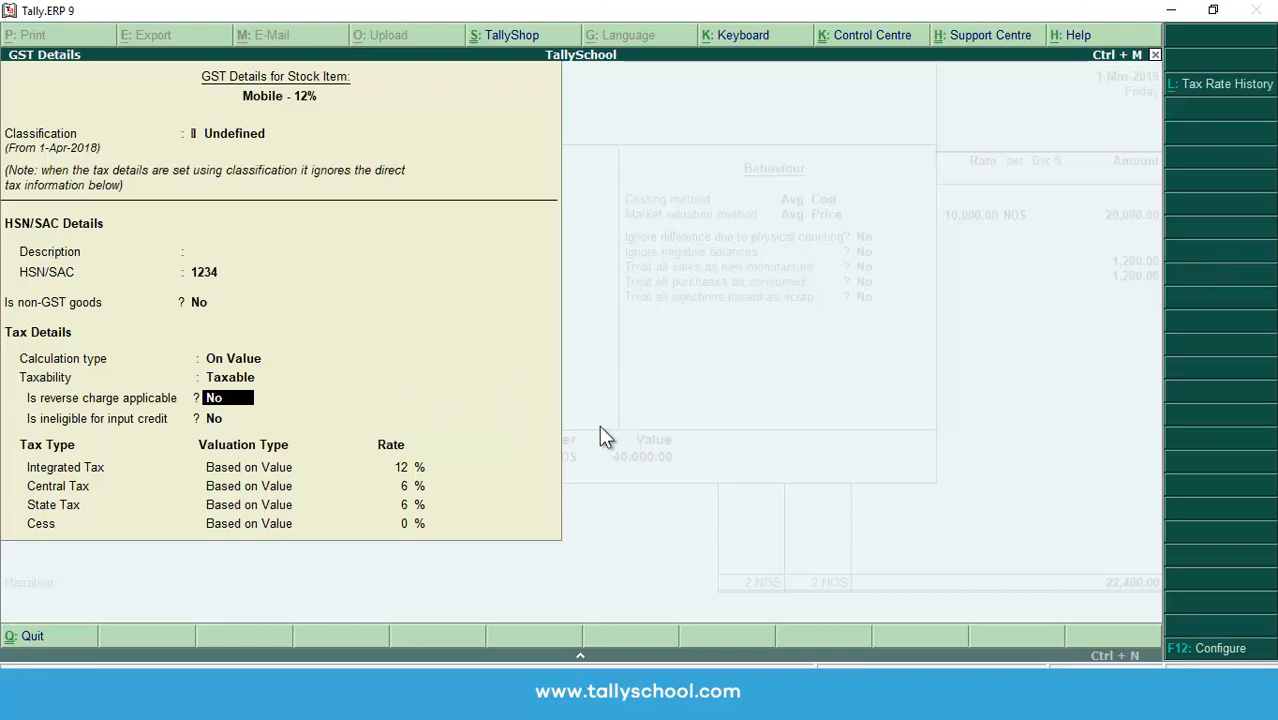
{"action": "key", "text": "ctrl+a"}
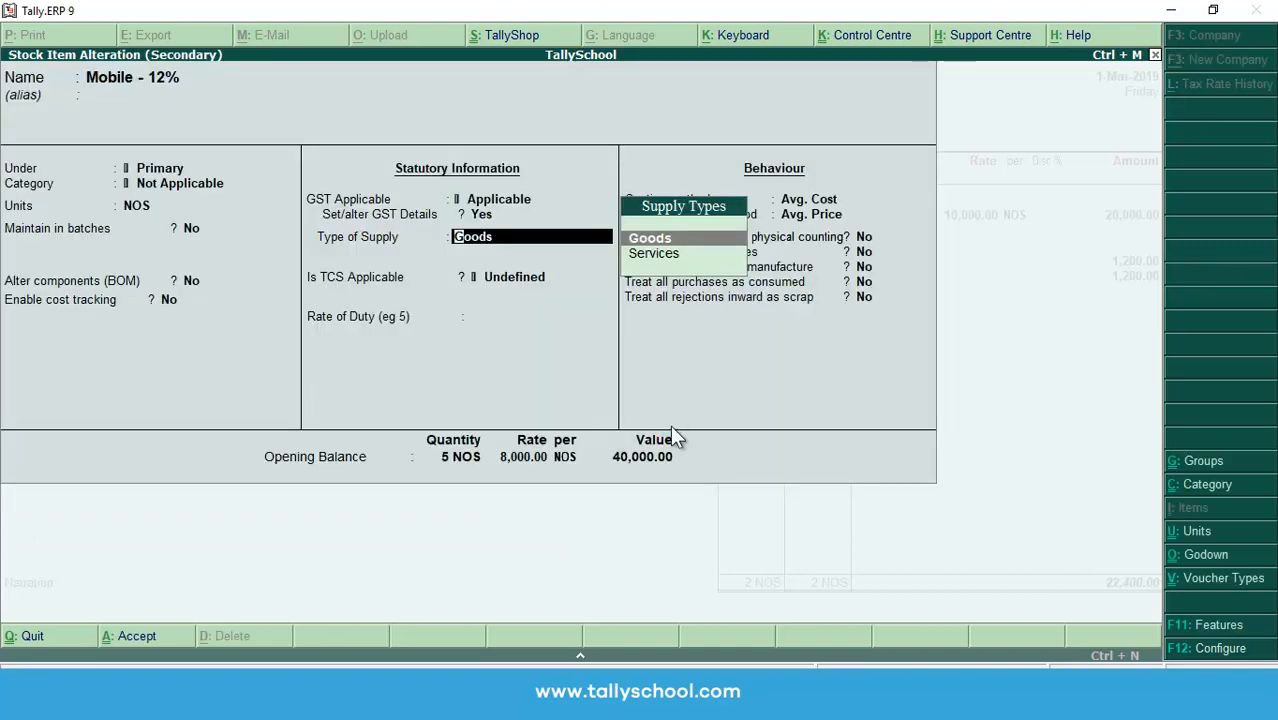
{"action": "key", "text": "ctrl+a"}
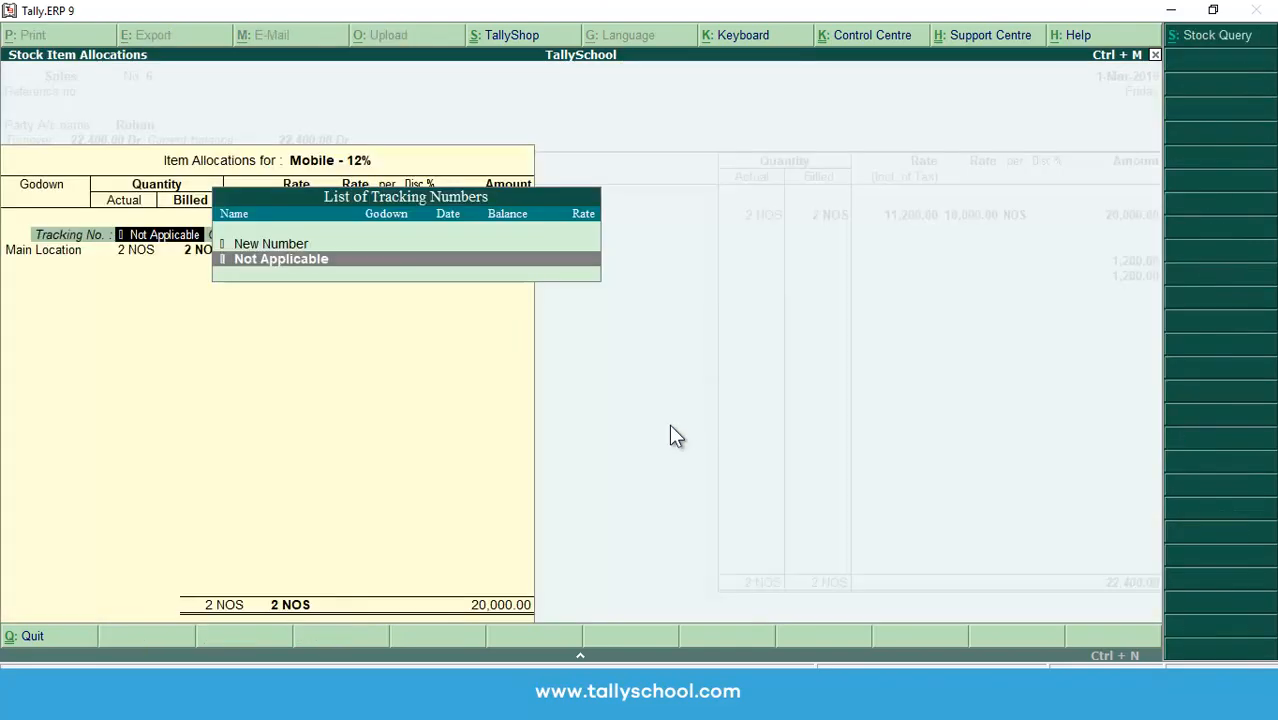
- Keep the Mobile - 12% item allocation and open the Sales - 12% ledger for alteration from its accounting details
{"action": "key", "text": "ctrl+a"}
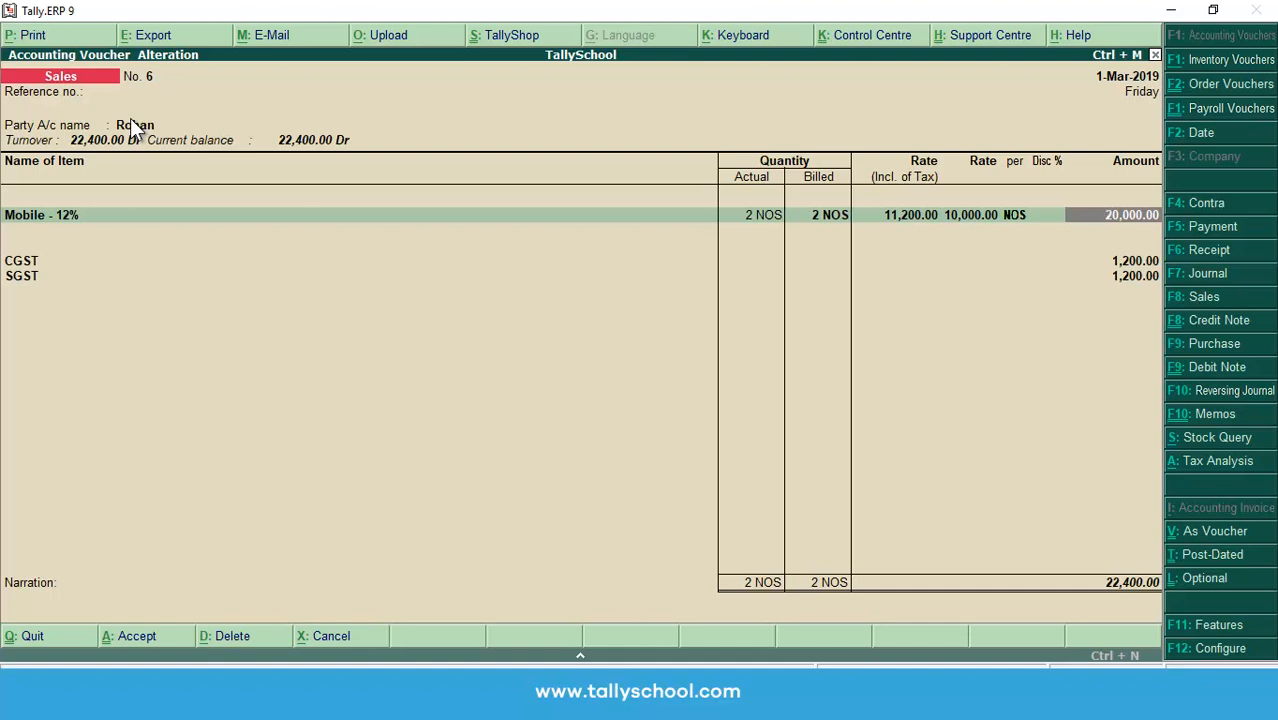
{"action": "key", "text": "Return"}
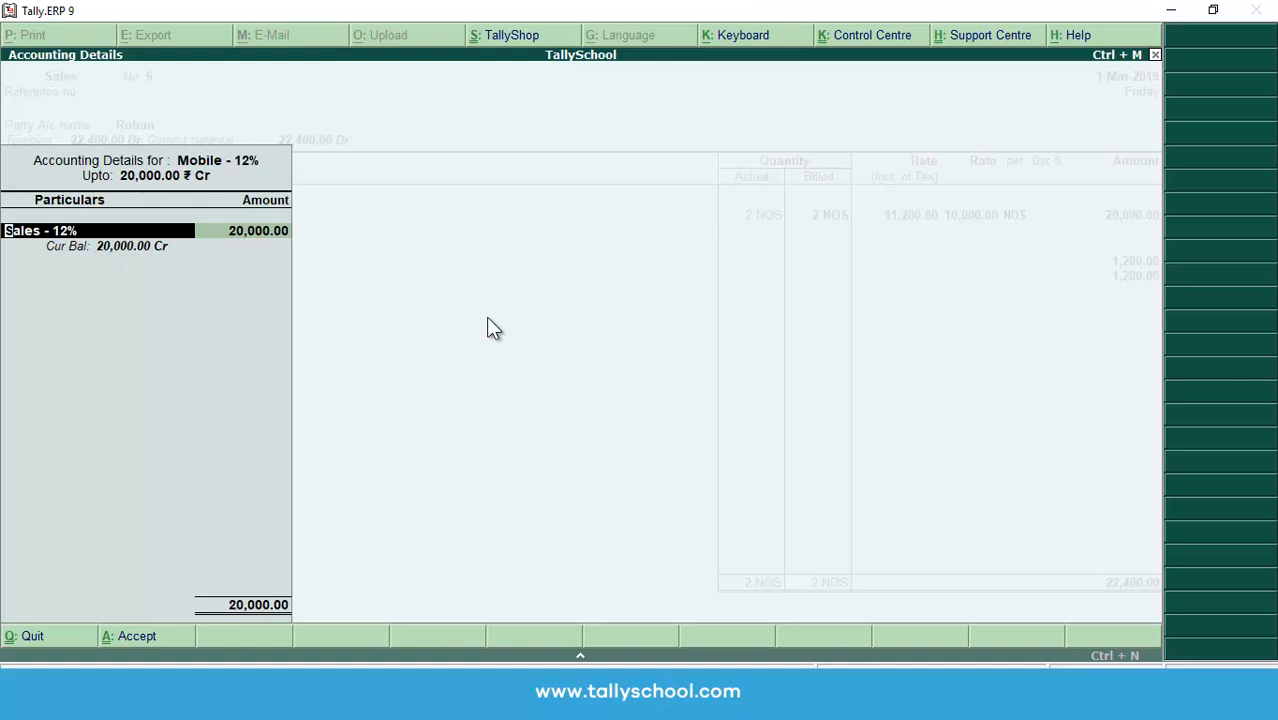
{"action": "key", "text": "ctrl+Return"}
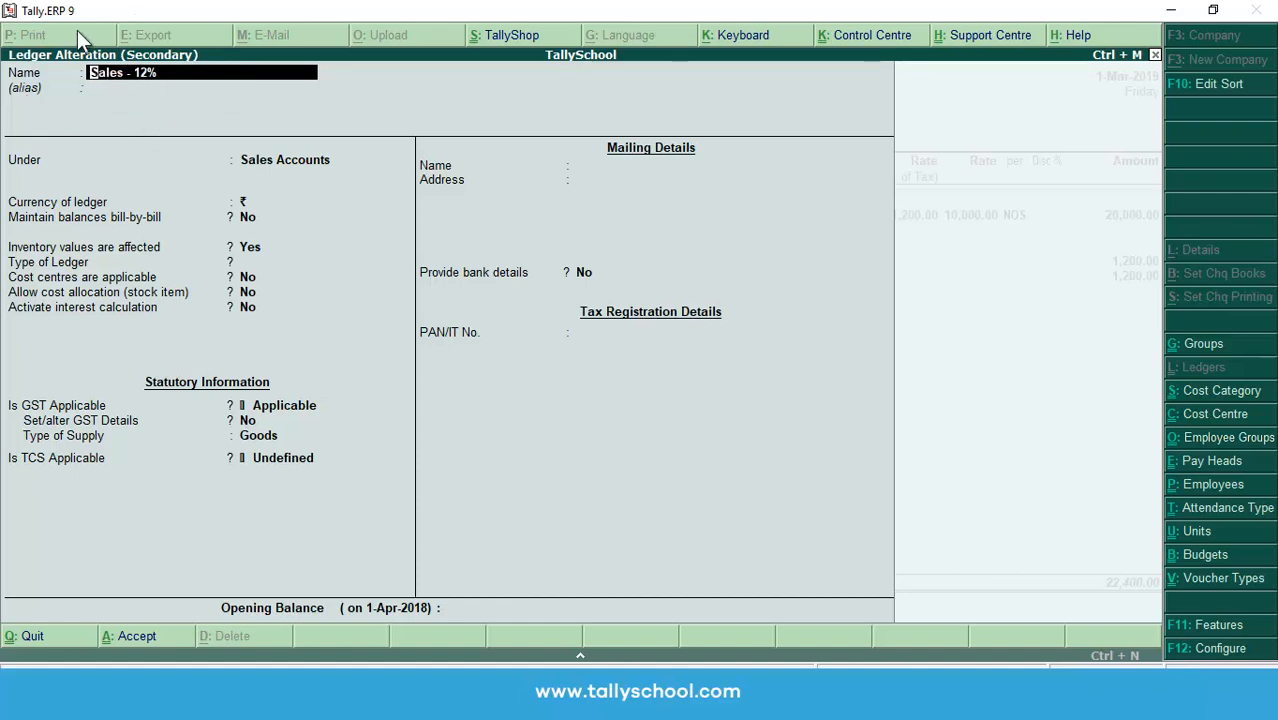
- Set the option to alter GST details to Yes, review the ledger's tax rates, and save it with Goods as supply type
{"action": "left_click", "coordinate": [257, 422]}
{"action": "key", "text": "y"}
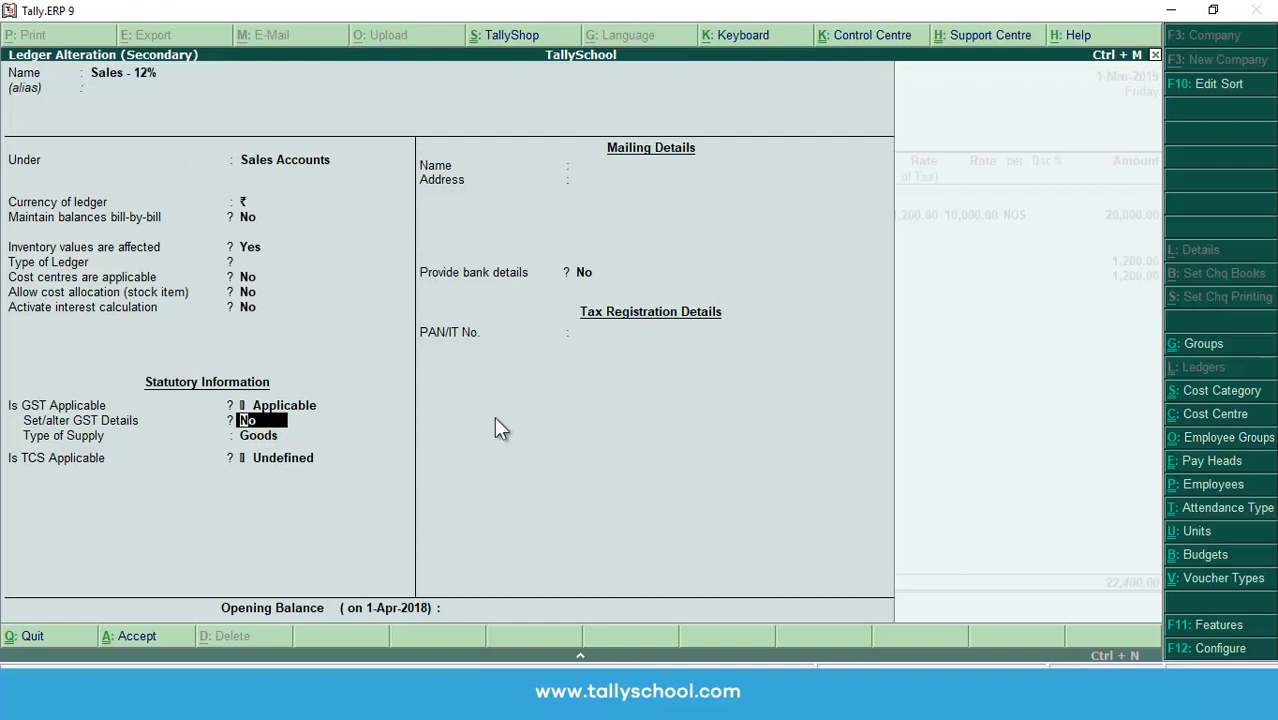
{"action": "key", "text": "Return"}
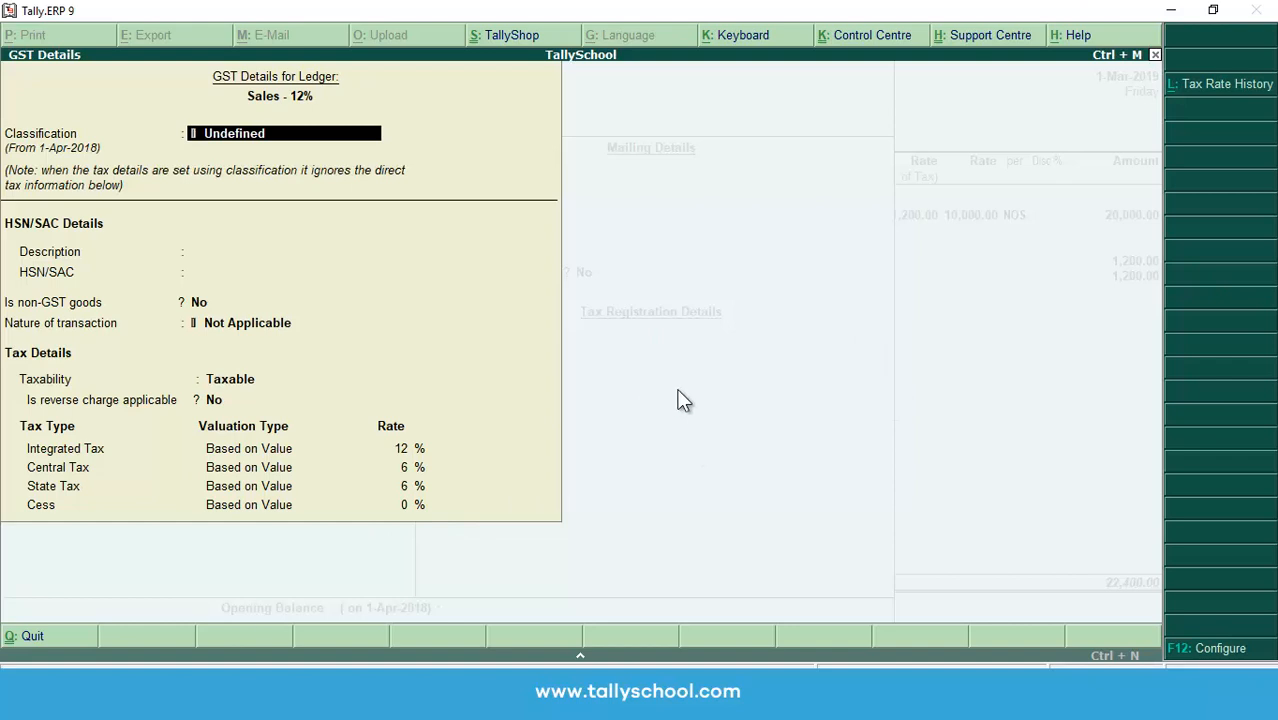
{"action": "key", "text": "ctrl+a"}
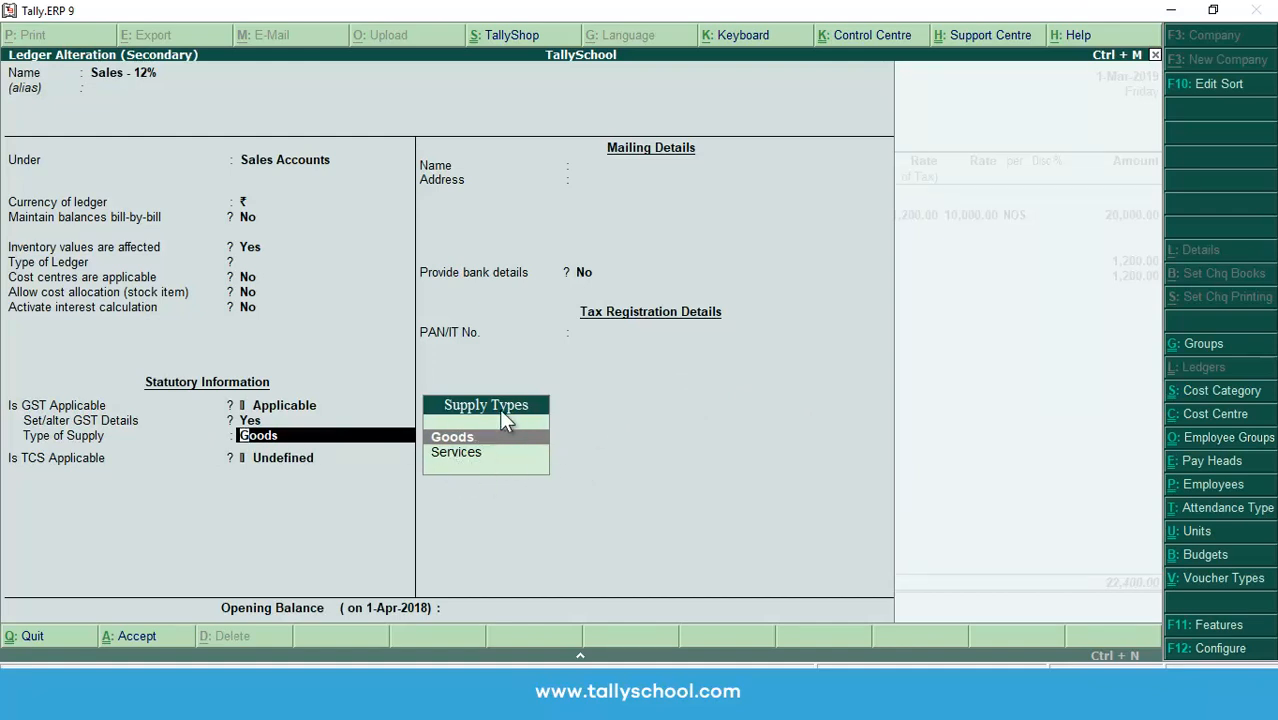
{"action": "key", "text": "Return"}
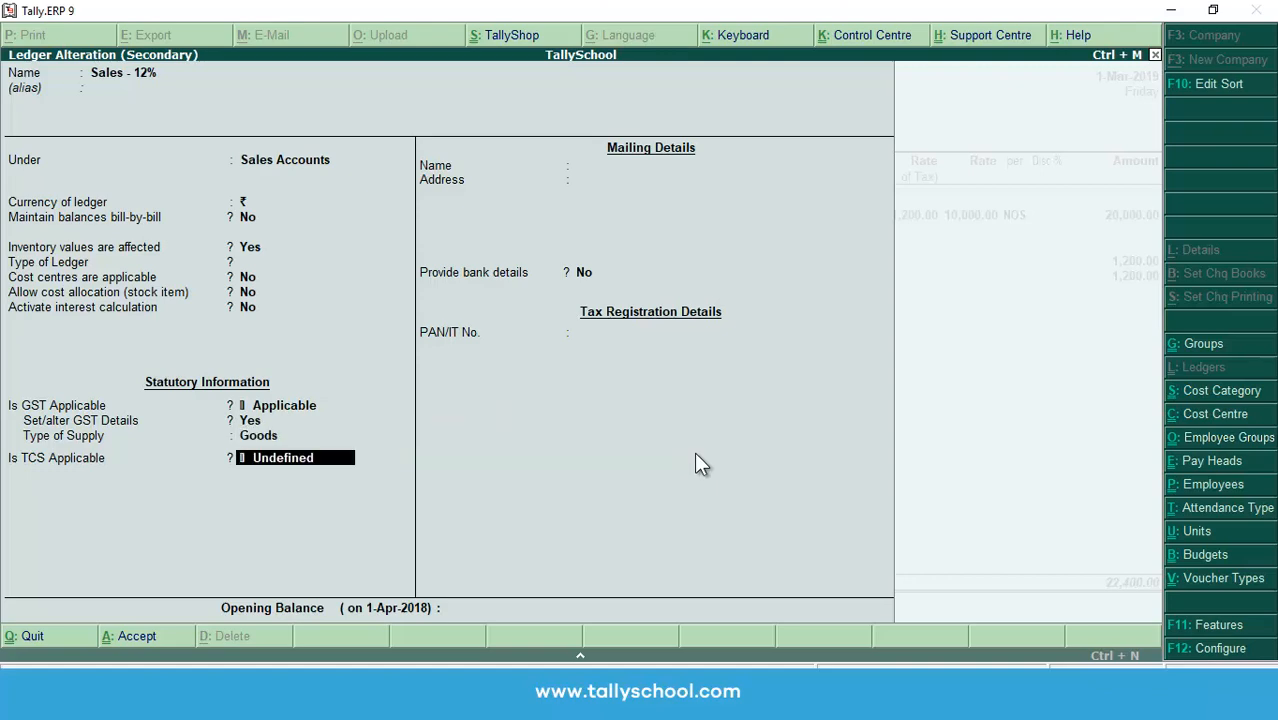
{"action": "key", "text": "ctrl+a"}
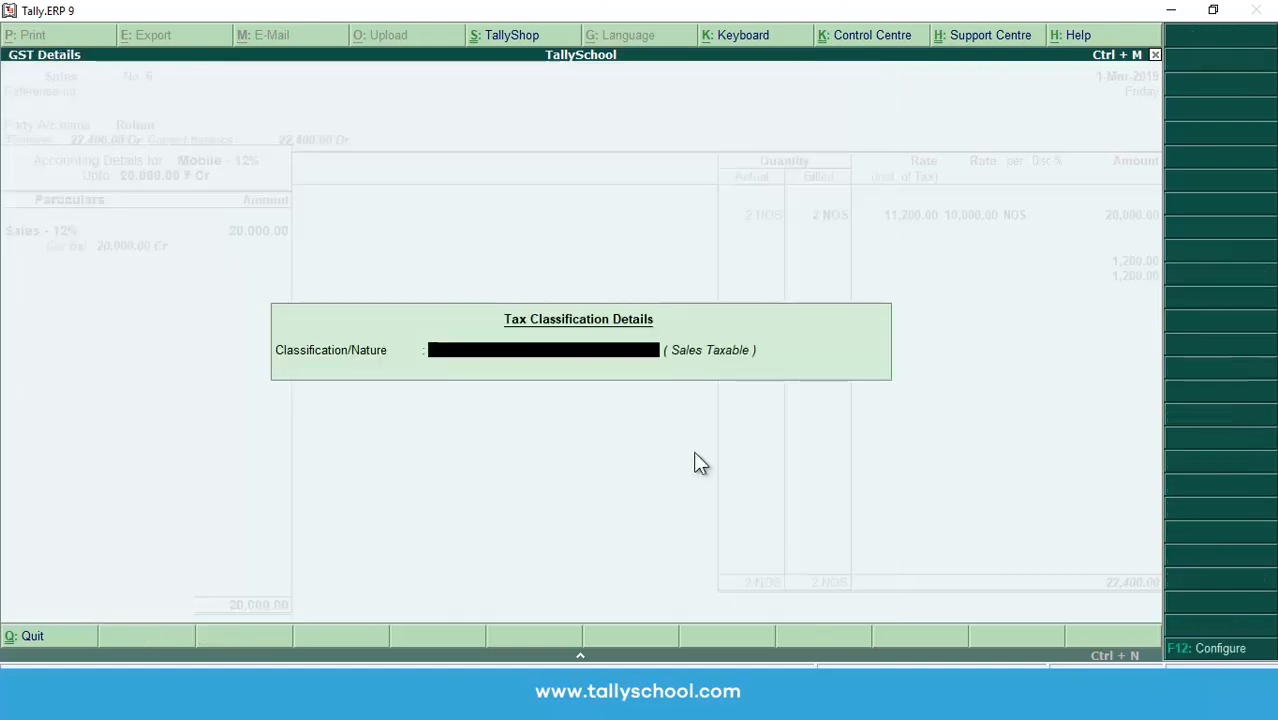
- Keep the item's tax classification and the voucher's existing CGST and SGST lines, and proceed to the narration
{"action": "key", "text": "Return"}
{"action": "key", "text": "ctrl+a"}
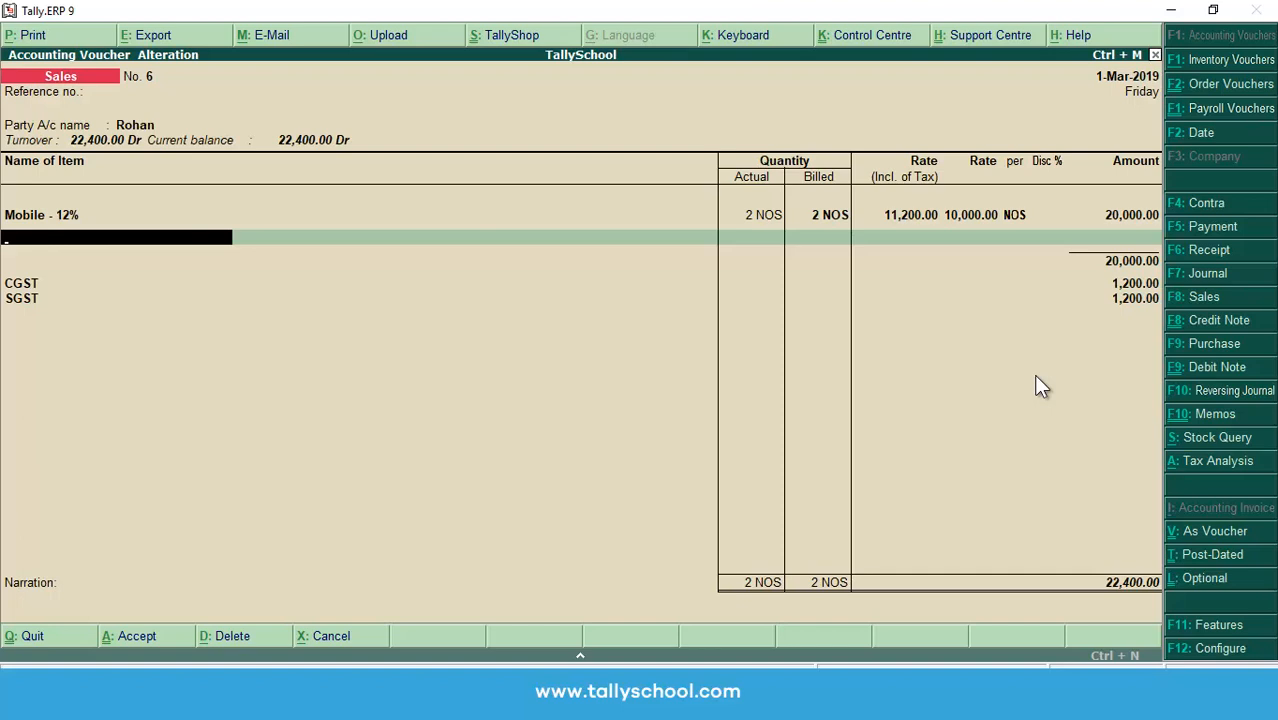
{"action": "key", "text": "Return"}
{"action": "key", "text": "Return"}
{"action": "key", "text": "Return"}
{"action": "key", "text": "Return"}
{"action": "key", "text": "Return"}
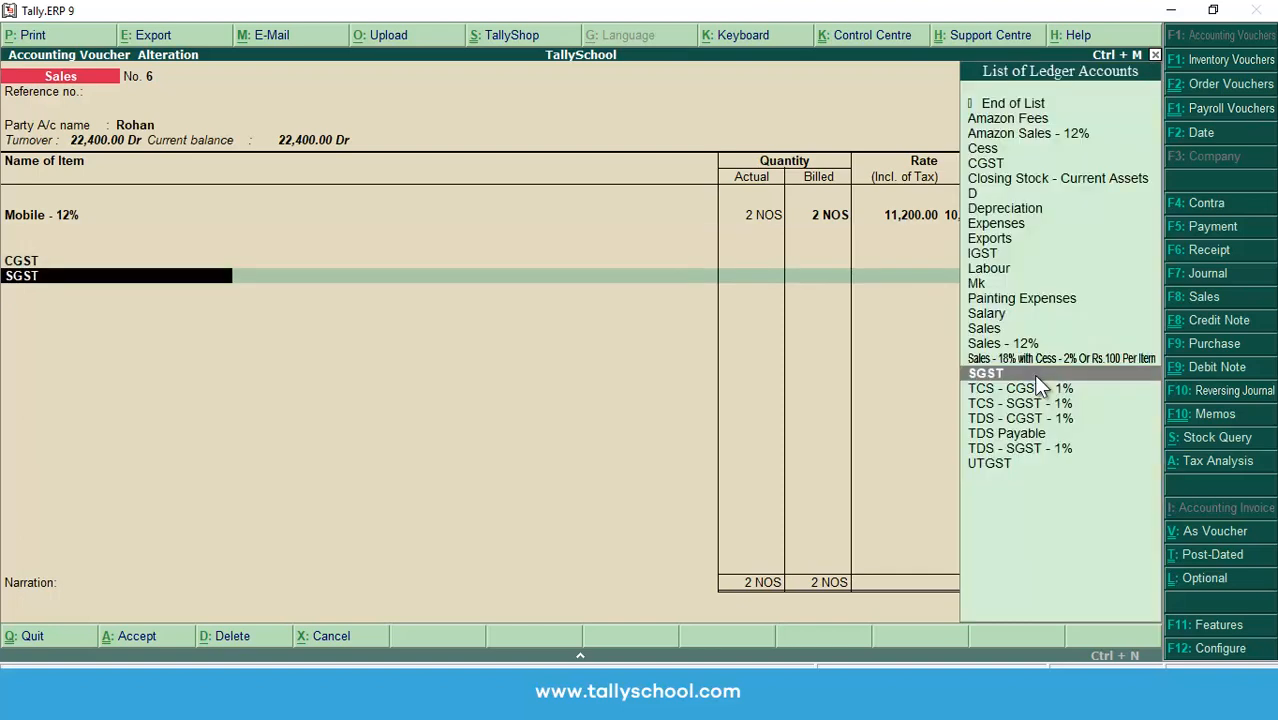
{"action": "key", "text": "Return"}
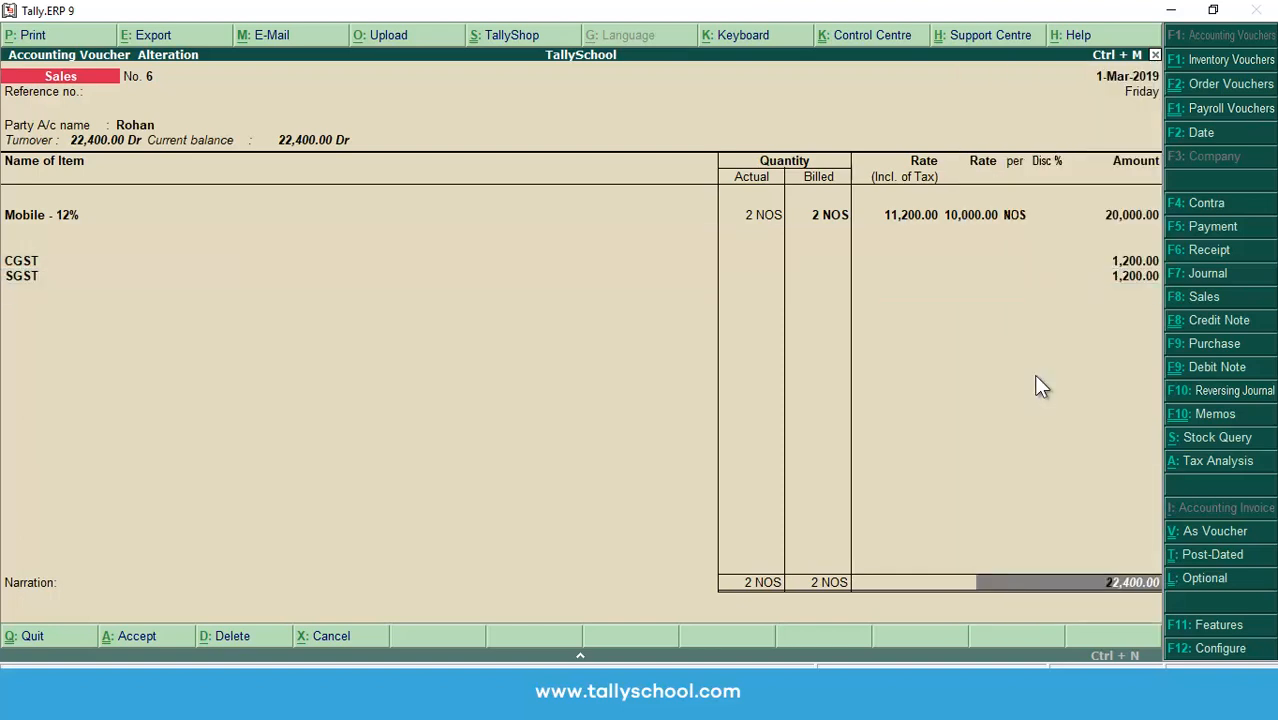
{"action": "key", "text": "Return"}
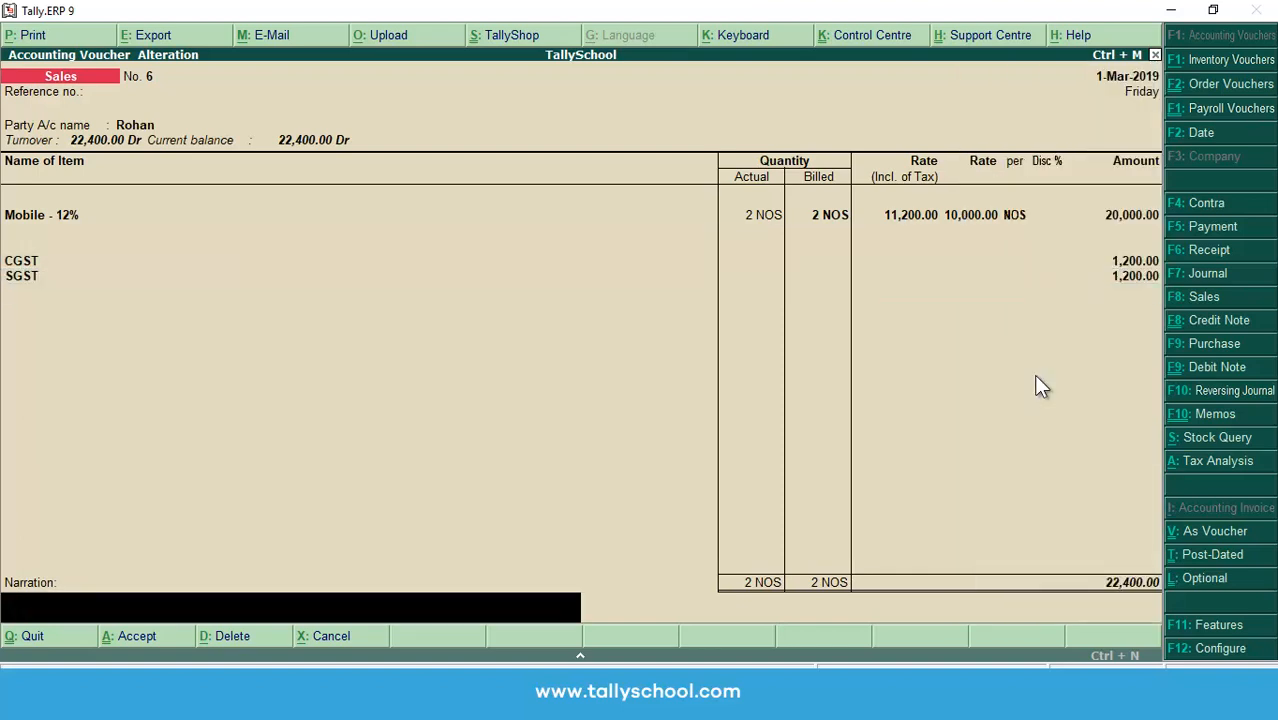